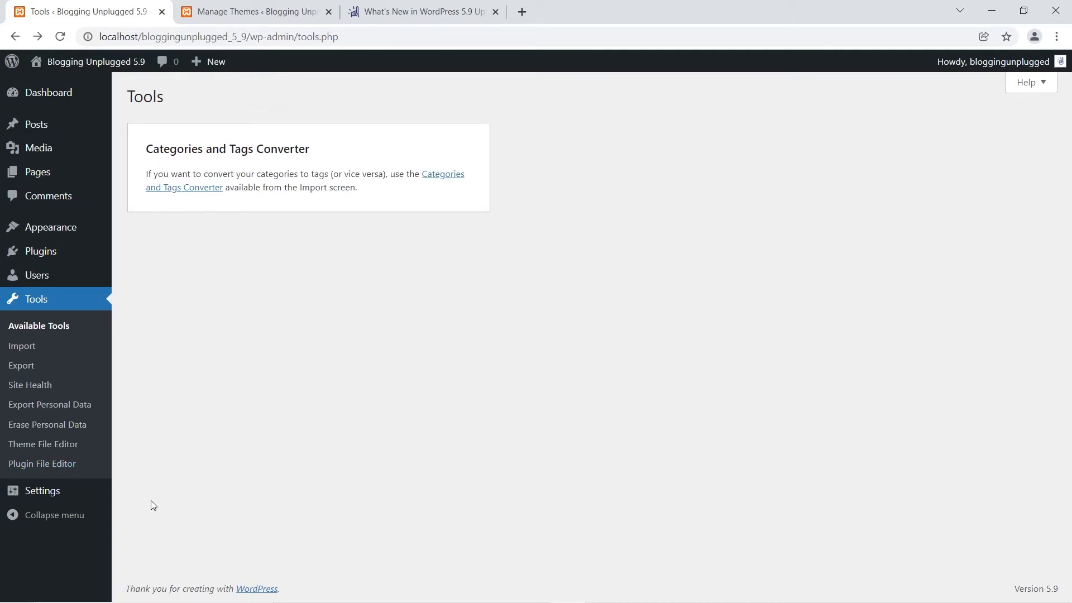
Open the beta site editor for the current theme
mouse_move(73, 231)
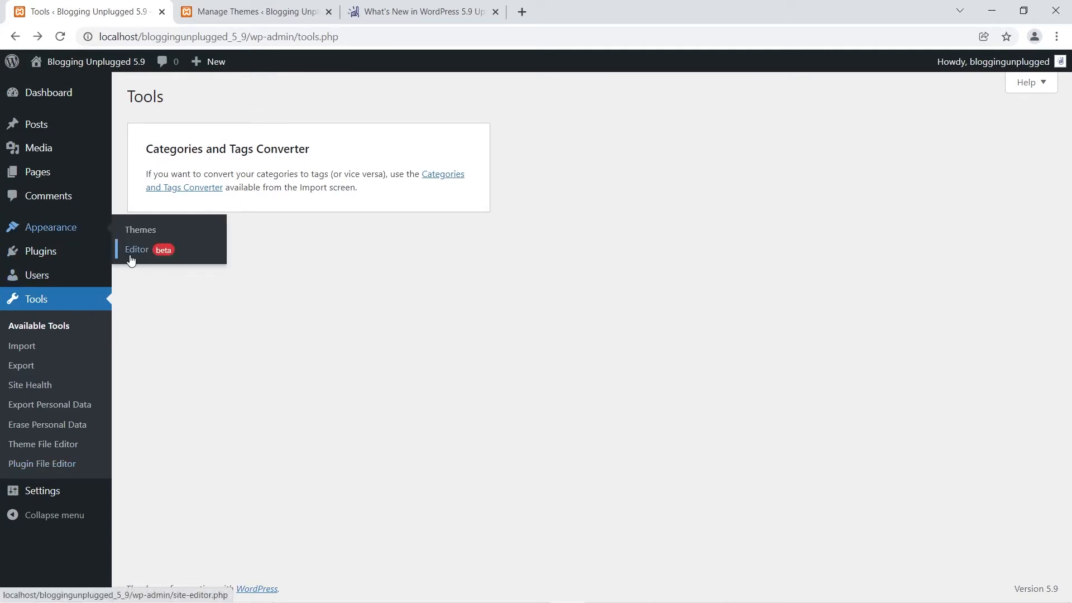
click(131, 260)
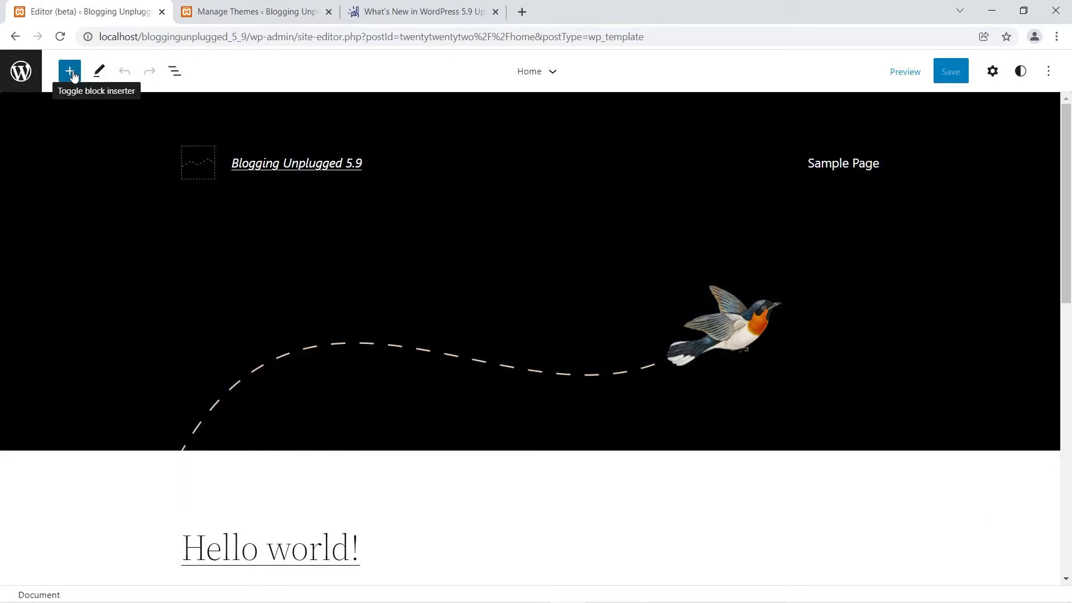
Examine the available blocks, the list view and the template details of the Home template
click(71, 74)
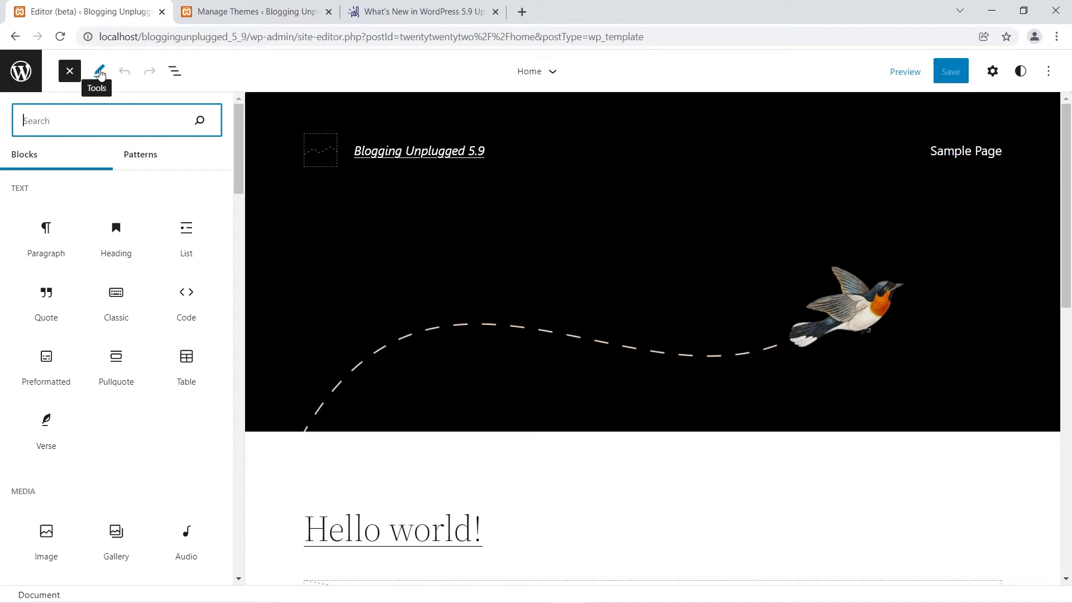
click(174, 76)
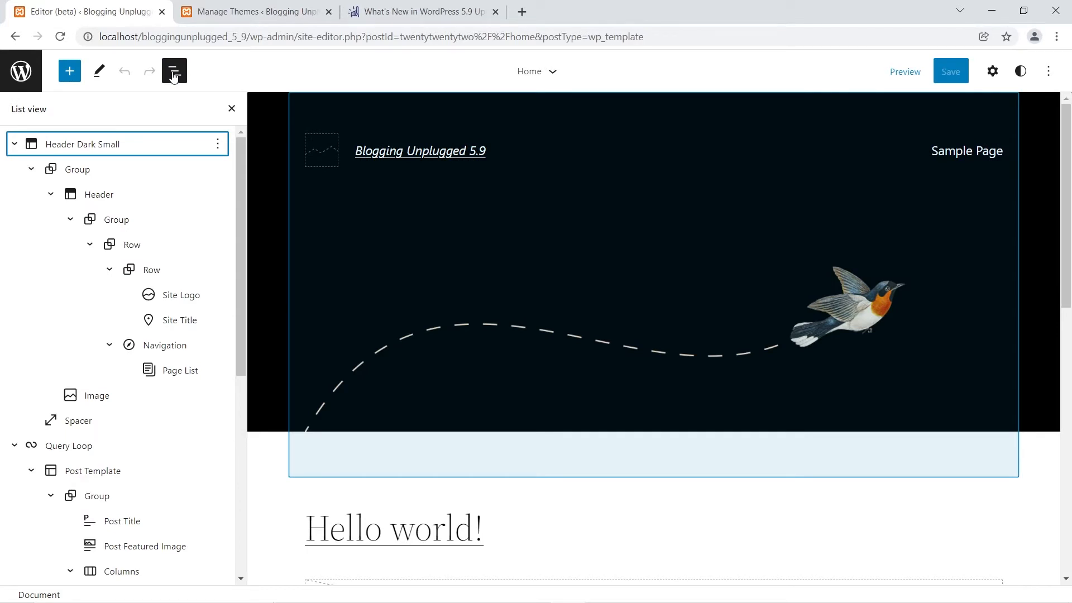
click(174, 76)
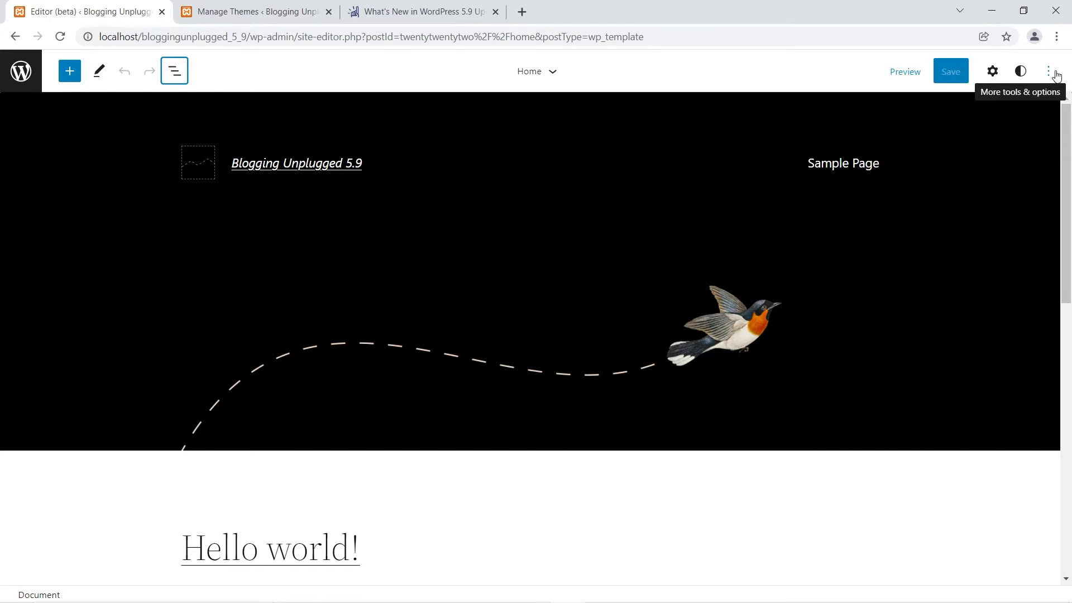
click(552, 76)
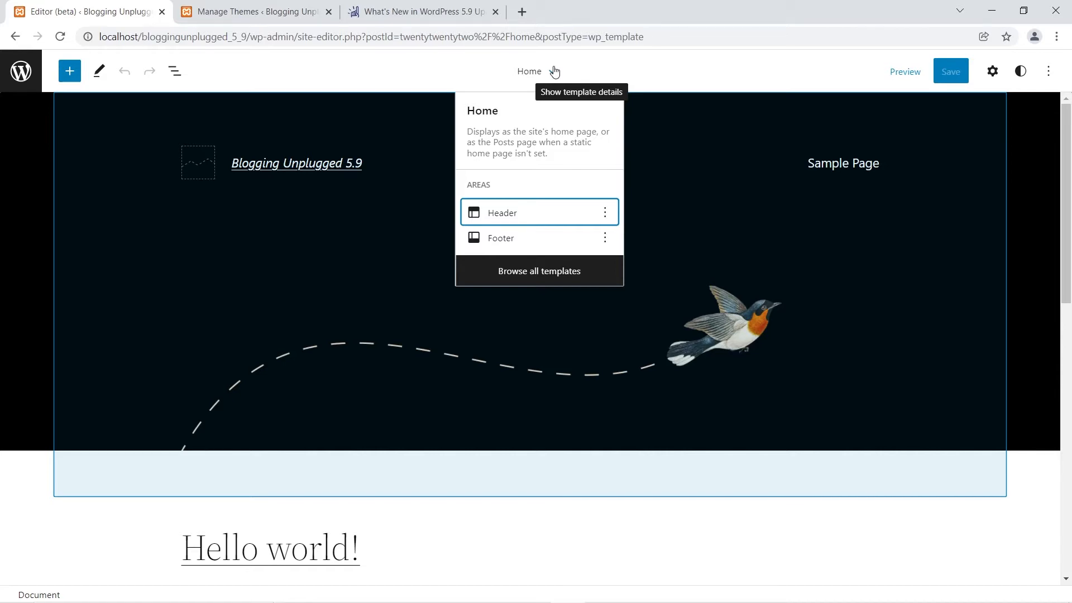
click(690, 73)
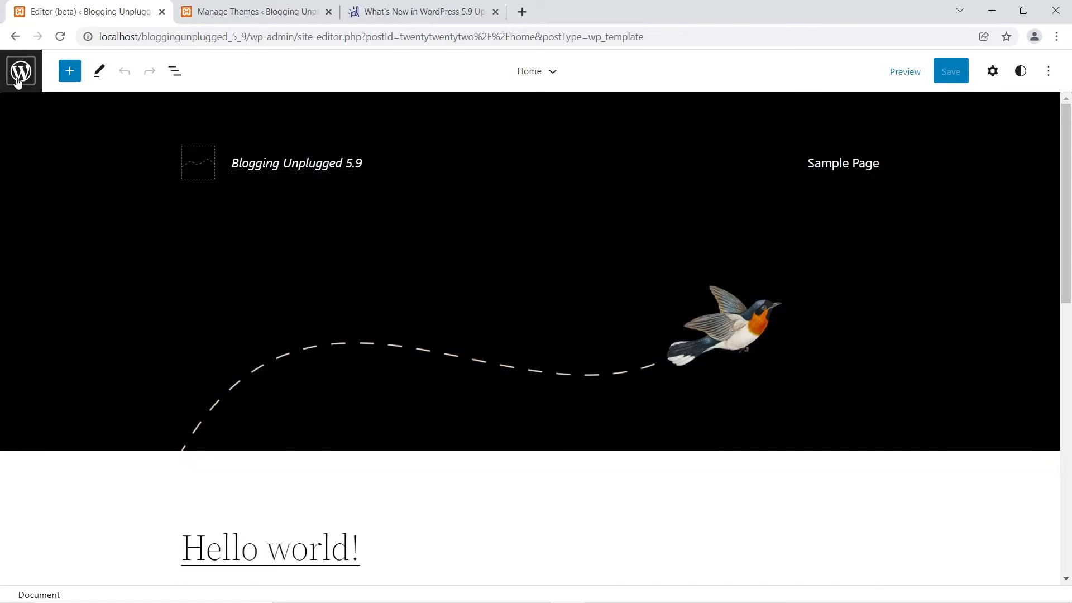
Review the Templates and Template Parts lists and the area options for creating a template part, without creating one
click(19, 74)
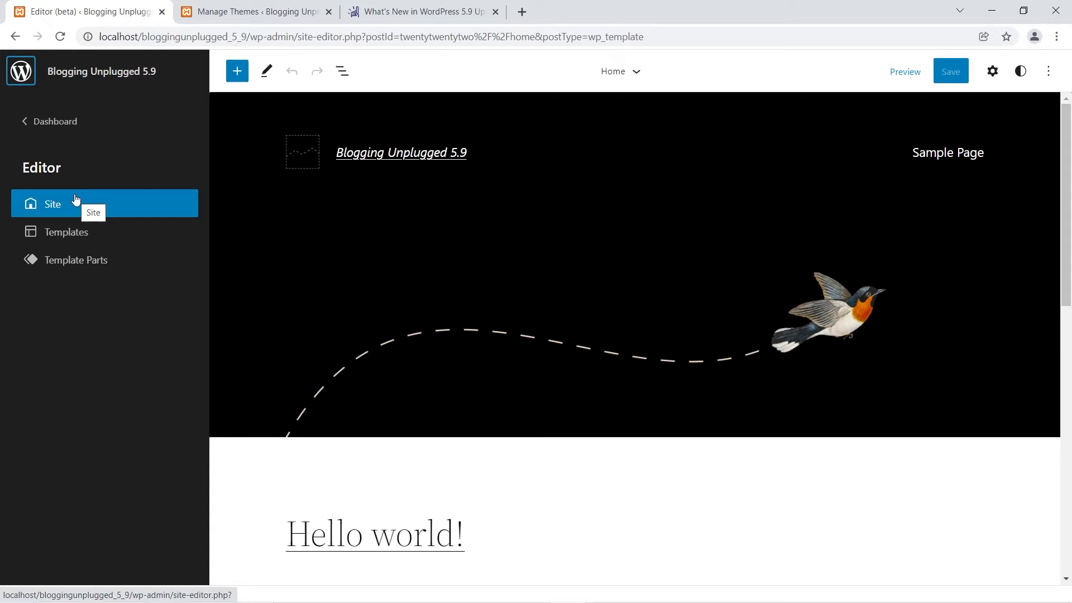
click(78, 238)
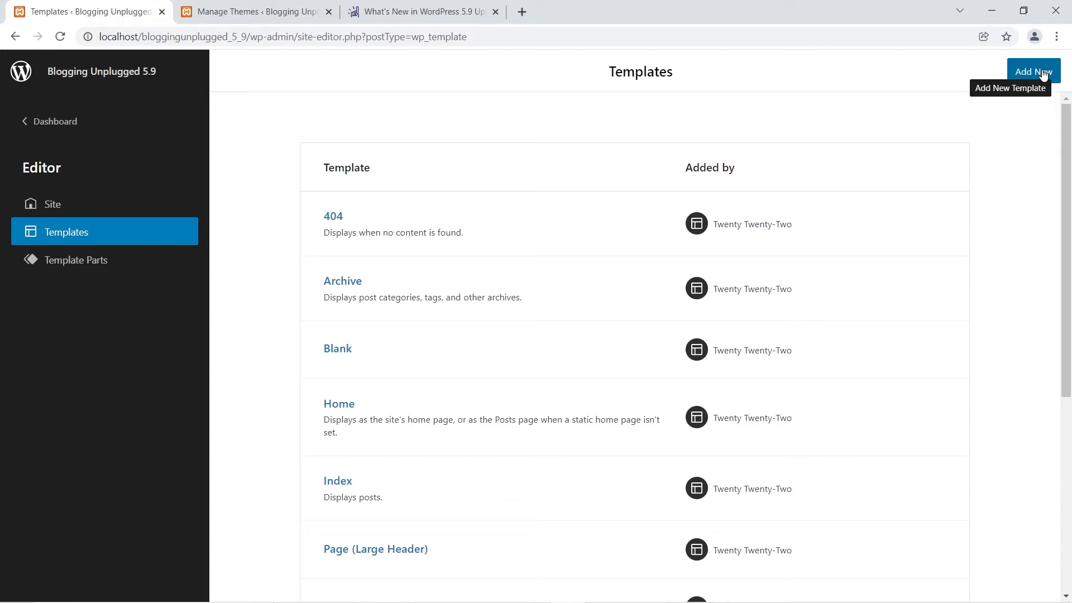
click(54, 264)
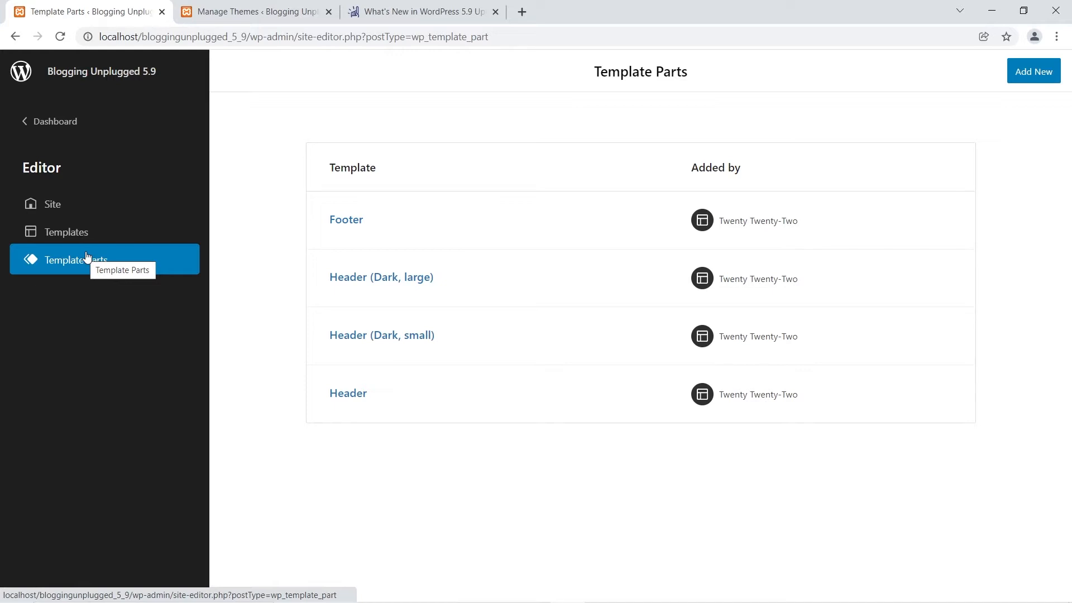
click(1032, 73)
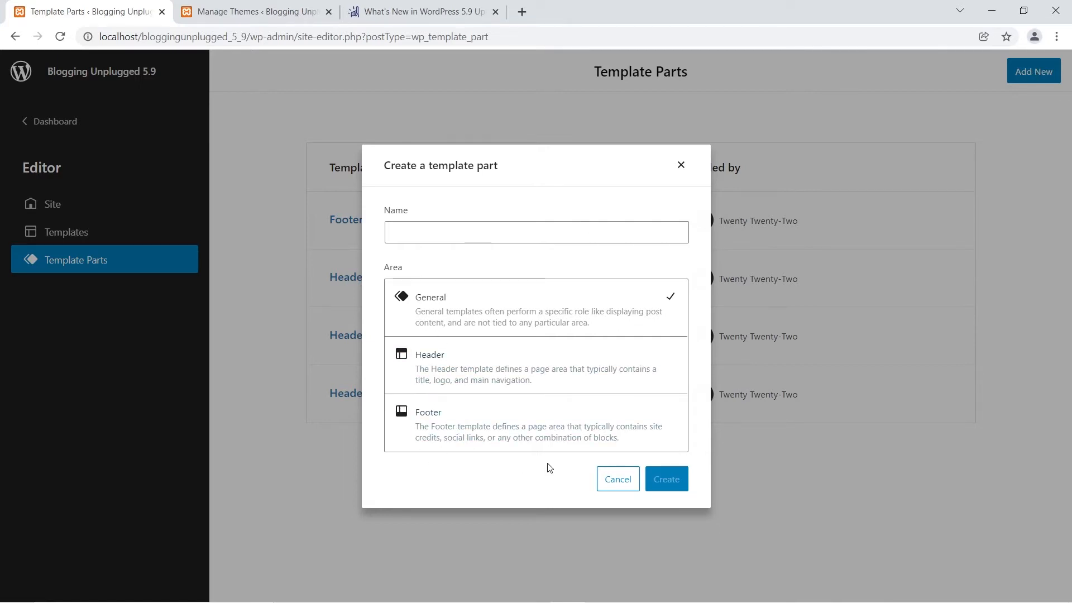
click(613, 490)
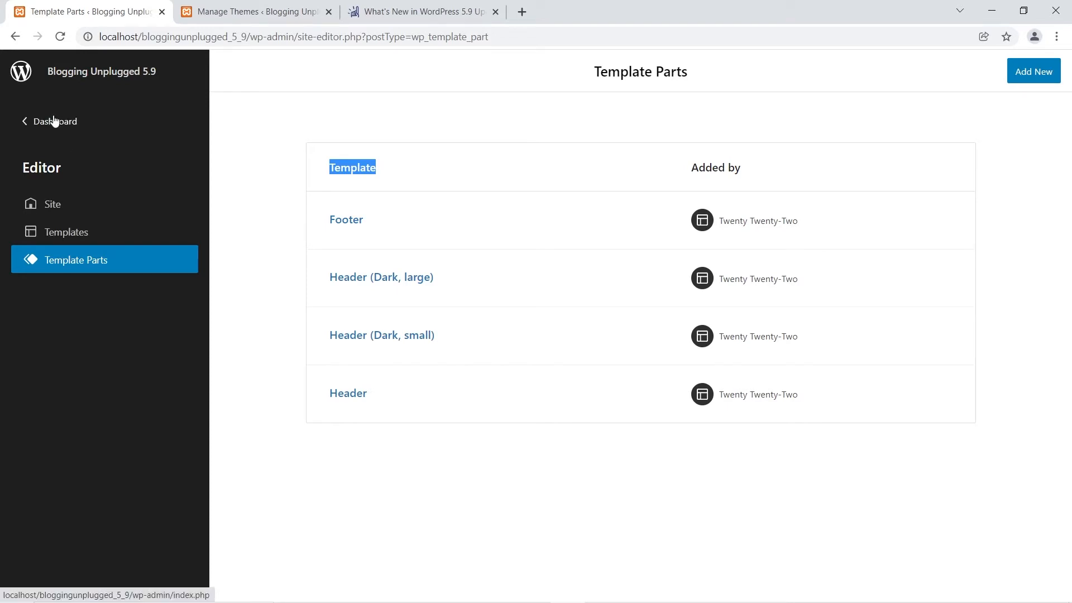
Return to the Home template and select the Site Title block inside its header
click(22, 76)
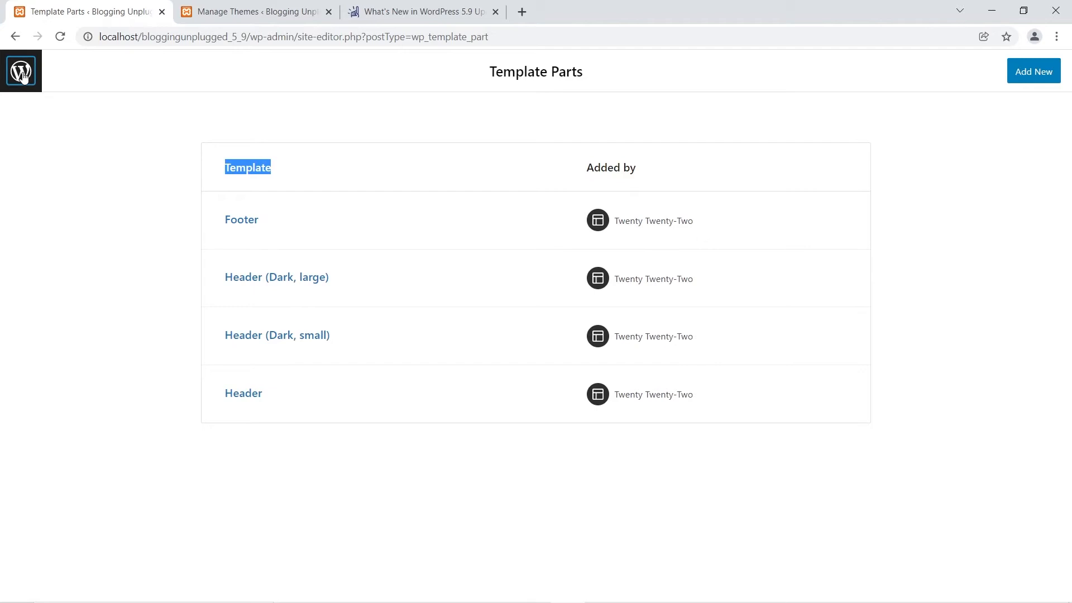
click(22, 76)
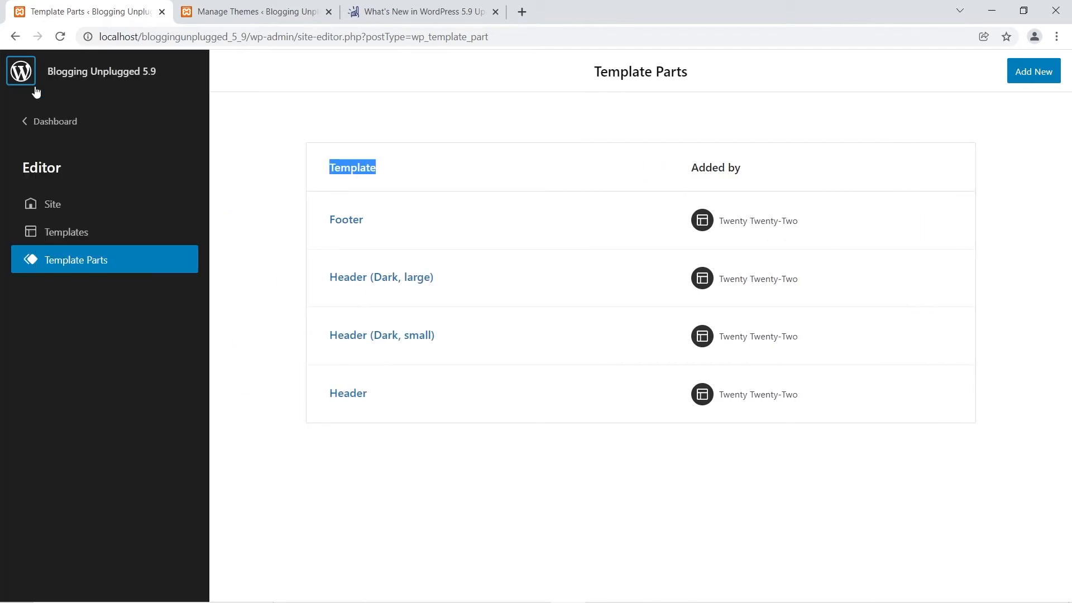
click(56, 205)
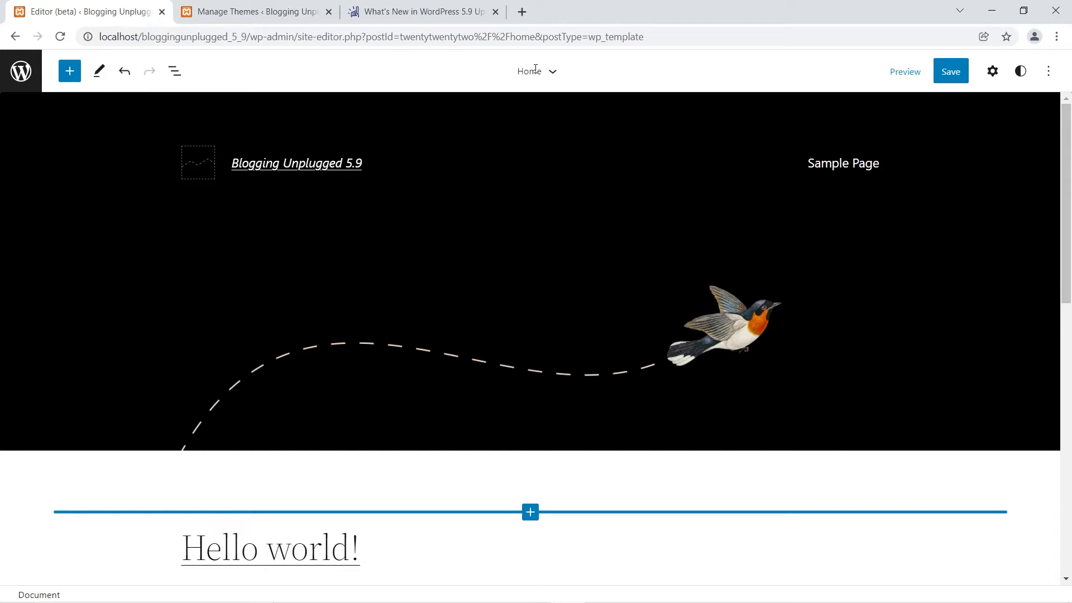
double_click(535, 70)
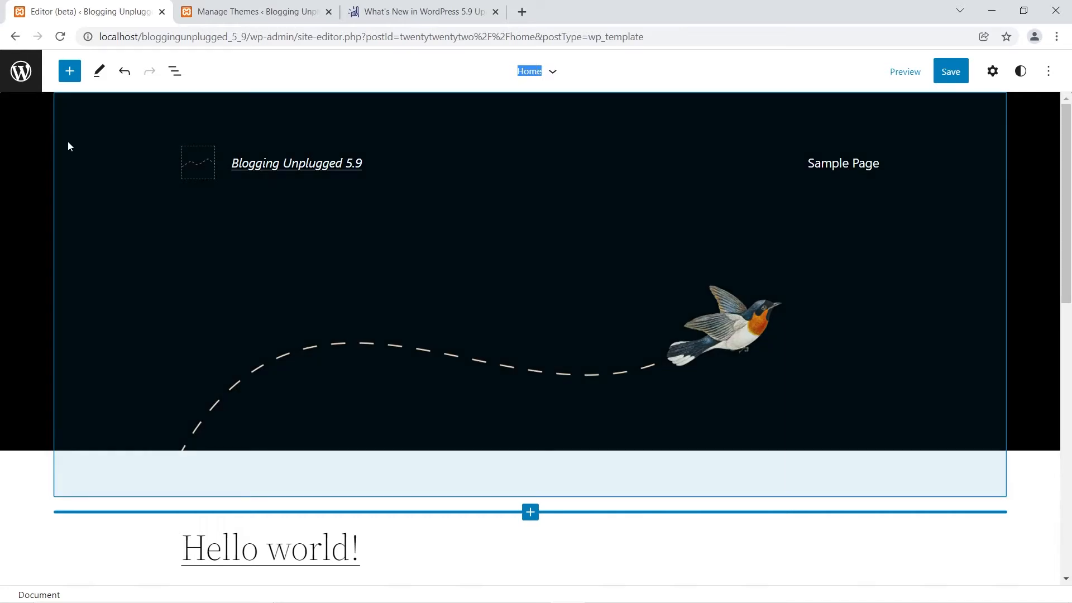
click(68, 141)
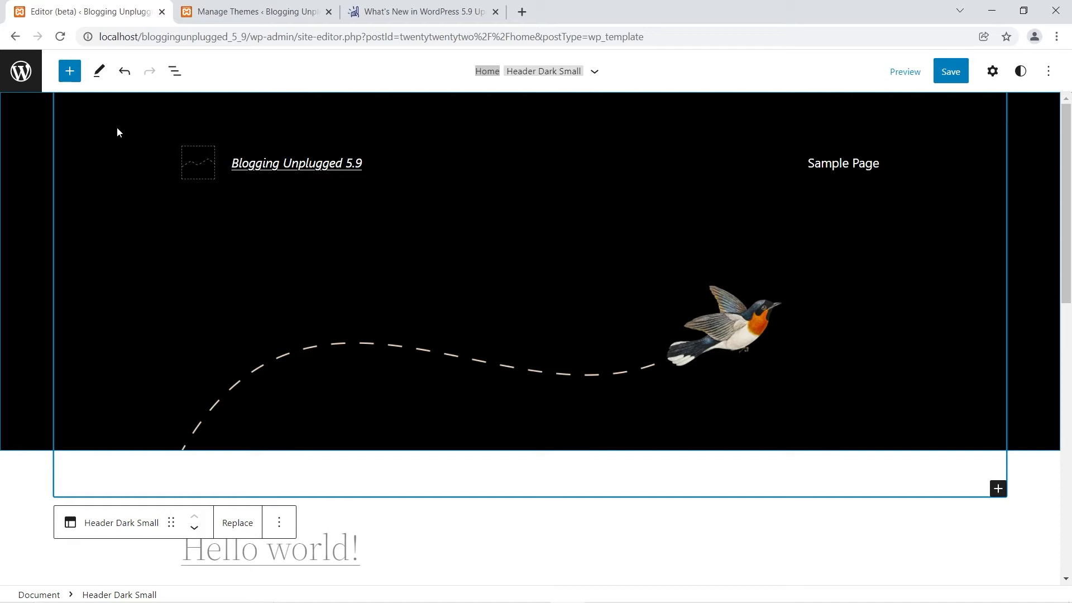
click(286, 165)
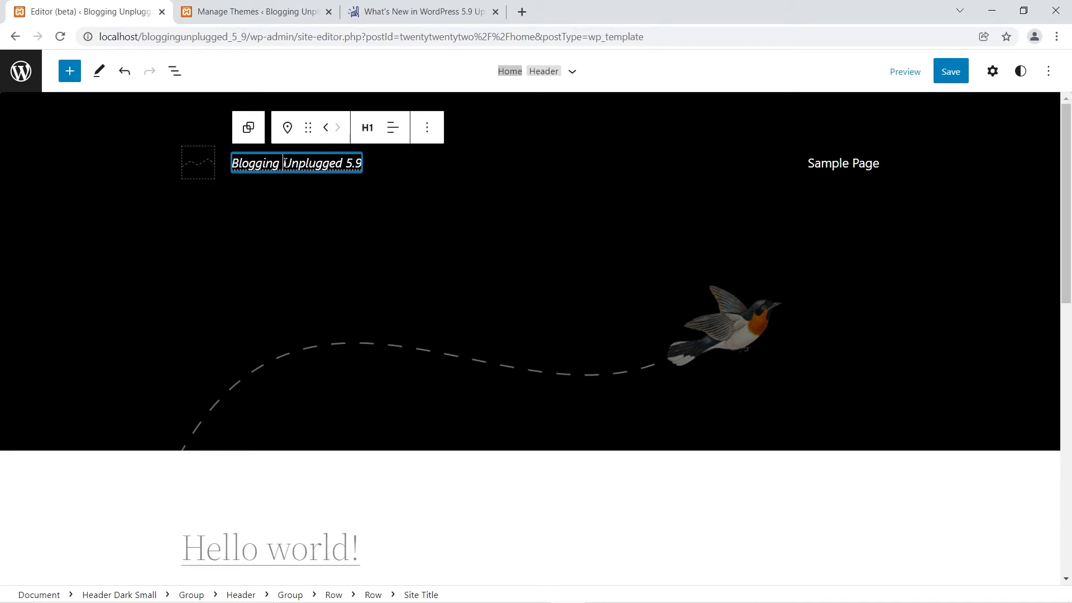
View the full template list from the Home template's details and return to the site view
click(573, 73)
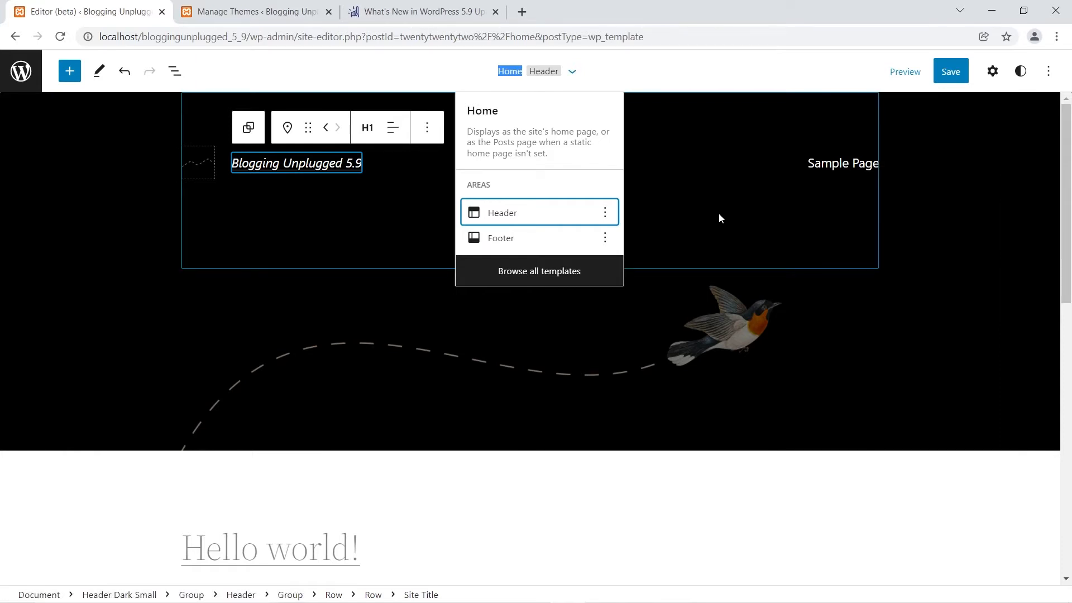
click(512, 276)
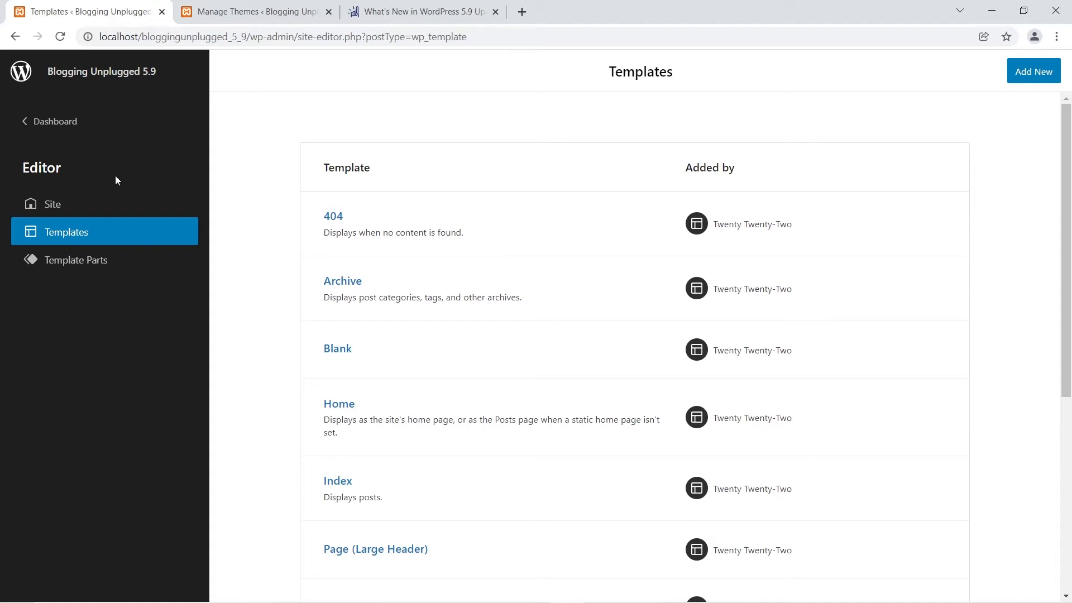
click(70, 203)
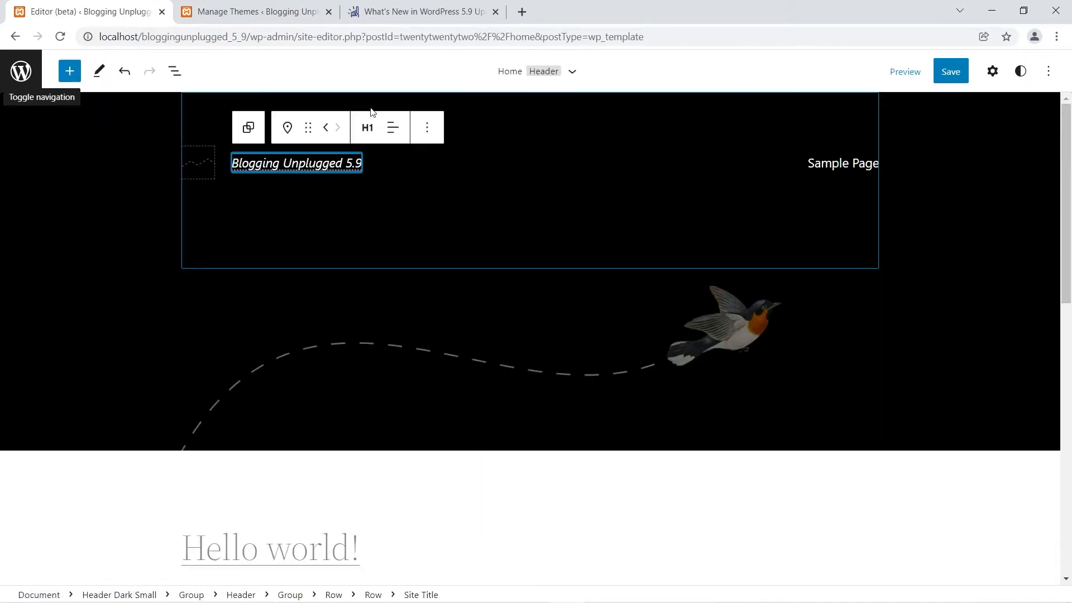
Go to the Header area and then the Footer area from the Home template's details
click(572, 71)
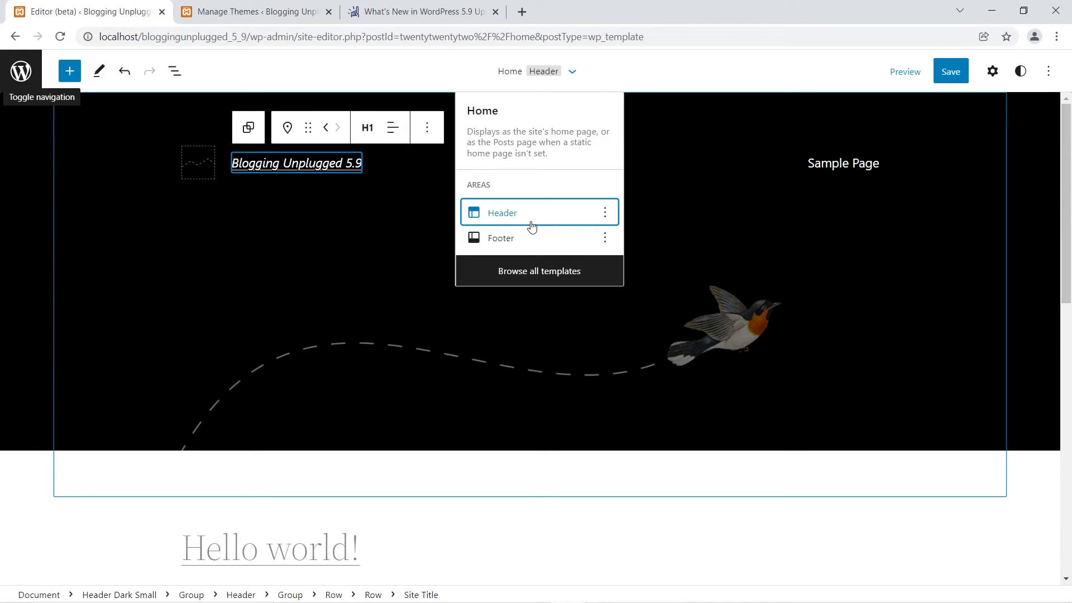
click(540, 218)
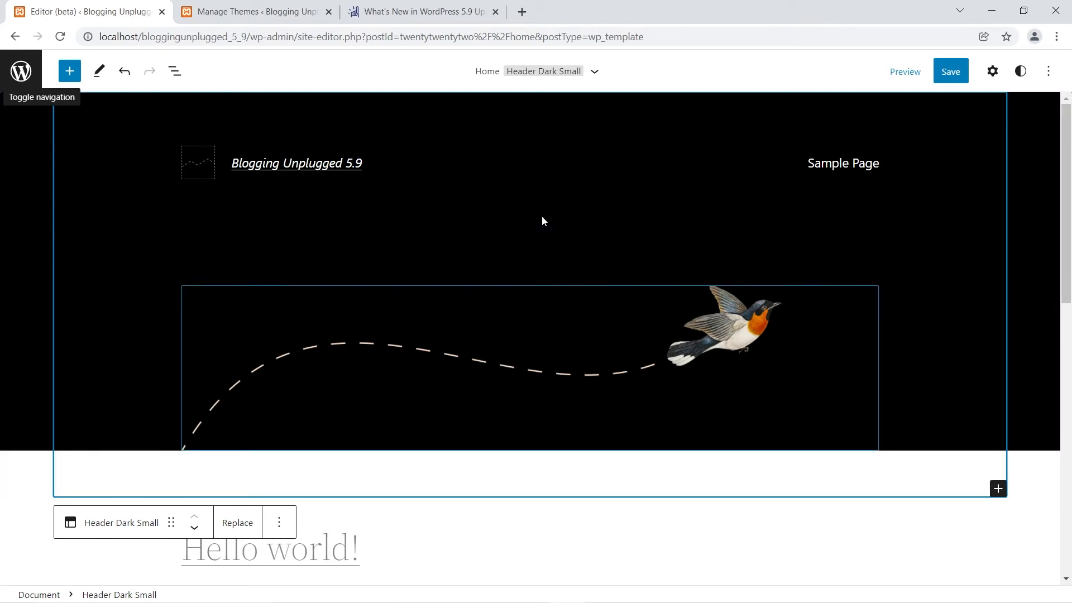
click(593, 72)
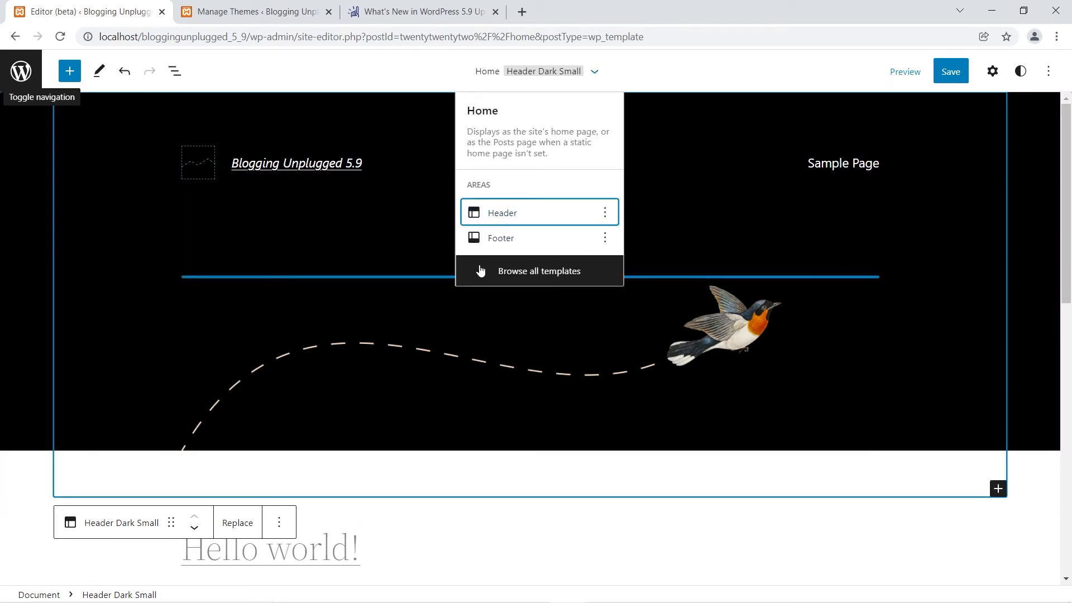
click(506, 240)
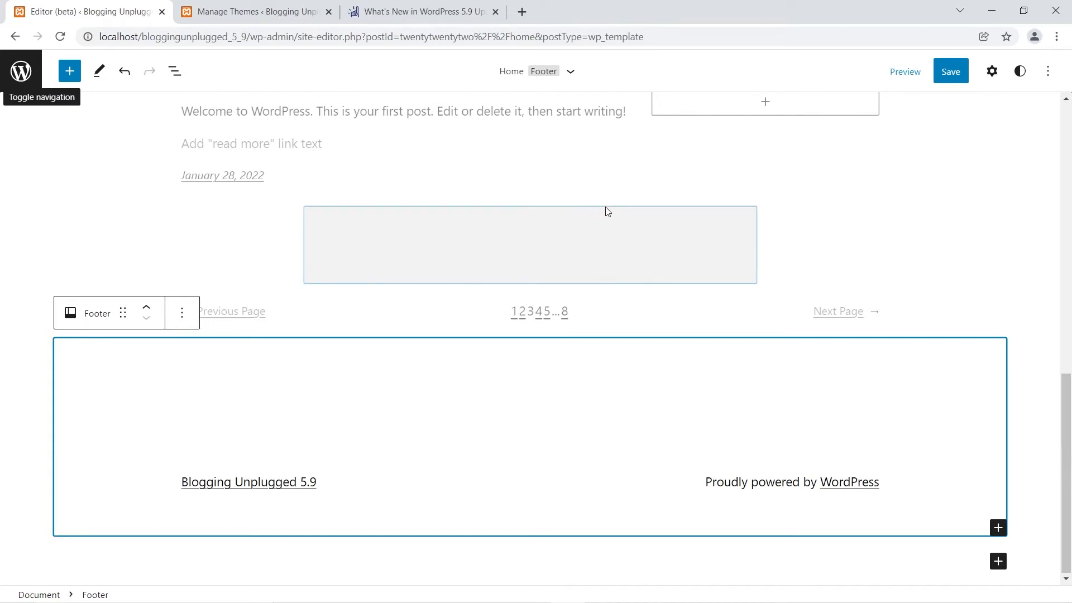
Check the options for adding a new template part from the Template Parts list, then dismiss them
click(18, 73)
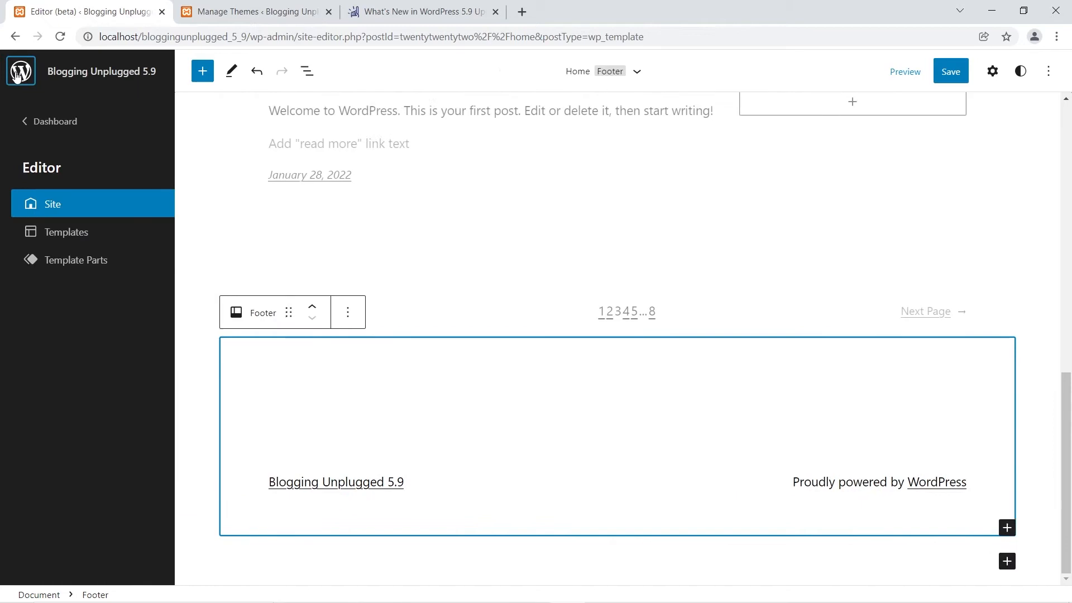
click(83, 261)
click(1056, 76)
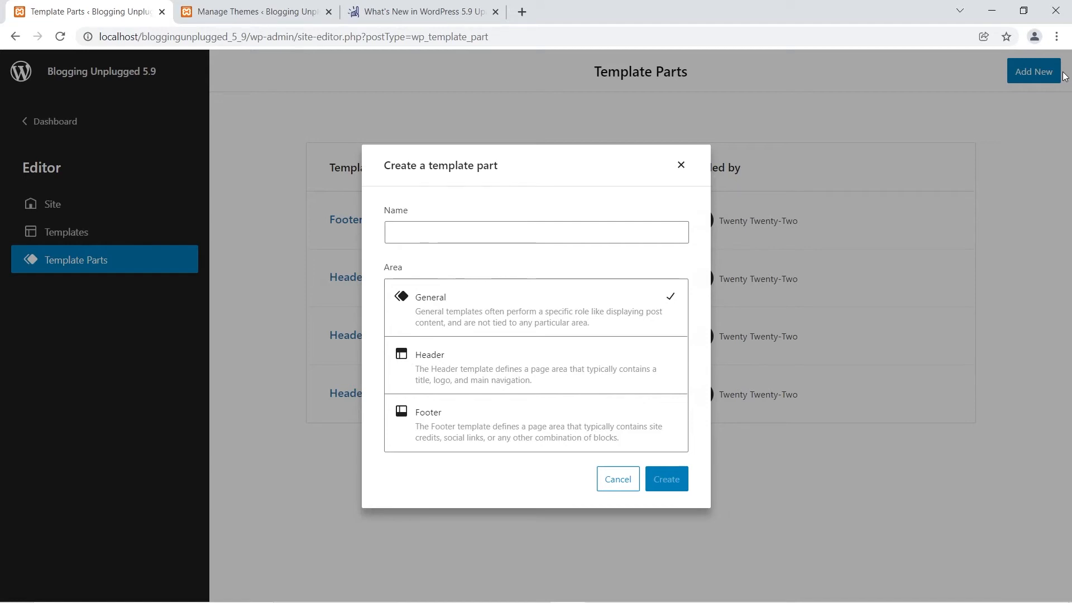
key(Escape)
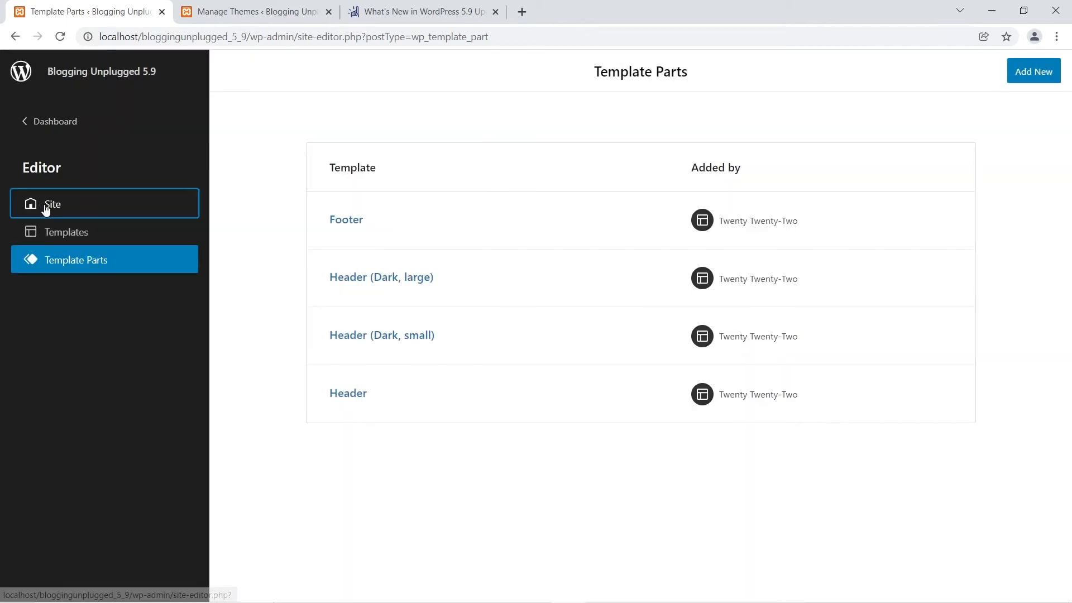
Return to the site's Home template and select its Header area
click(46, 209)
click(570, 71)
click(502, 210)
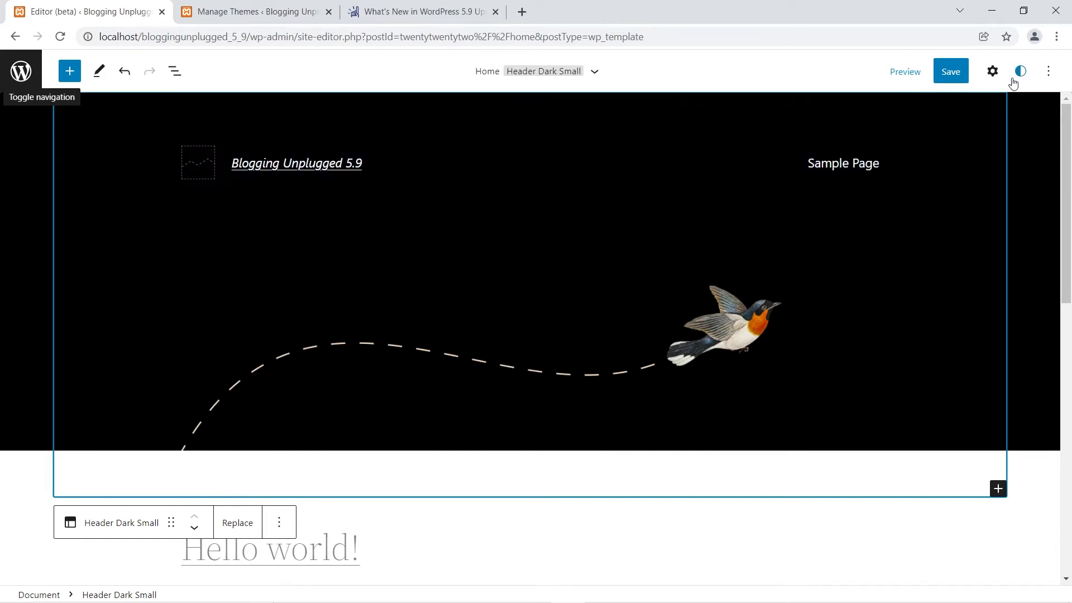
Show the Home template's settings and switch between its Header and Footer areas from there, ending on the Footer
click(993, 71)
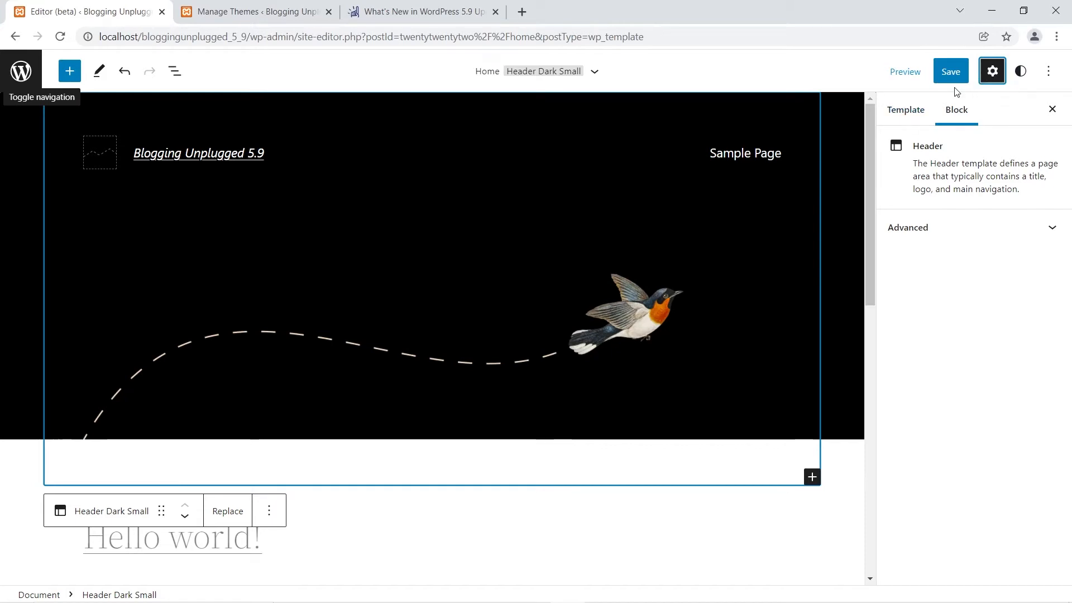
click(912, 113)
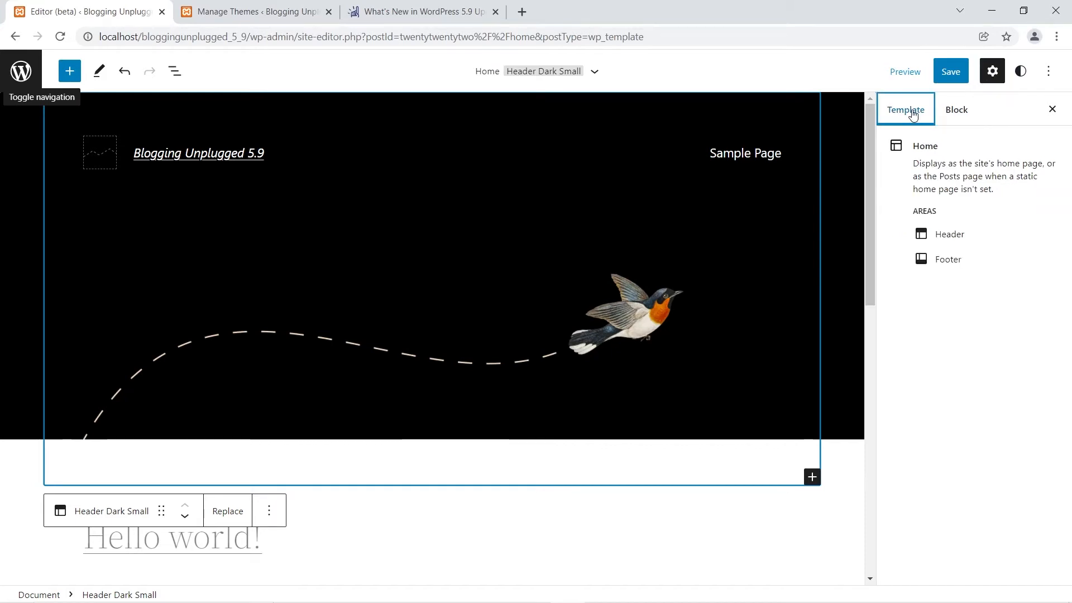
click(951, 237)
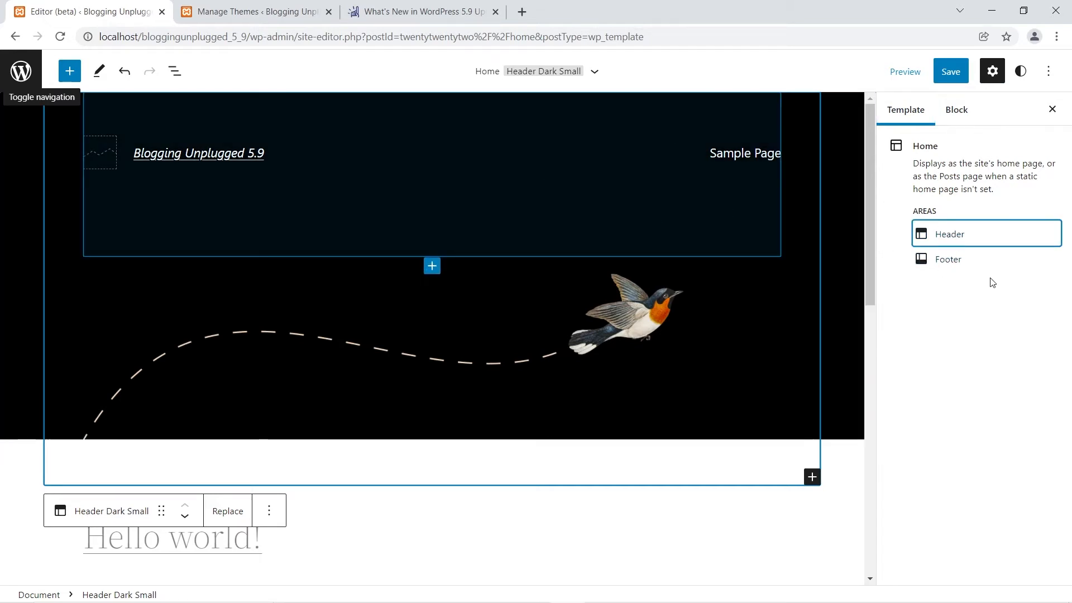
click(961, 263)
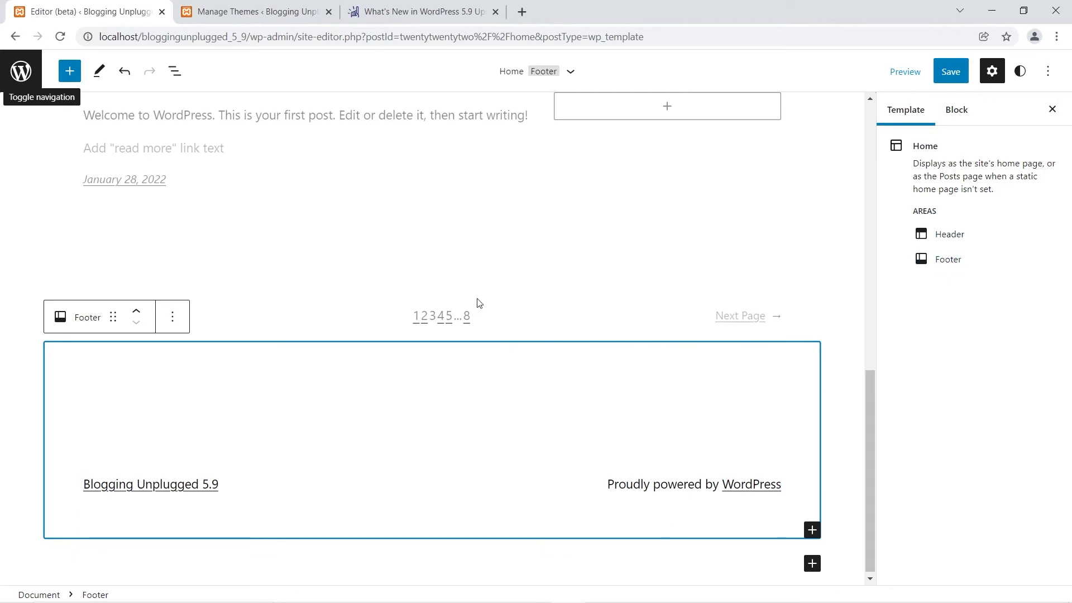
click(946, 241)
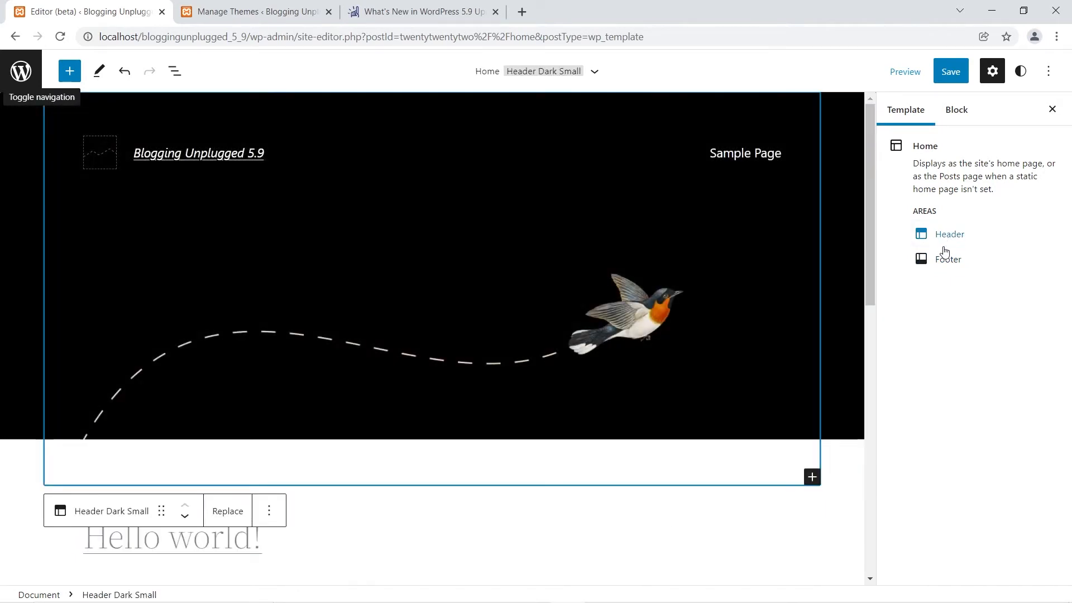
click(944, 266)
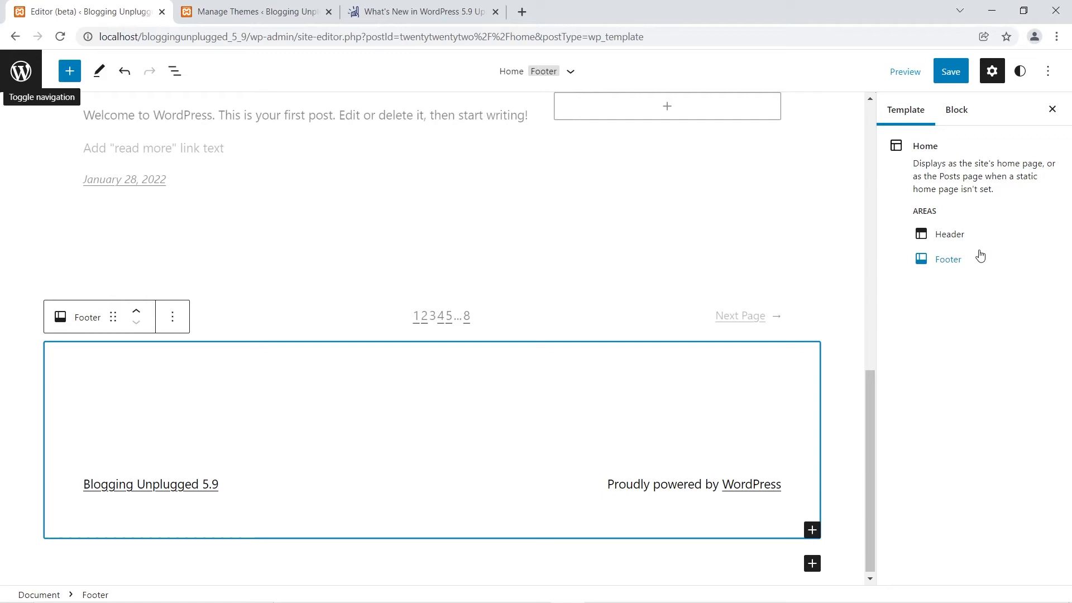
Show the Home template's details, go to its Header area, and select the group block inside the header
click(567, 77)
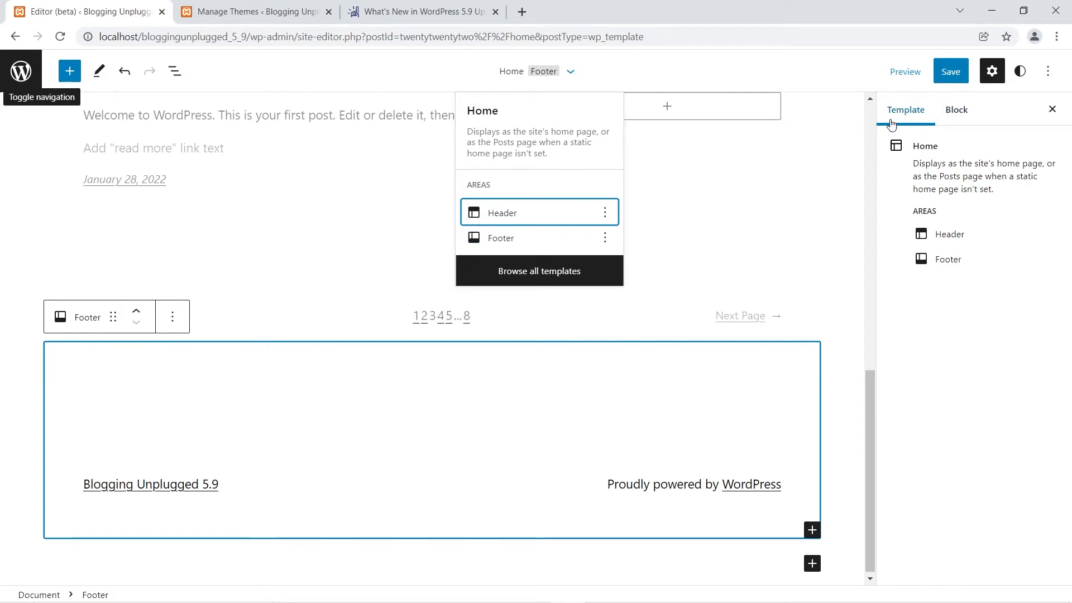
click(950, 234)
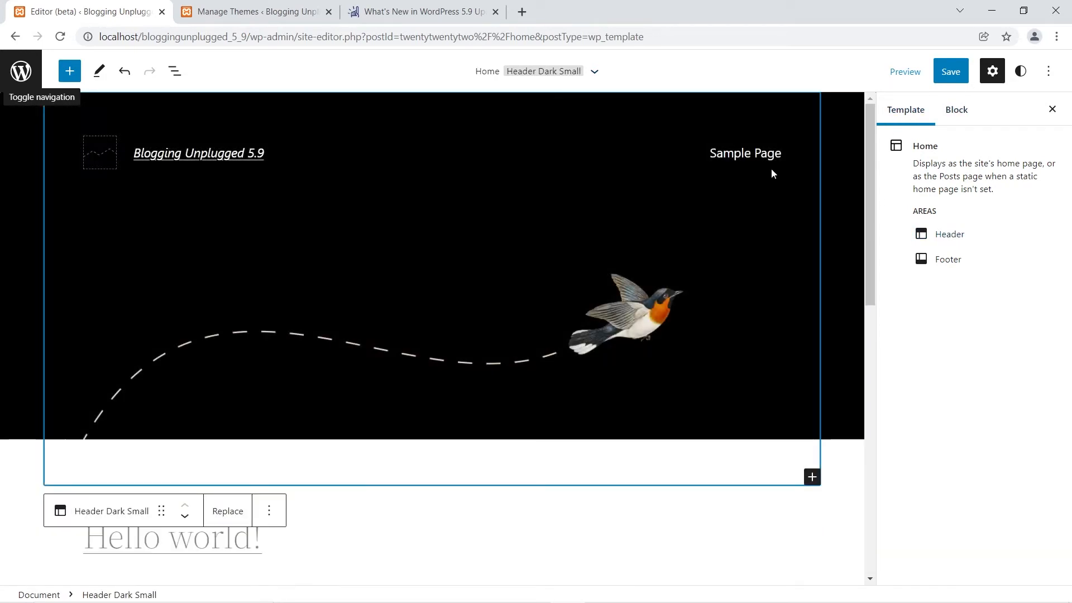
click(829, 288)
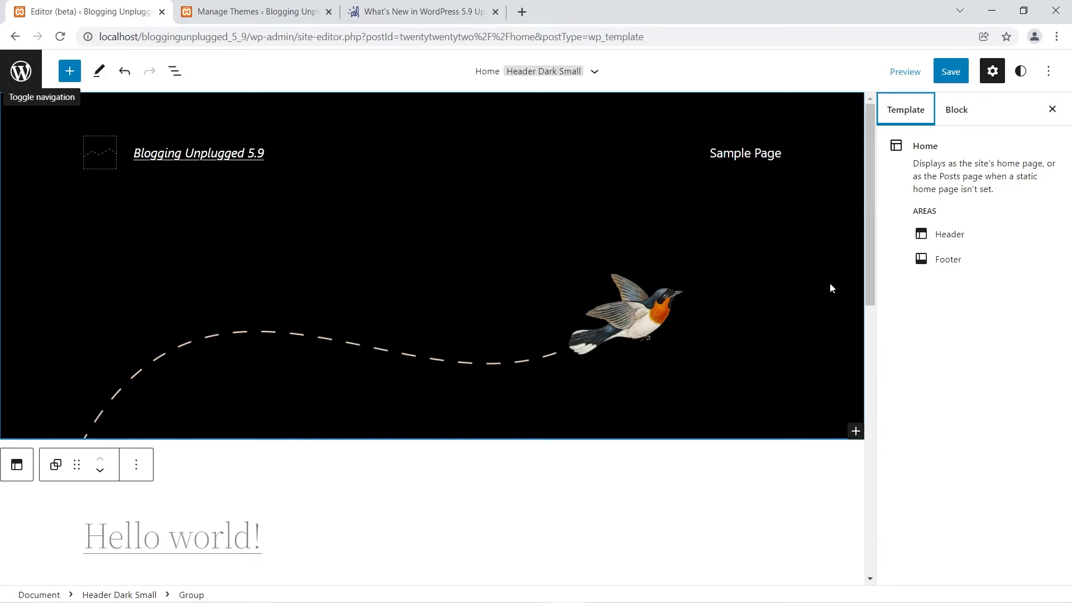
Open the site-wide Styles and go to the Typography settings for the Text element
click(1019, 73)
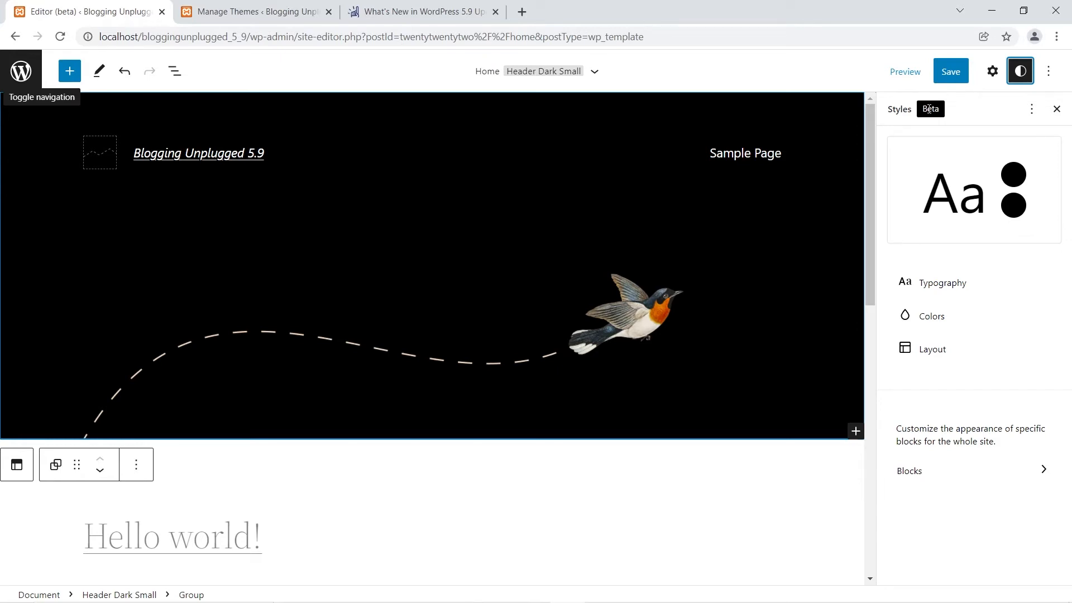
click(882, 205)
click(950, 285)
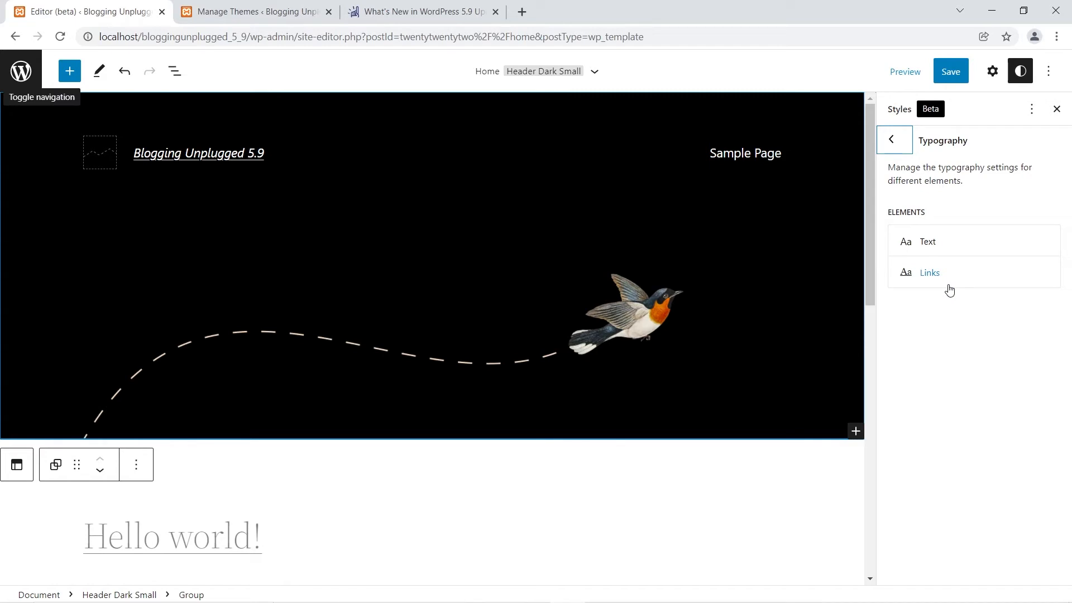
click(960, 241)
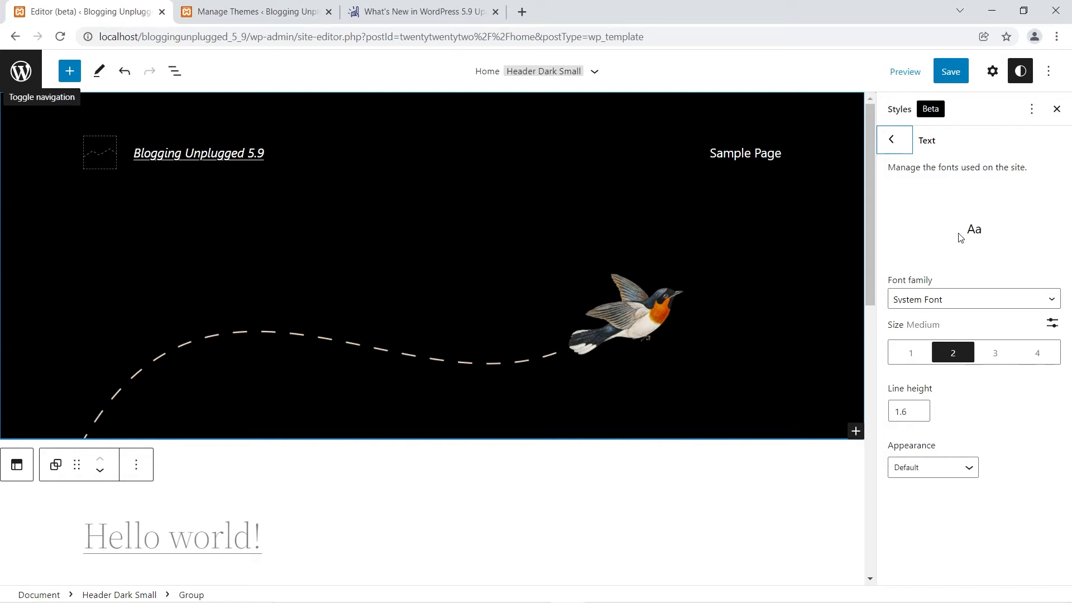
Look through the appearance options for the site's text and set the appearance to Bold
click(969, 475)
scroll(965, 442, down, 4)
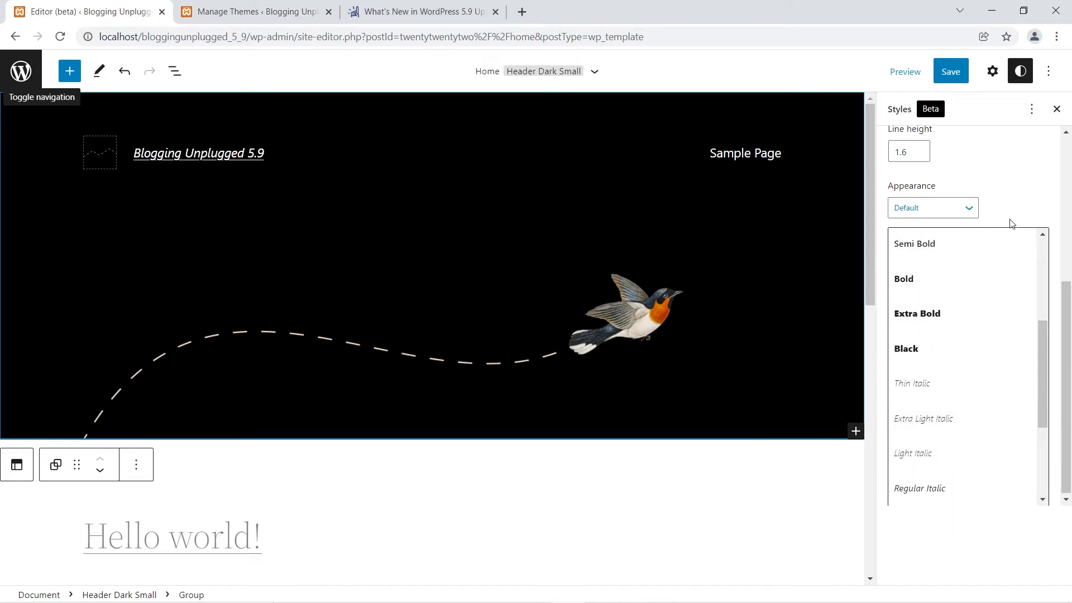
scroll(1013, 363, up, 4)
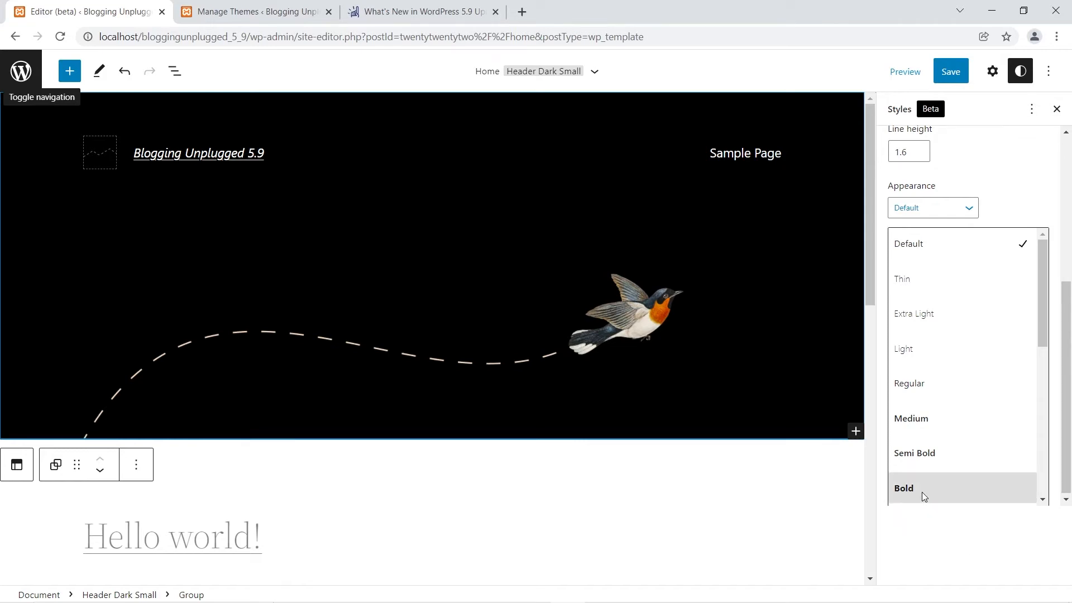
scroll(970, 281, up, 5)
scroll(970, 281, down, 3)
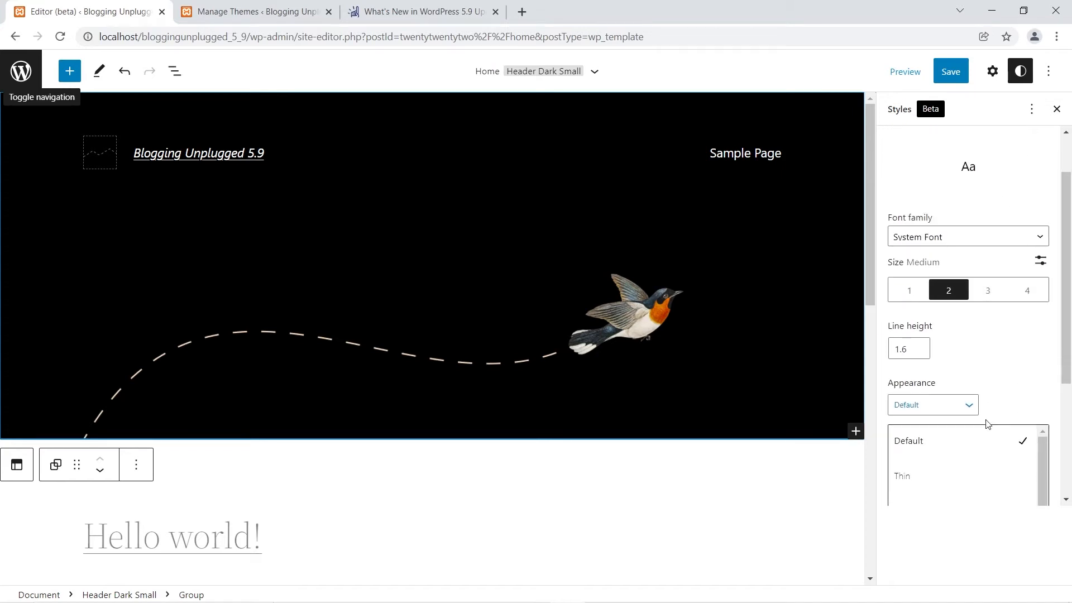
scroll(977, 429, down, 4)
click(904, 469)
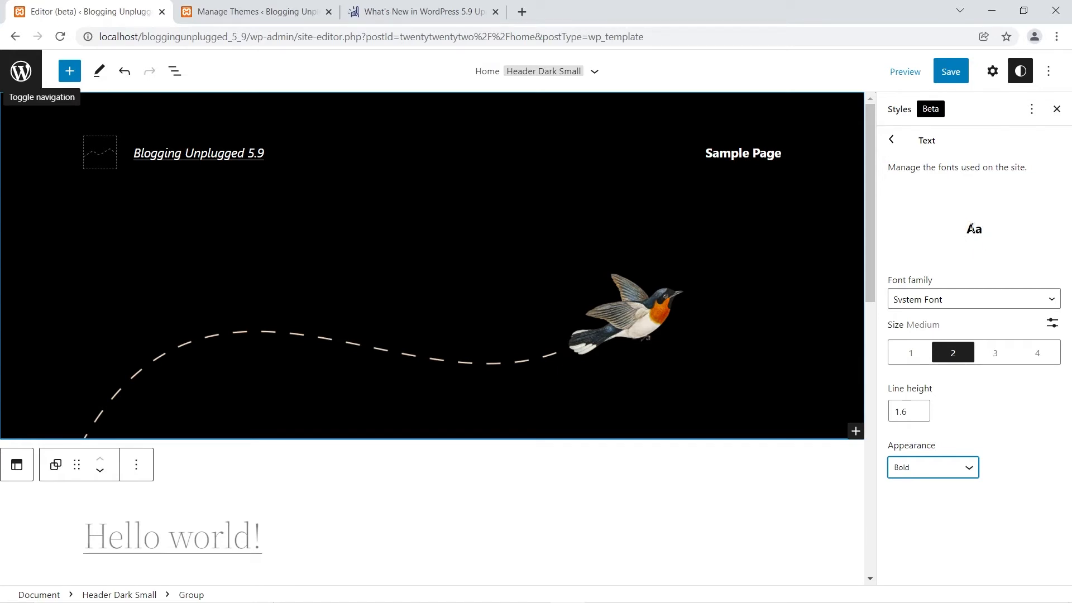
Set the site's text appearance to Default
click(975, 469)
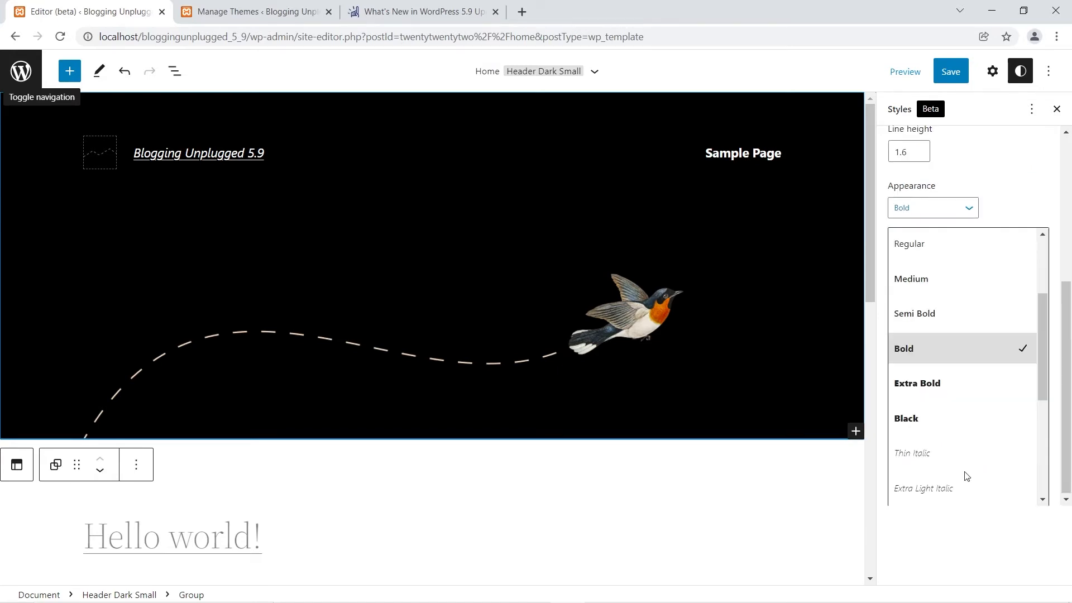
scroll(962, 291, up, 2)
click(944, 241)
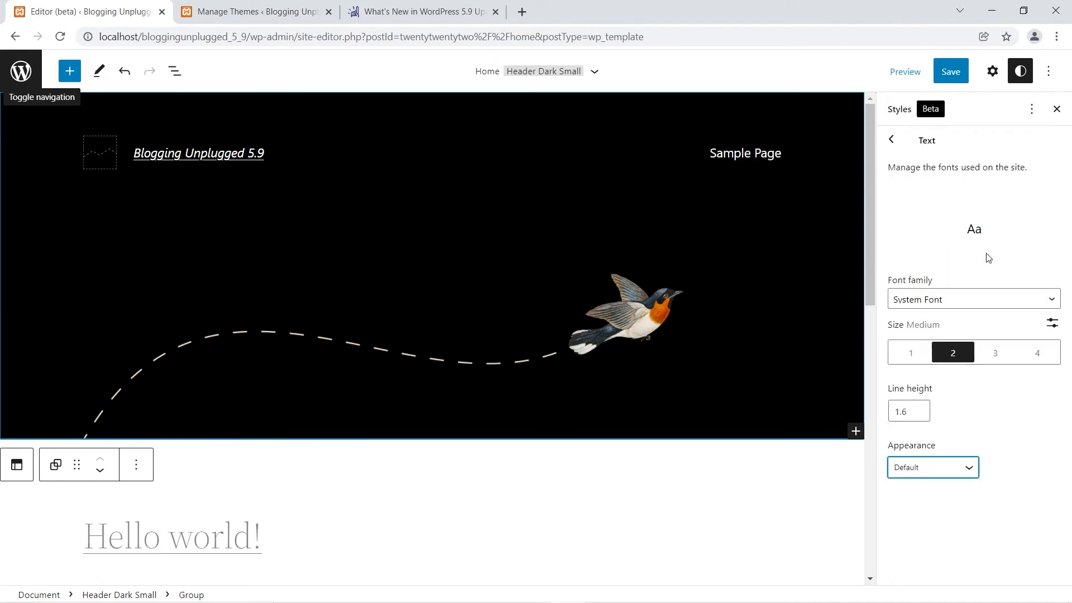
View the typography settings for Links, including the custom size option, and return to the Styles overview
click(891, 141)
click(924, 273)
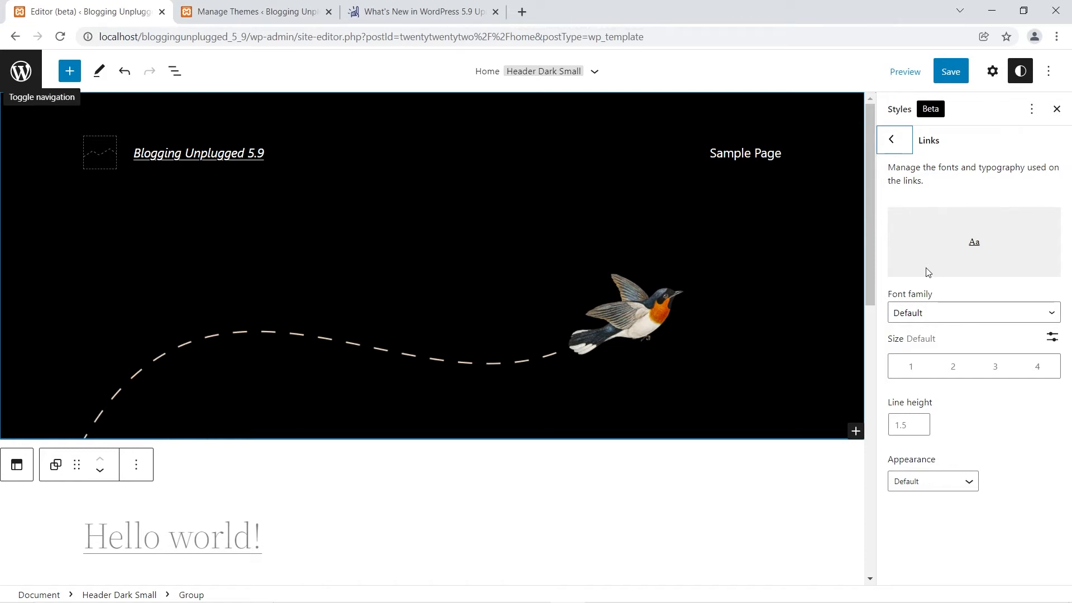
click(1053, 337)
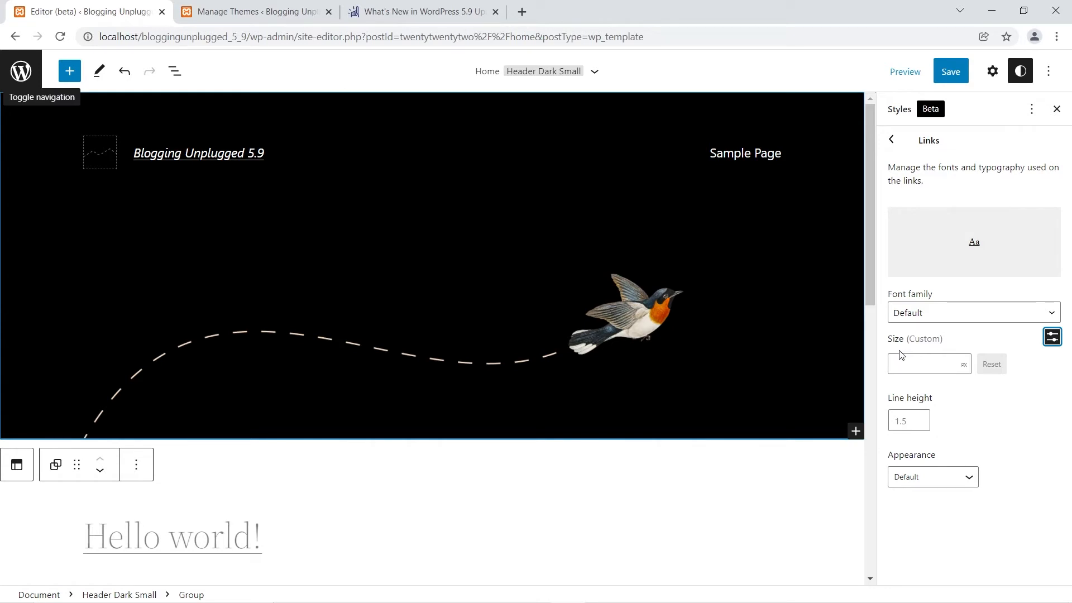
click(897, 145)
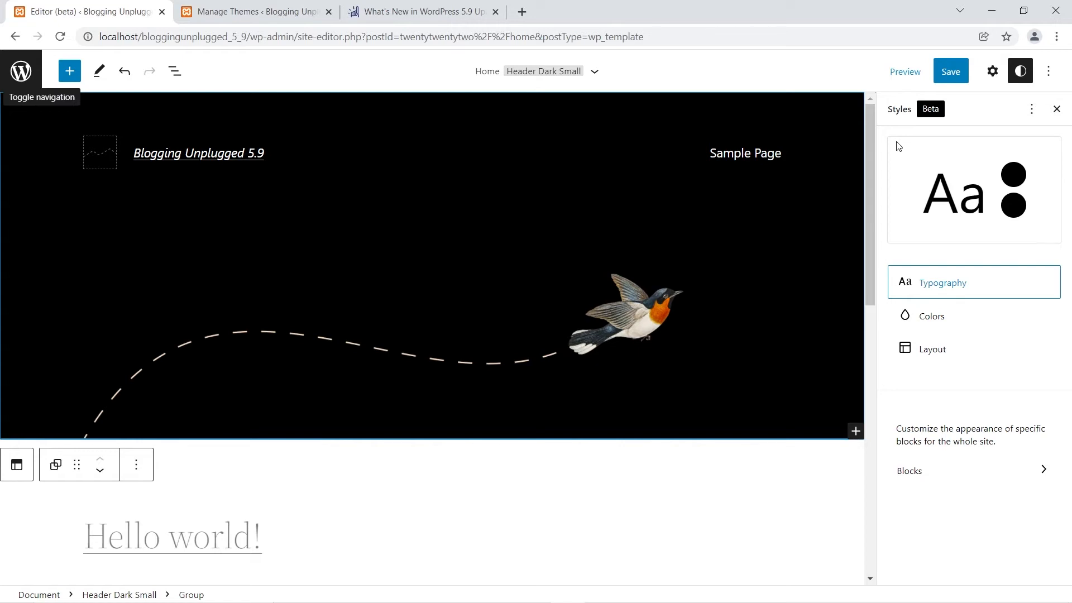
Add a custom solid red colour #CF3939 named "My color" to the site's colour palette
click(956, 323)
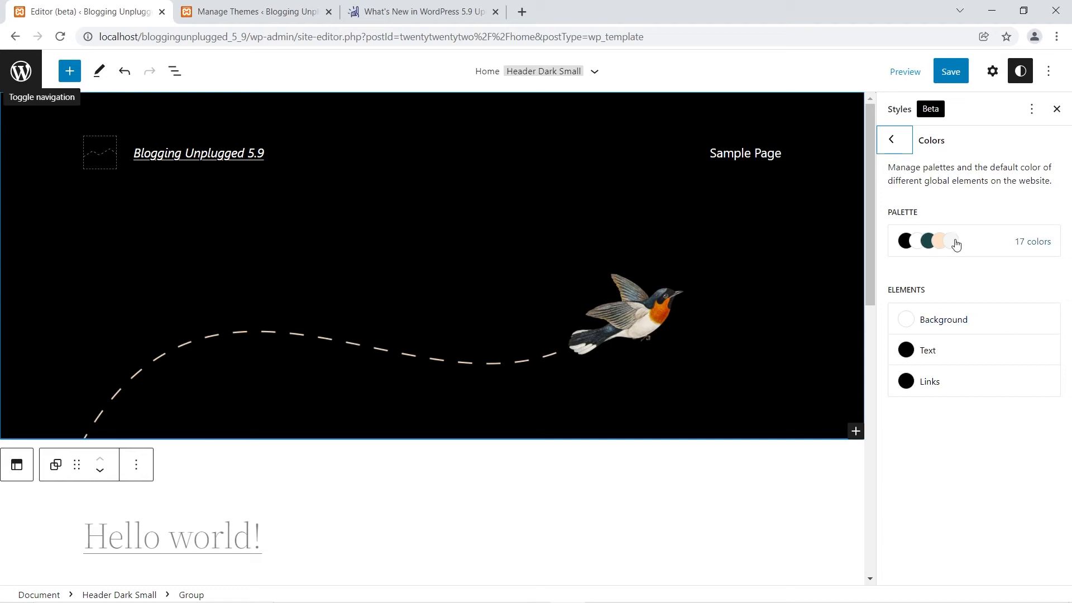
click(1002, 243)
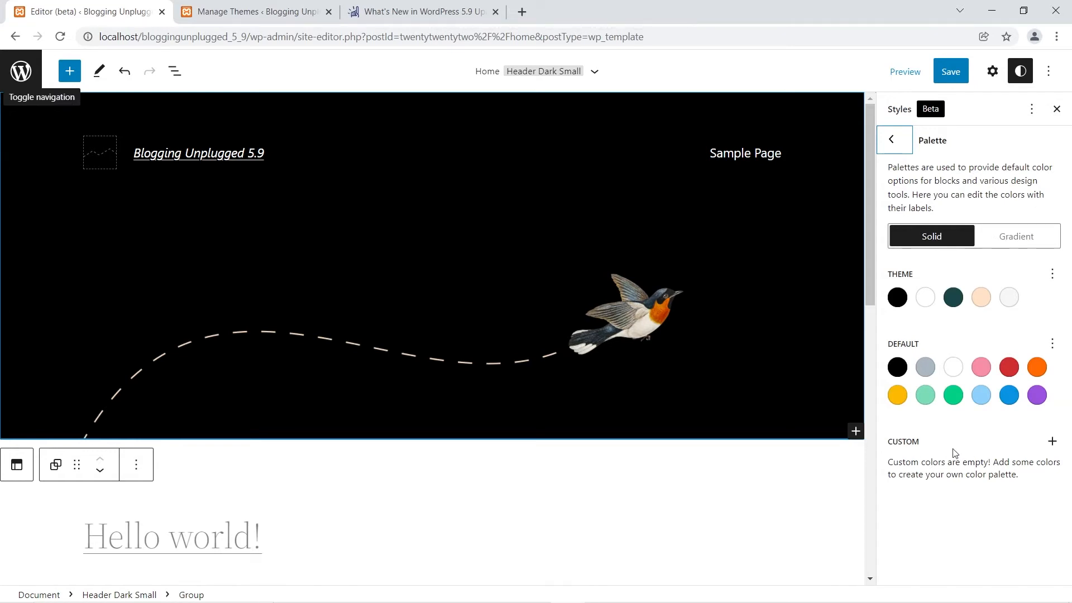
click(1052, 441)
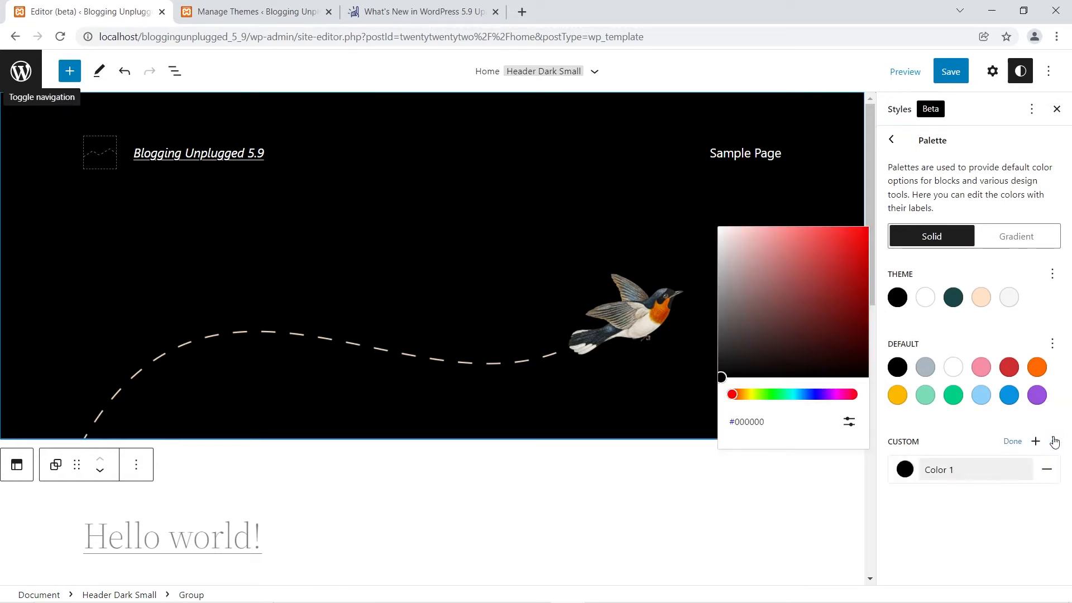
click(827, 254)
click(954, 468)
text(My color)
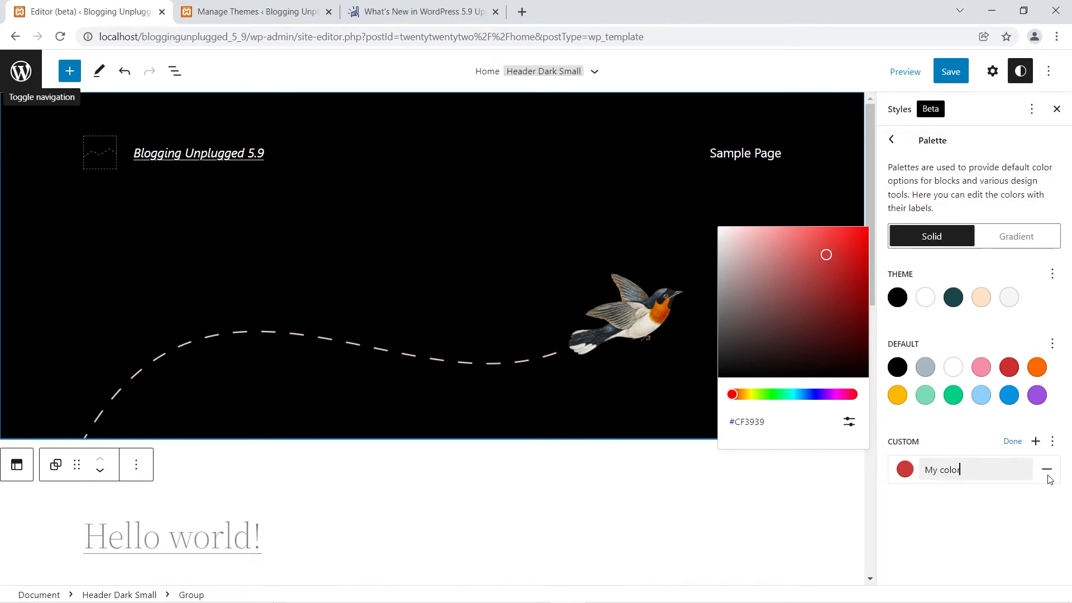
click(993, 520)
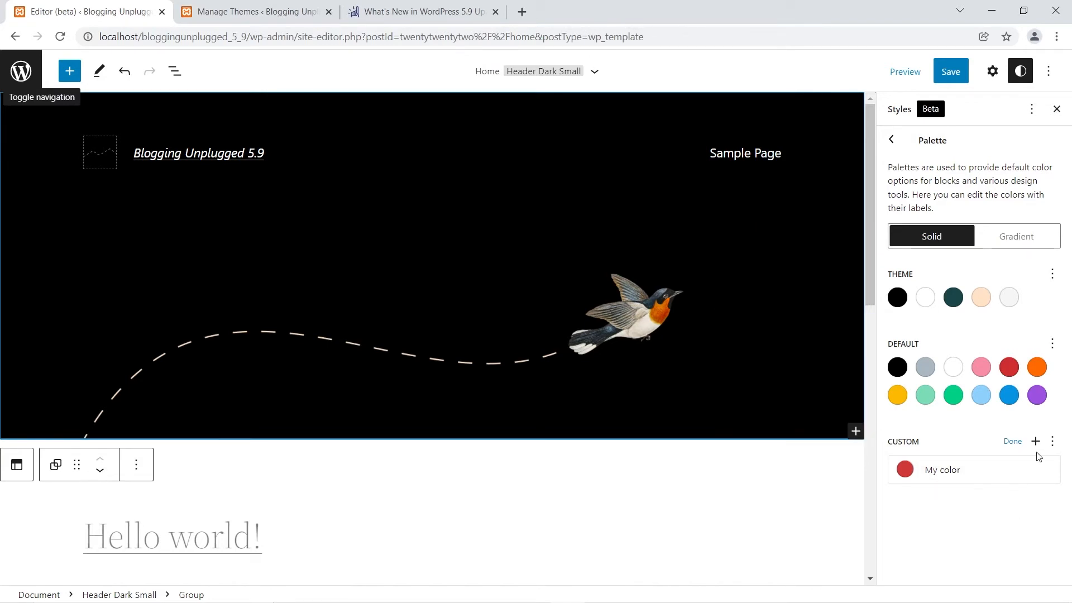
click(1012, 442)
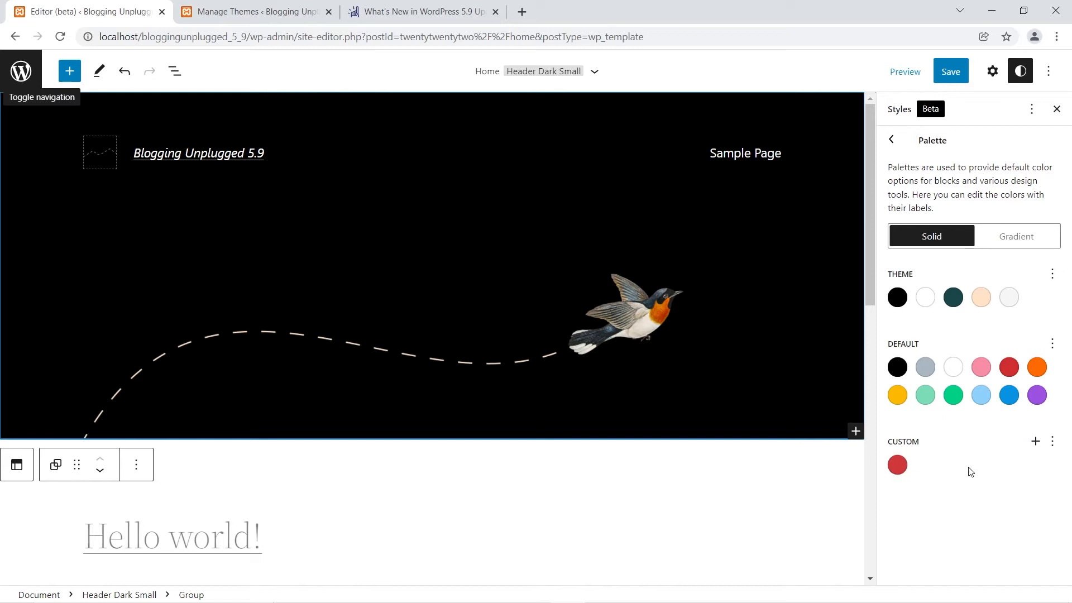
Add a second custom palette colour, green #7BBD24, named "My Second color"
click(1035, 442)
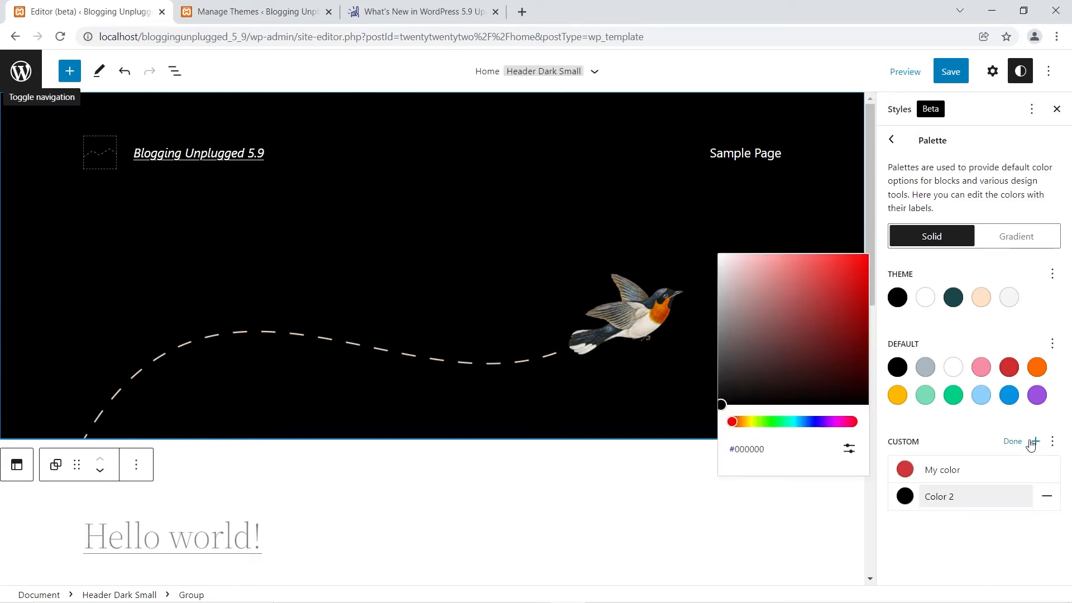
click(762, 422)
click(840, 293)
triple_click(944, 495)
text(Mt)
key(BackSpace)
text(y Second color)
click(972, 535)
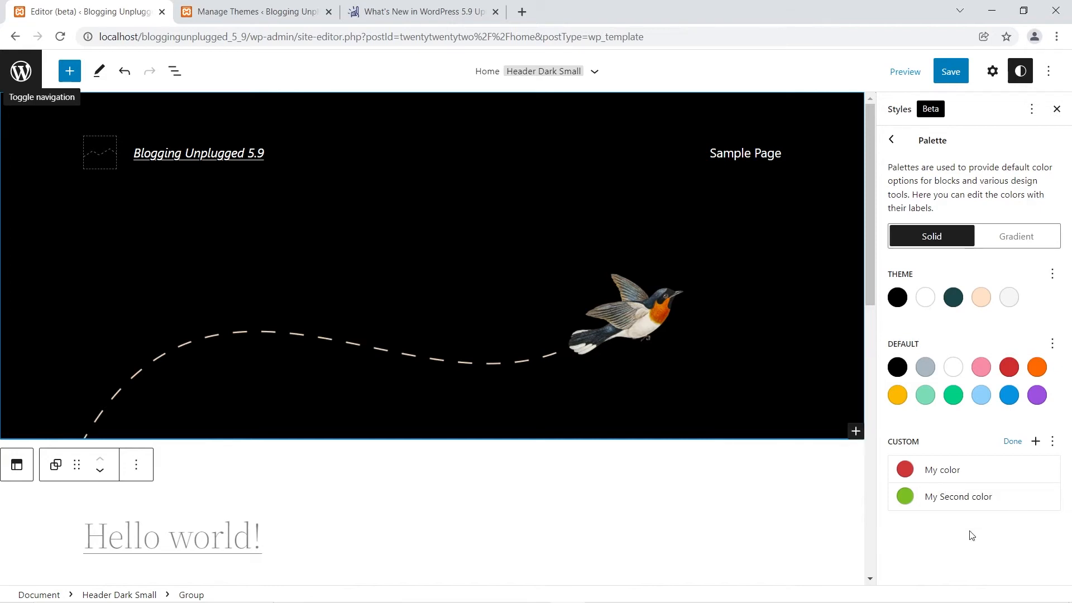
click(1014, 443)
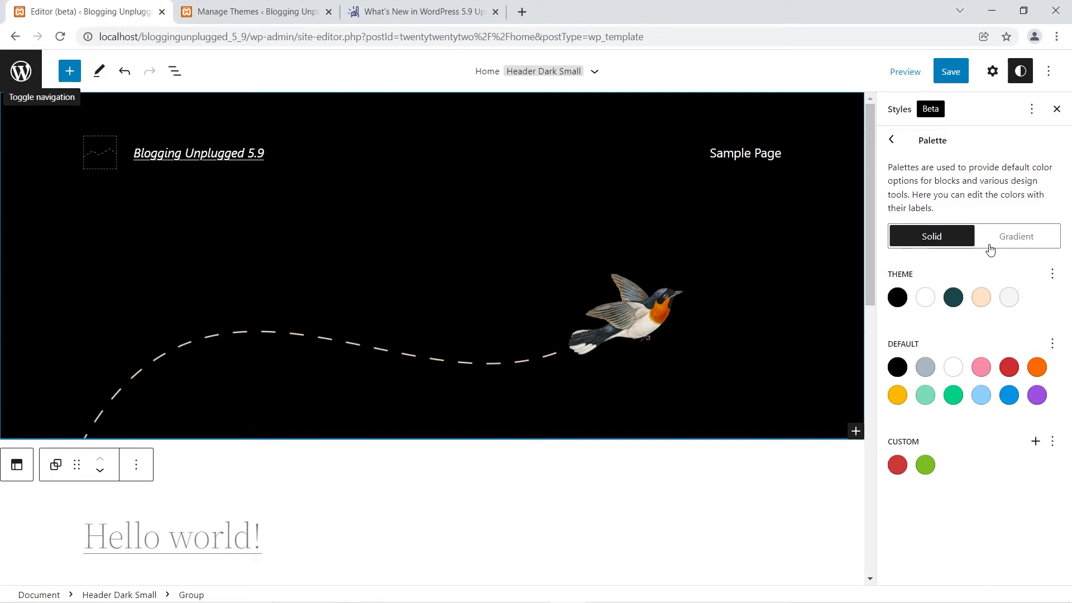
Set the whole website's background to the custom green "My Second color" and return to the Styles overview
click(895, 147)
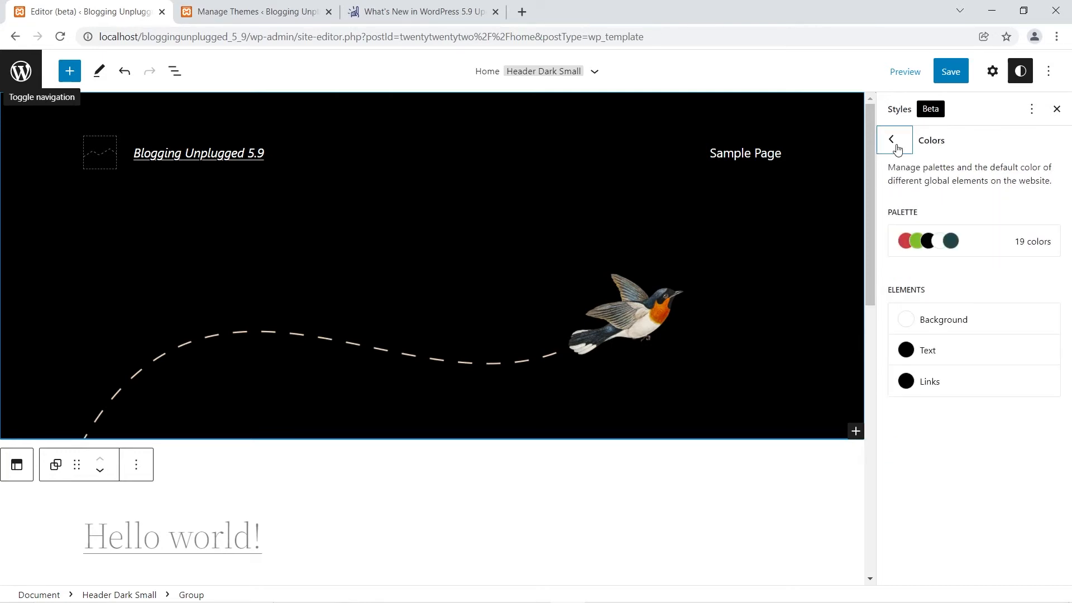
click(933, 319)
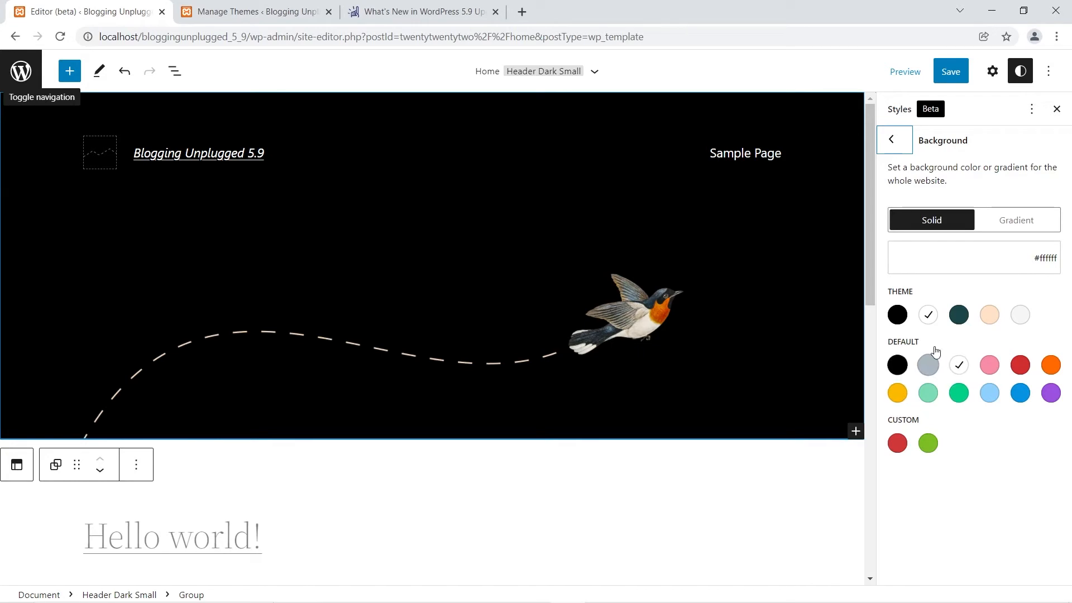
click(927, 444)
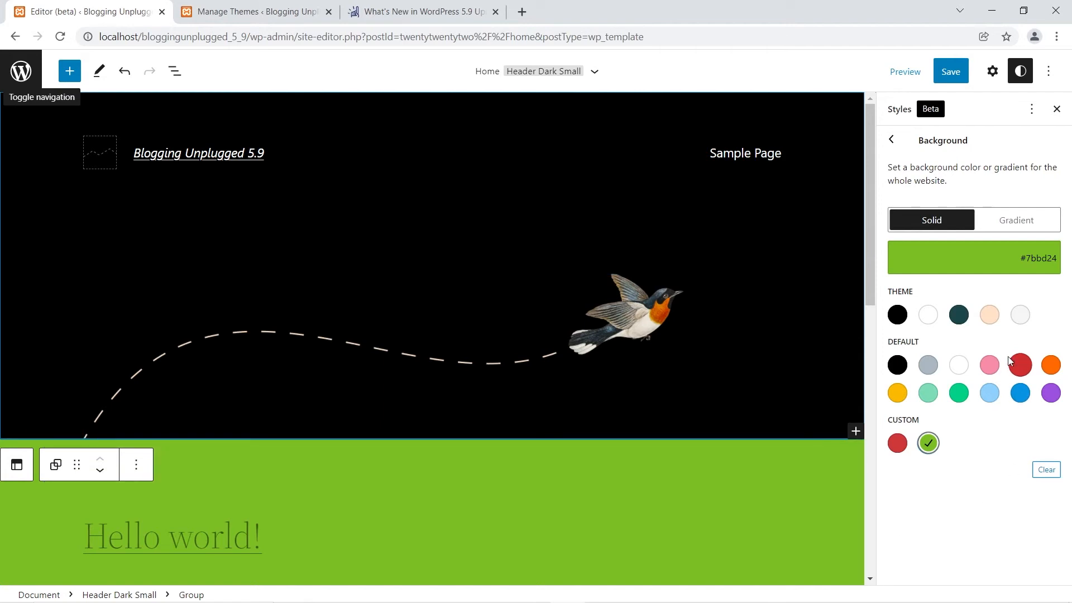
click(891, 141)
click(891, 141)
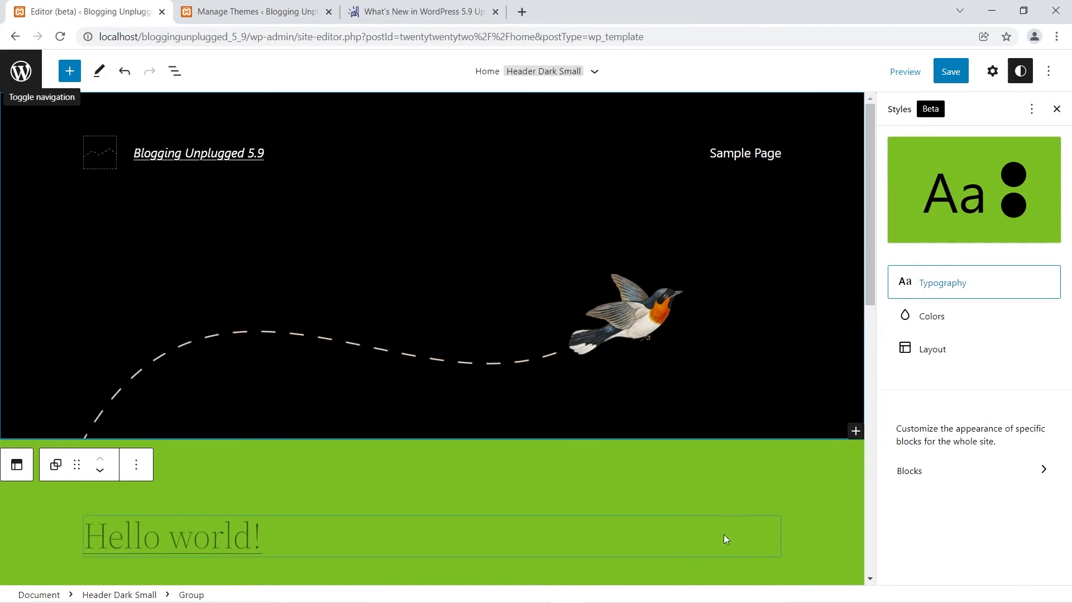
Set the website's background colour to the theme's white, #ffffff, and return to the Colors settings
click(931, 319)
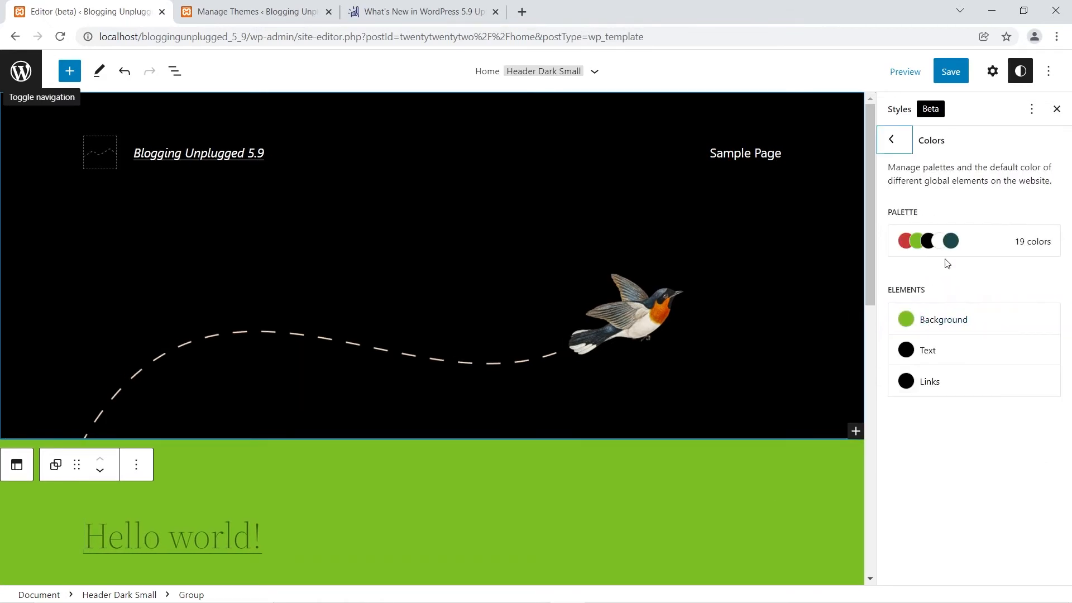
click(959, 316)
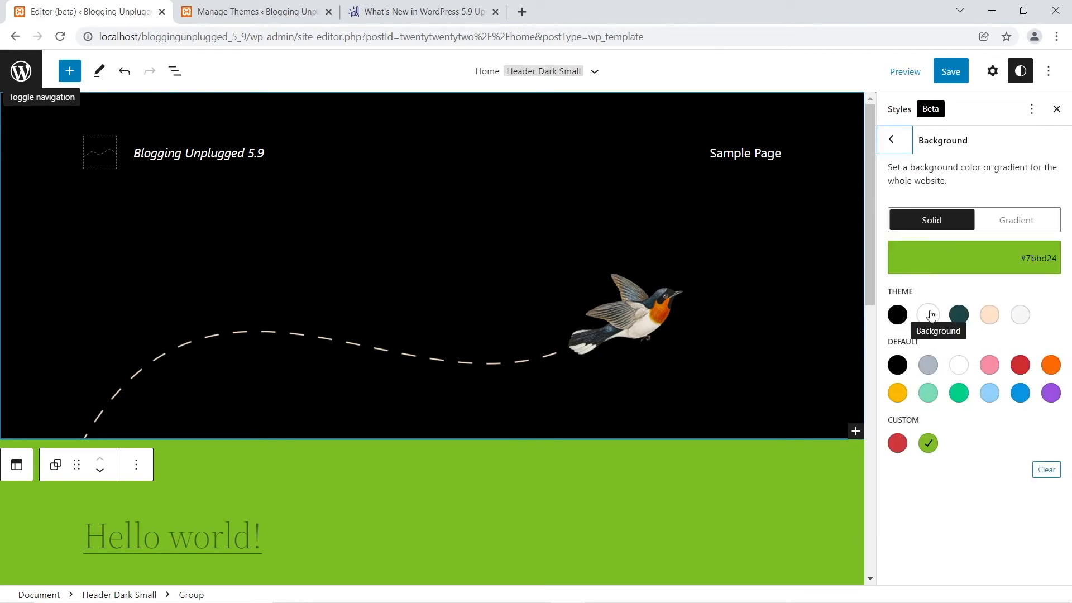
click(931, 316)
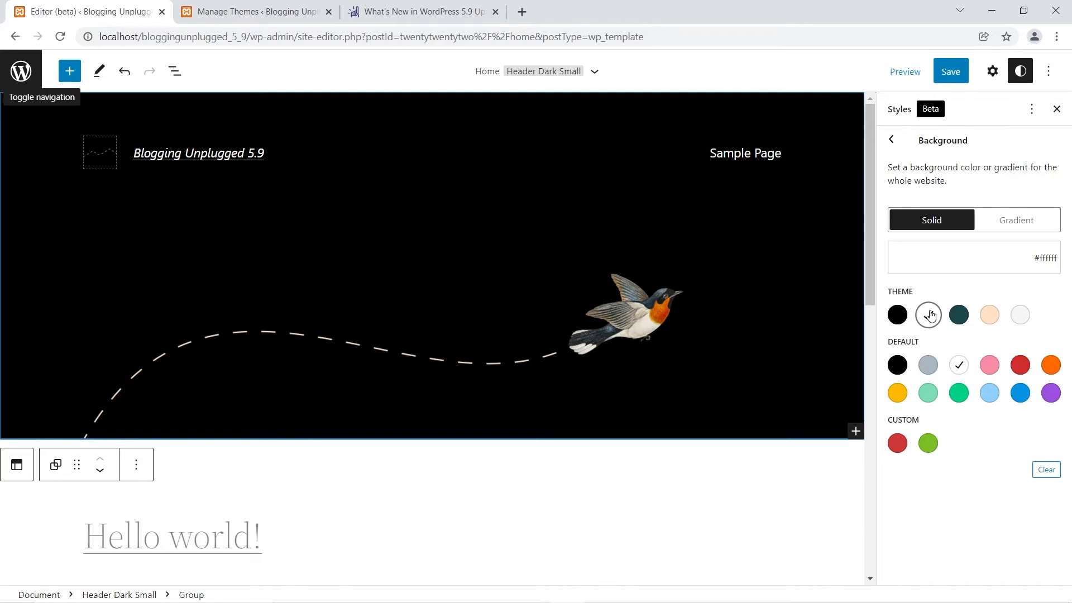
click(890, 137)
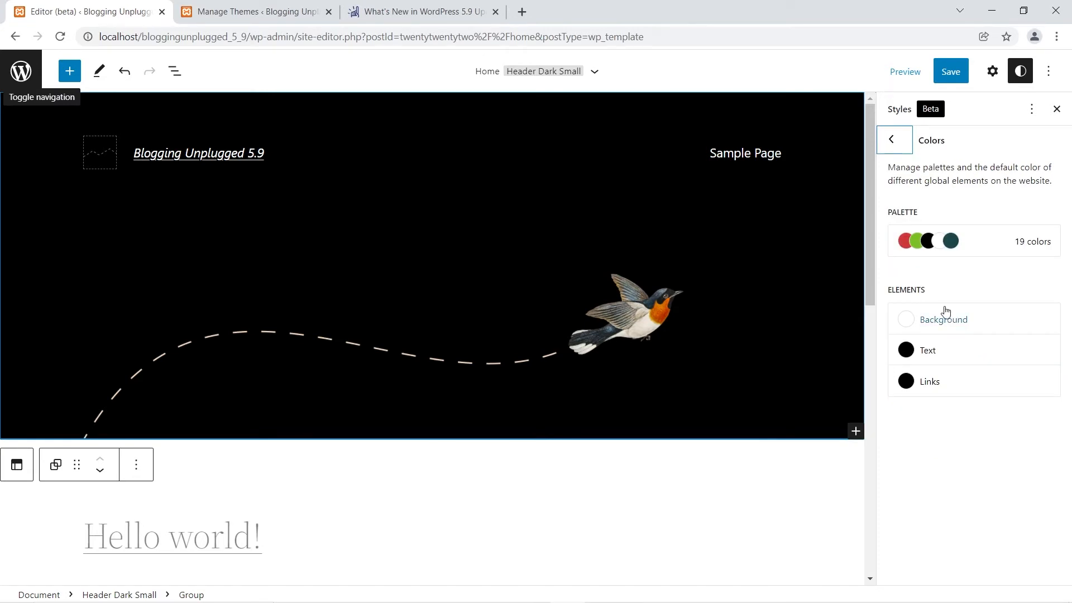
View the default colour choices for the site's Text and Links elements, then return to the Colors settings
click(928, 351)
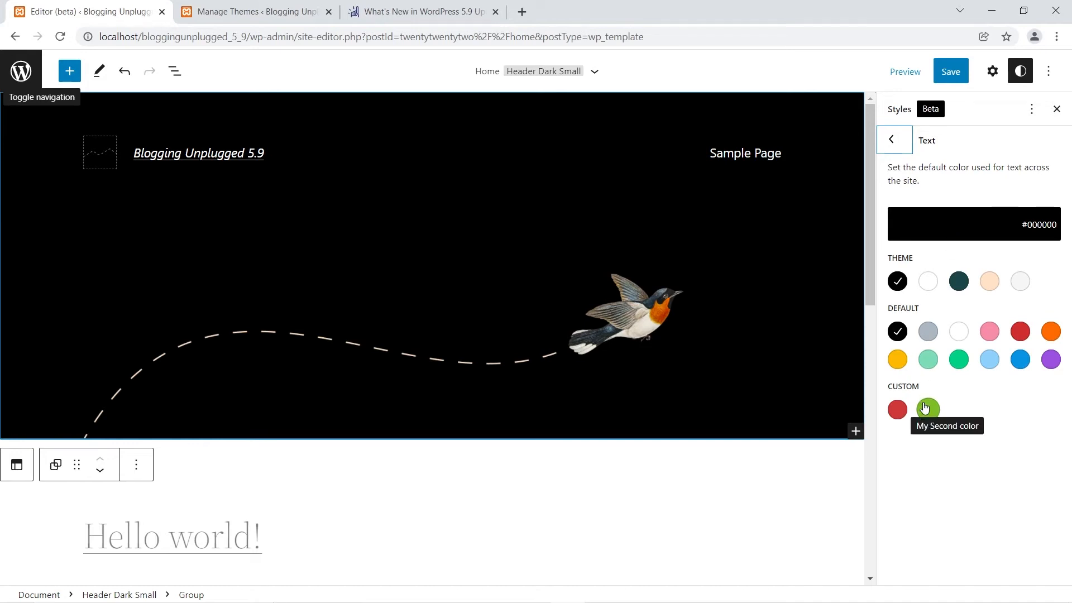
click(896, 142)
click(950, 393)
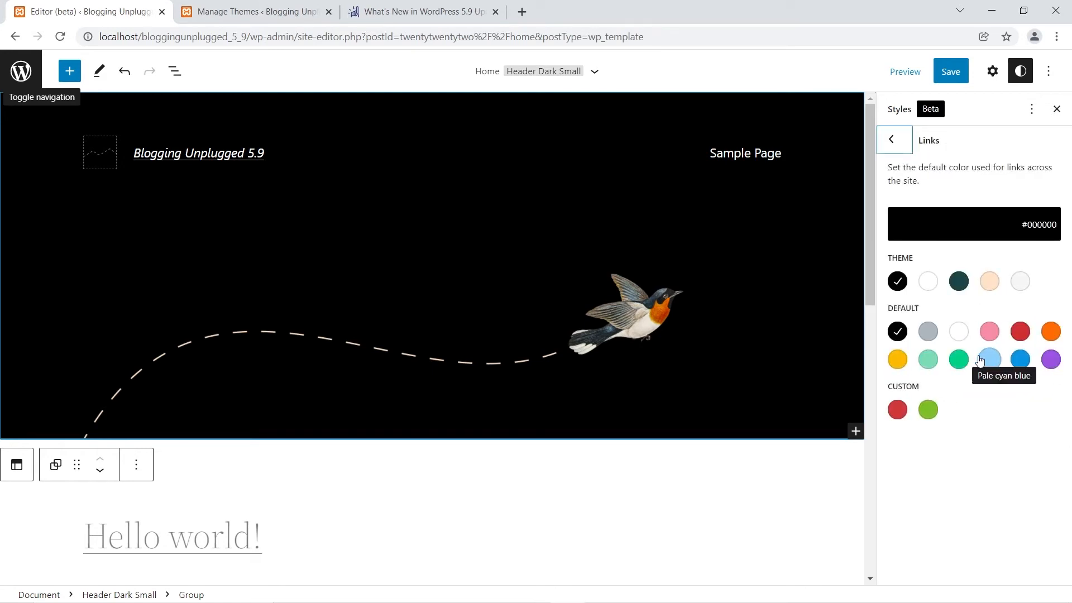
click(896, 139)
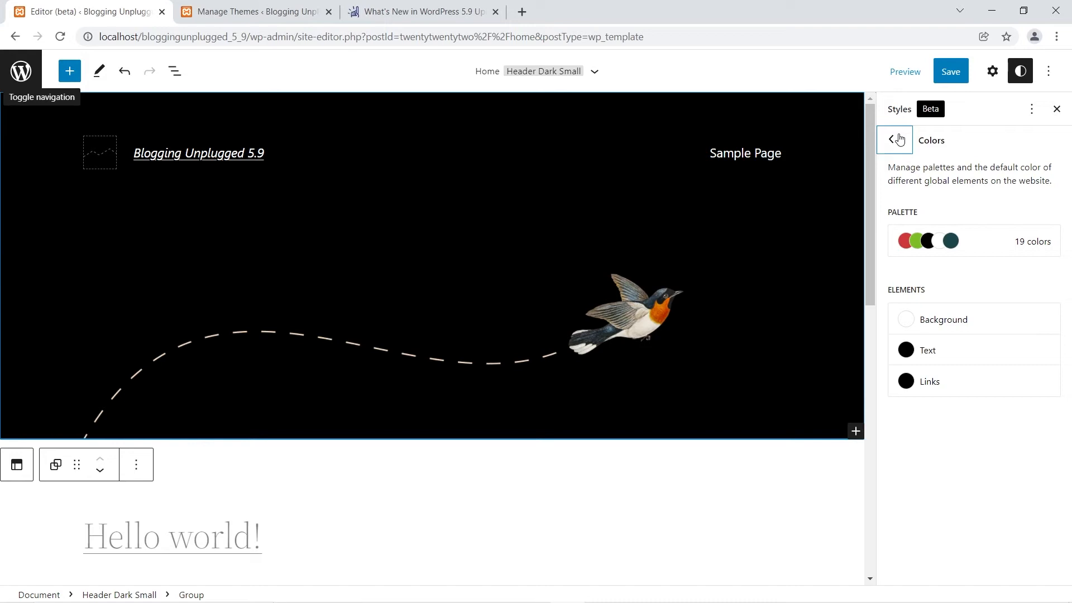
Set the whole site's layout padding to 20 px on all sides in the global Styles
click(896, 140)
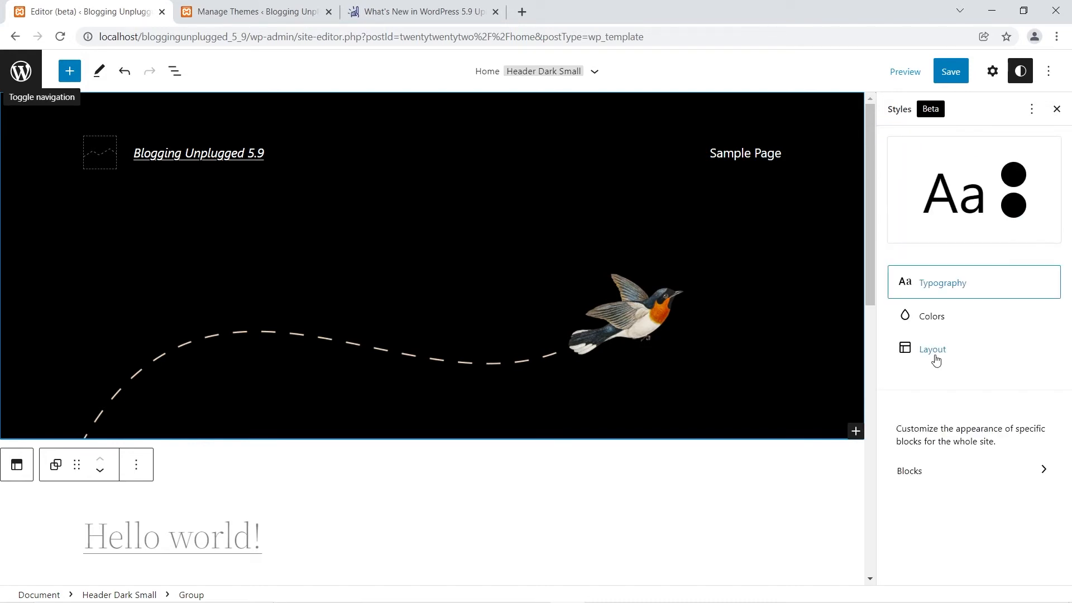
click(936, 360)
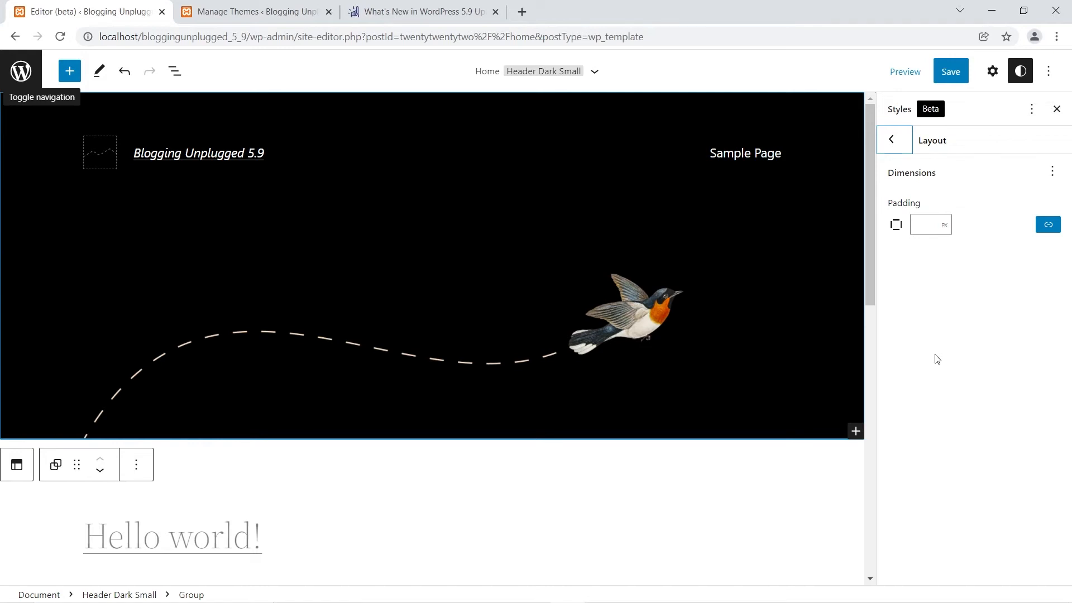
click(914, 224)
text(20)
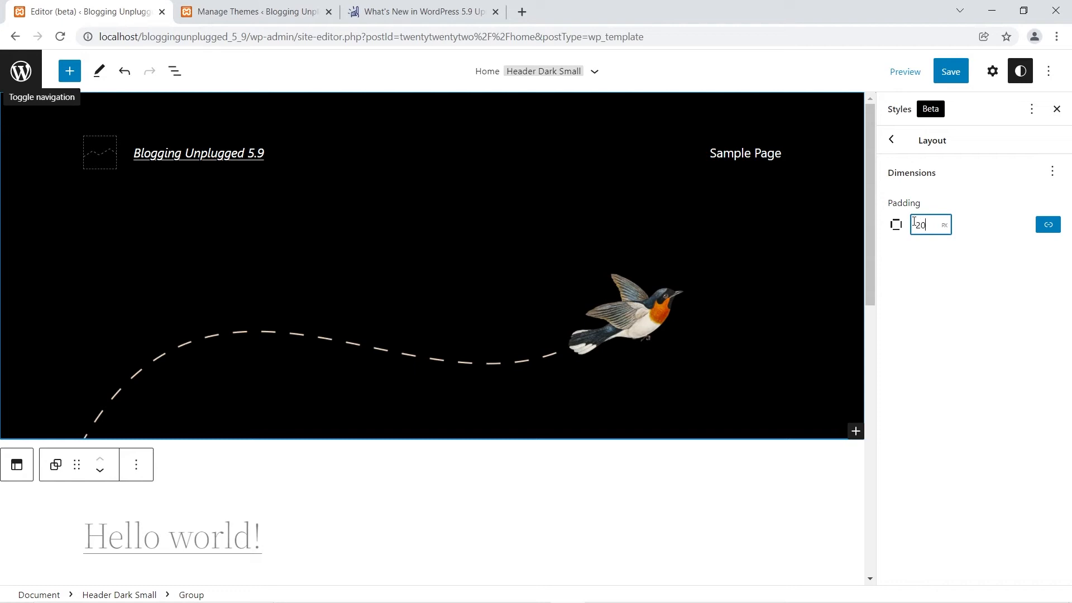
click(963, 286)
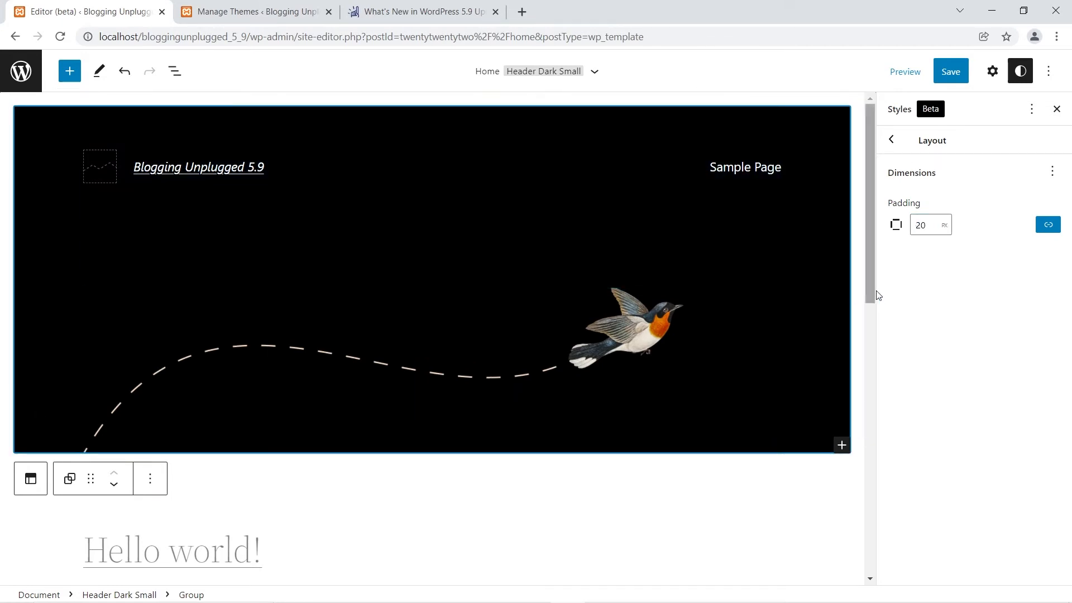
View the measurement units available for the site's padding and keep px
click(945, 225)
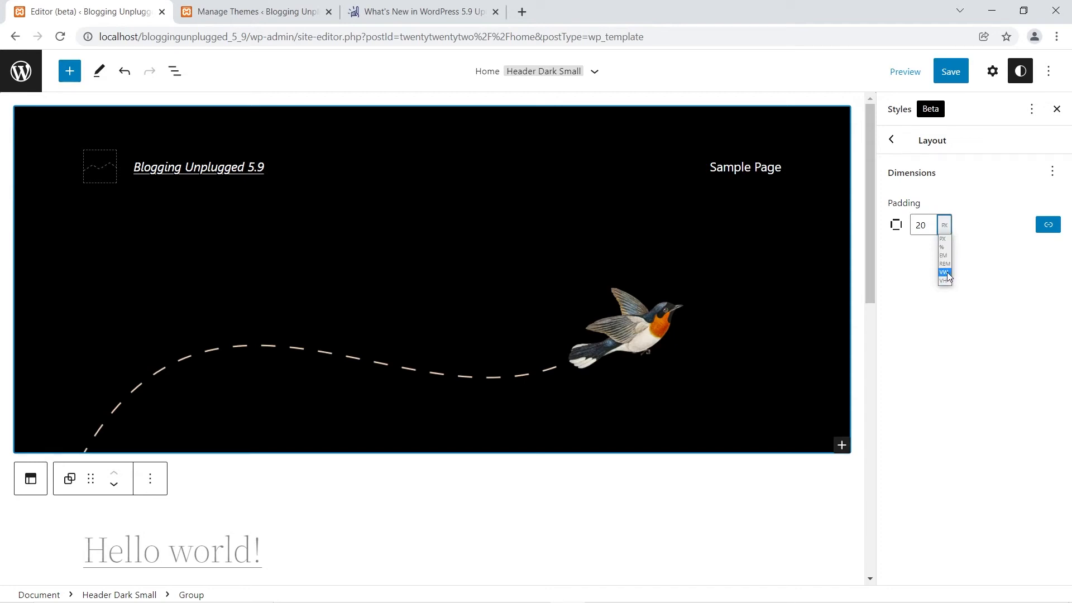
click(944, 225)
click(927, 225)
click(935, 282)
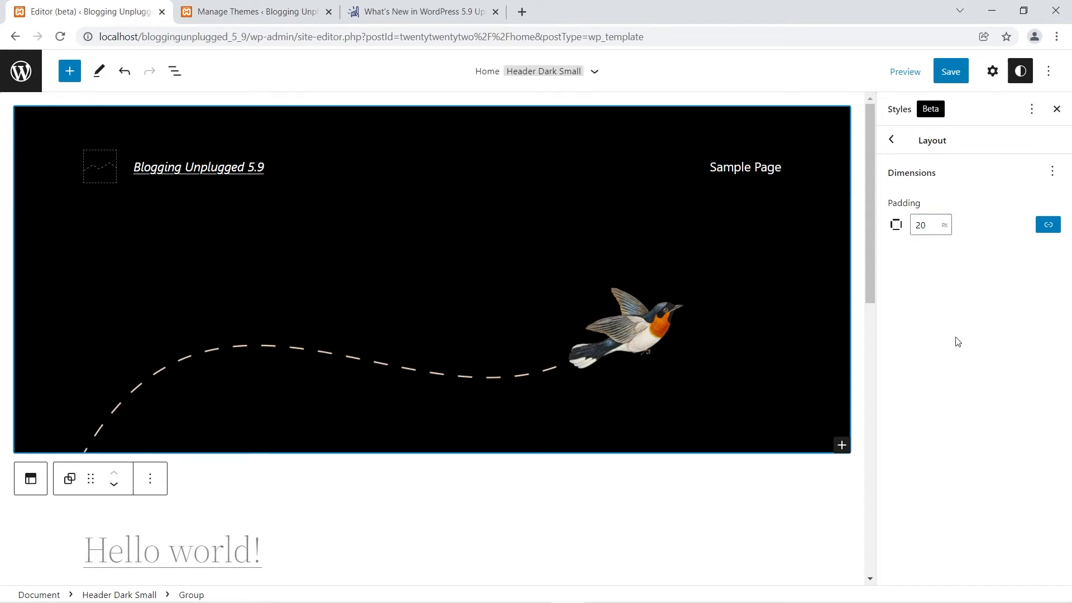
Unlink the site's padding sides and set the top padding to 30 px
click(1048, 228)
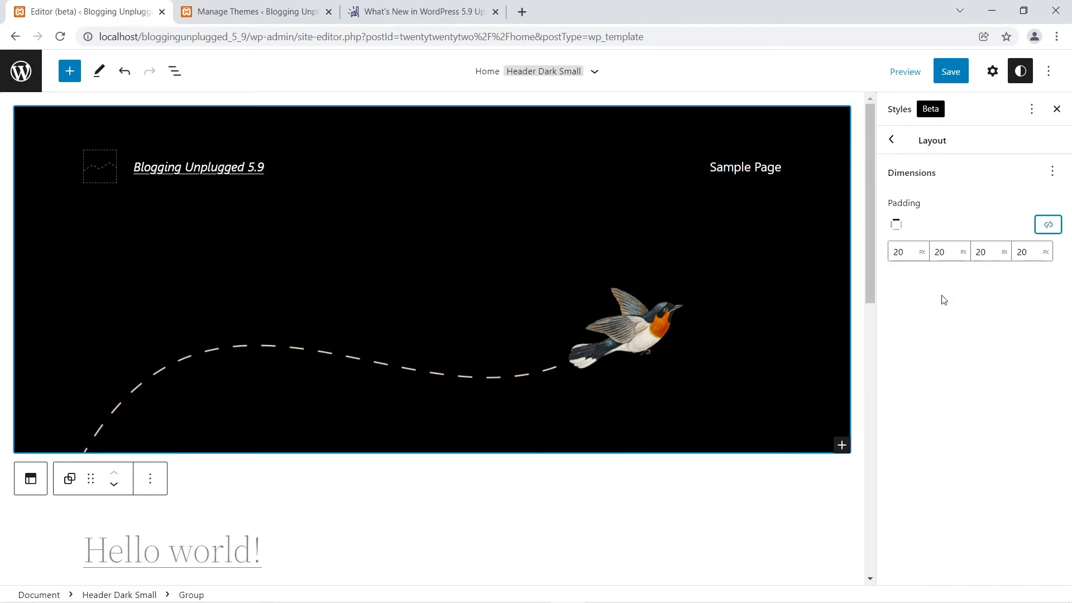
drag(909, 252, 882, 254)
text(30)
click(933, 306)
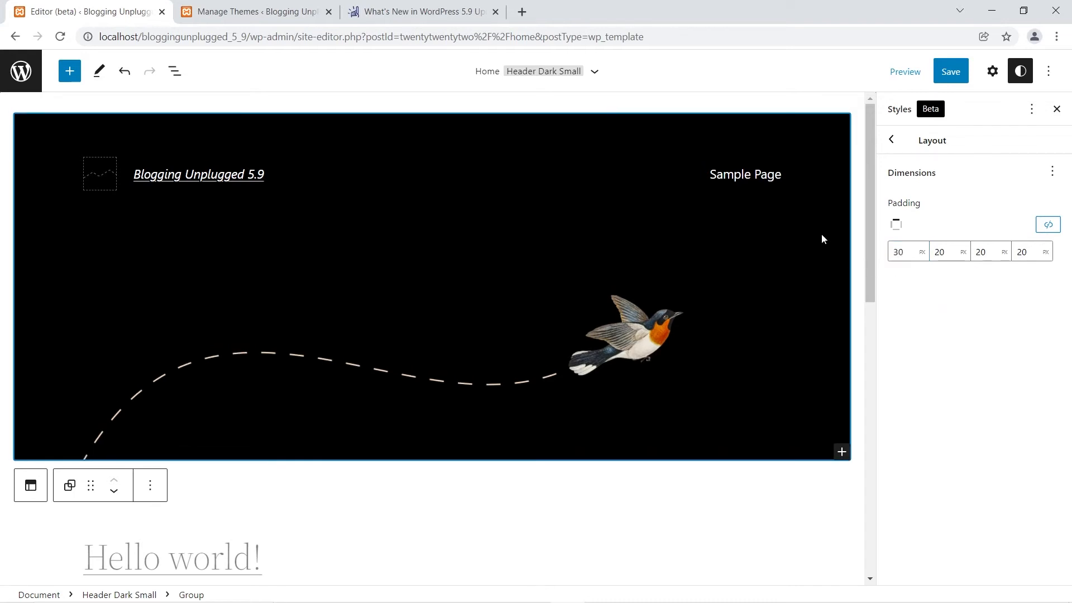
Link the site's padding sides again and return to the Styles overview
double_click(899, 252)
click(1046, 224)
click(942, 226)
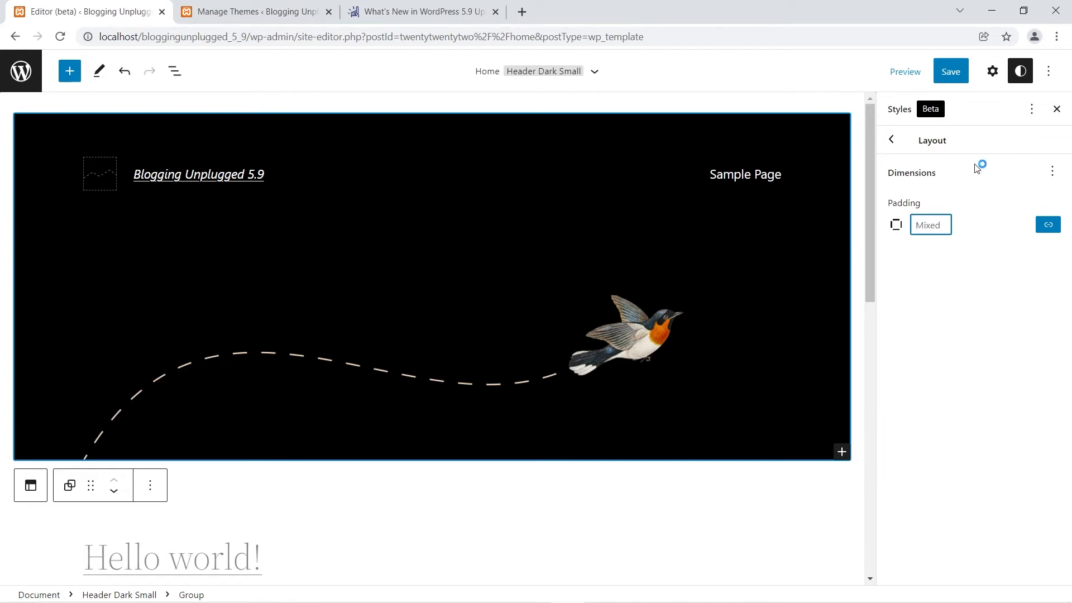
click(891, 140)
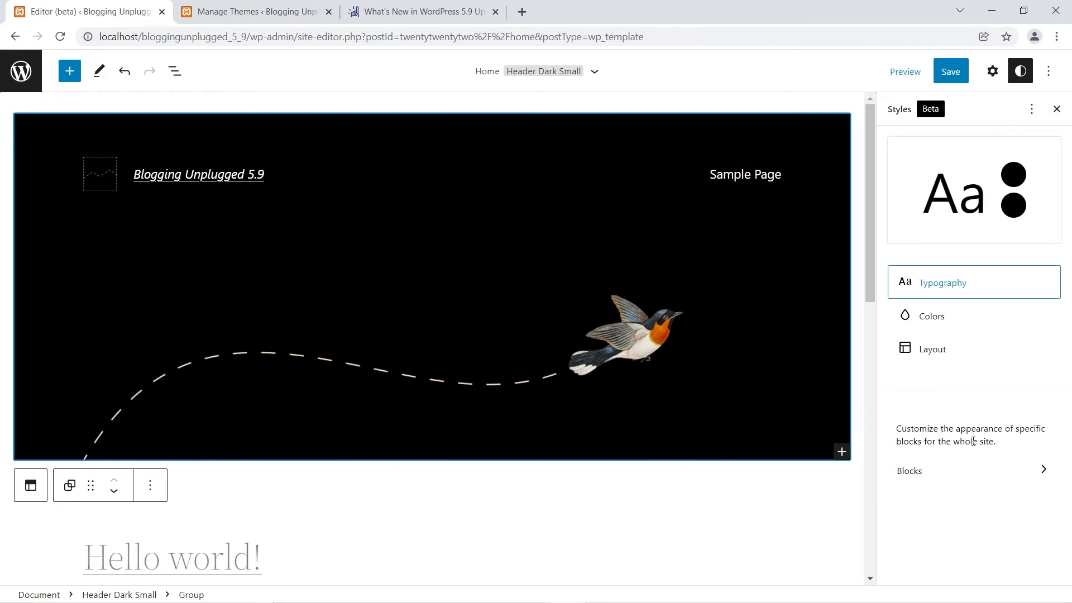
Set the typography appearance of the Heading block to Extra Bold for the whole site
click(923, 472)
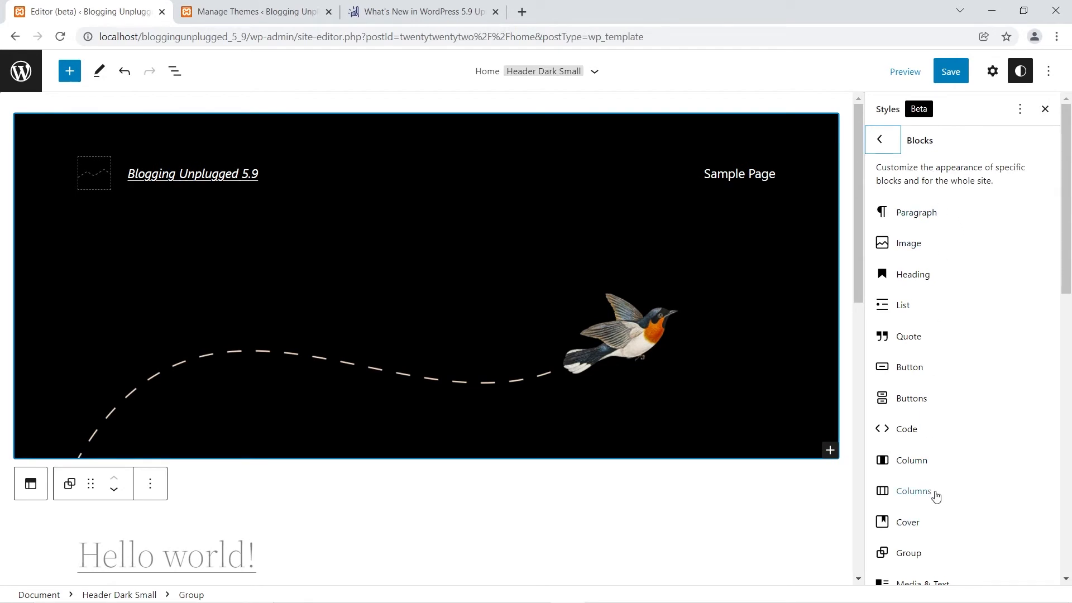
click(916, 275)
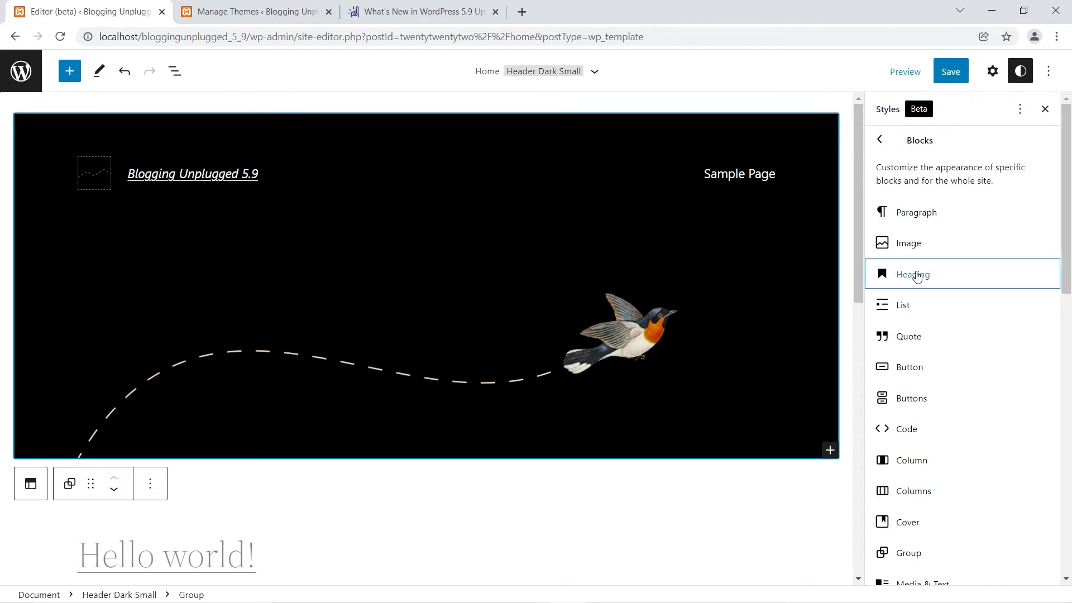
click(921, 174)
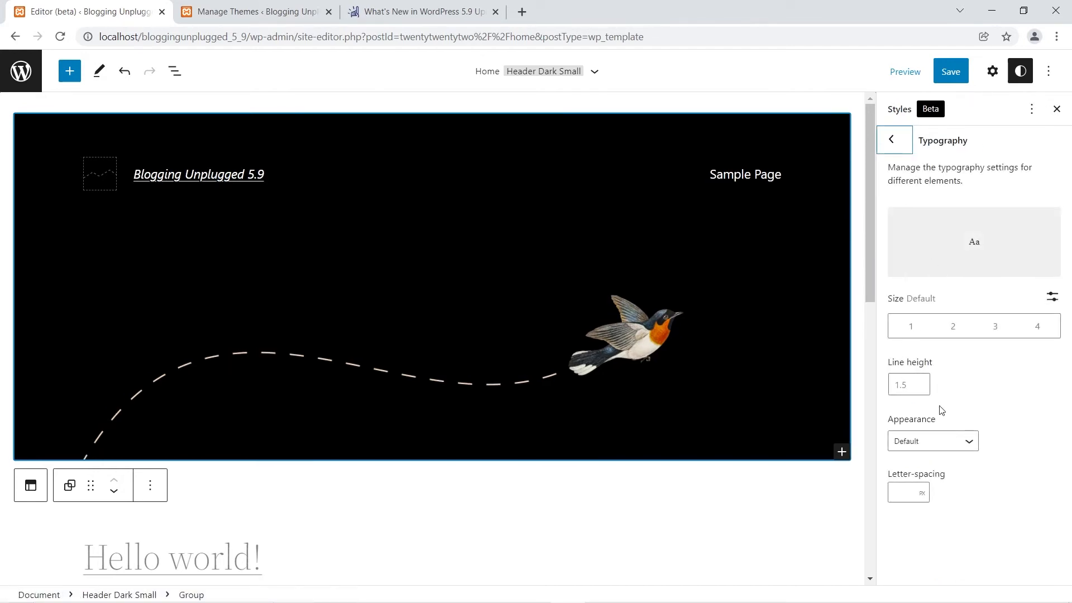
click(938, 445)
scroll(963, 378, down, 3)
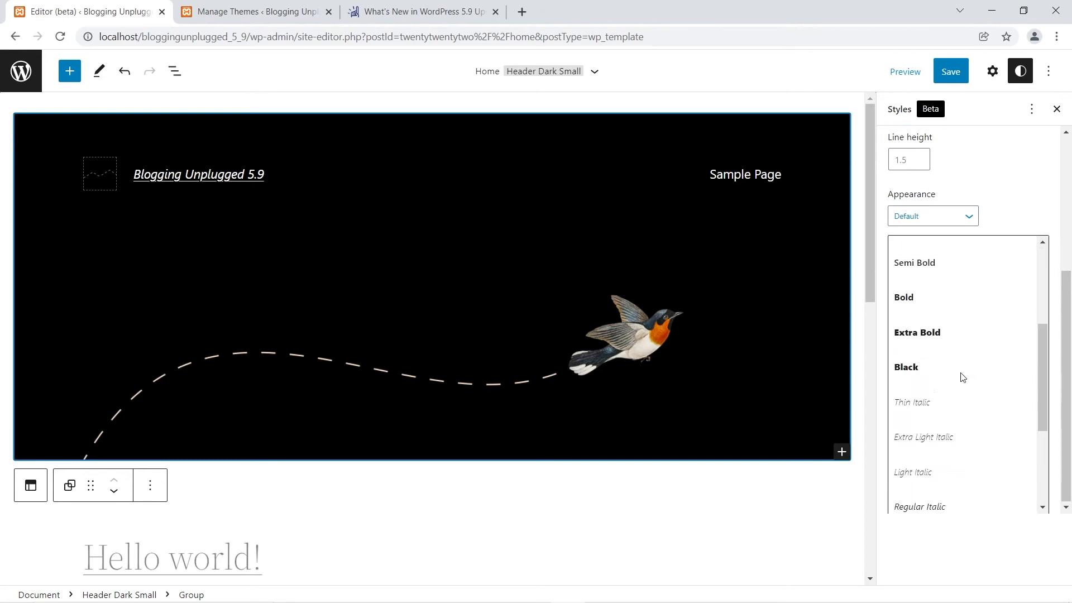
click(920, 324)
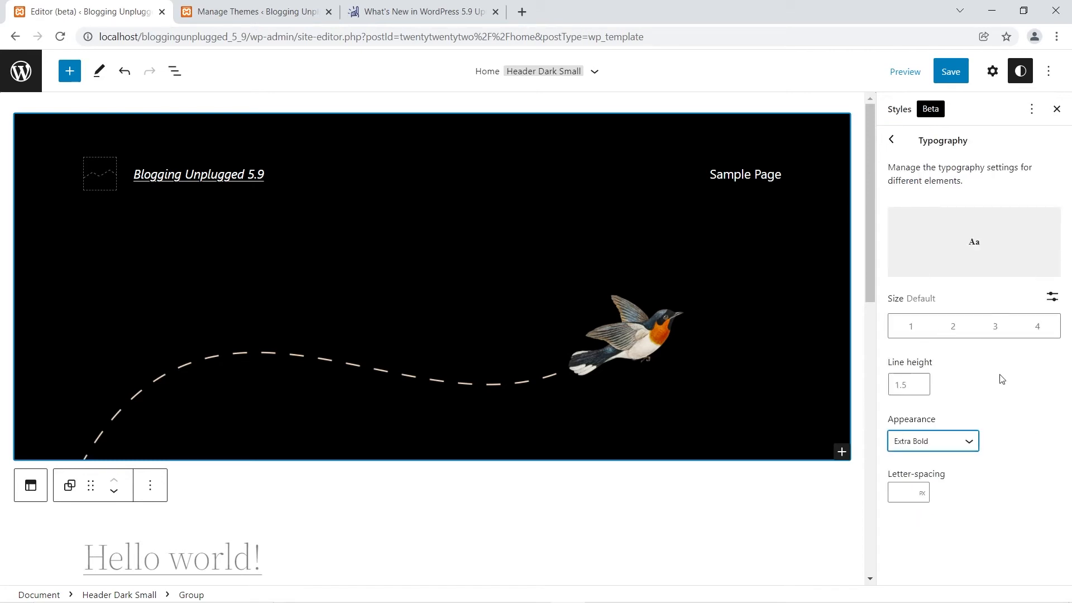
Give the Heading block a custom font size of 32 px and return to its style settings
click(1051, 299)
click(929, 322)
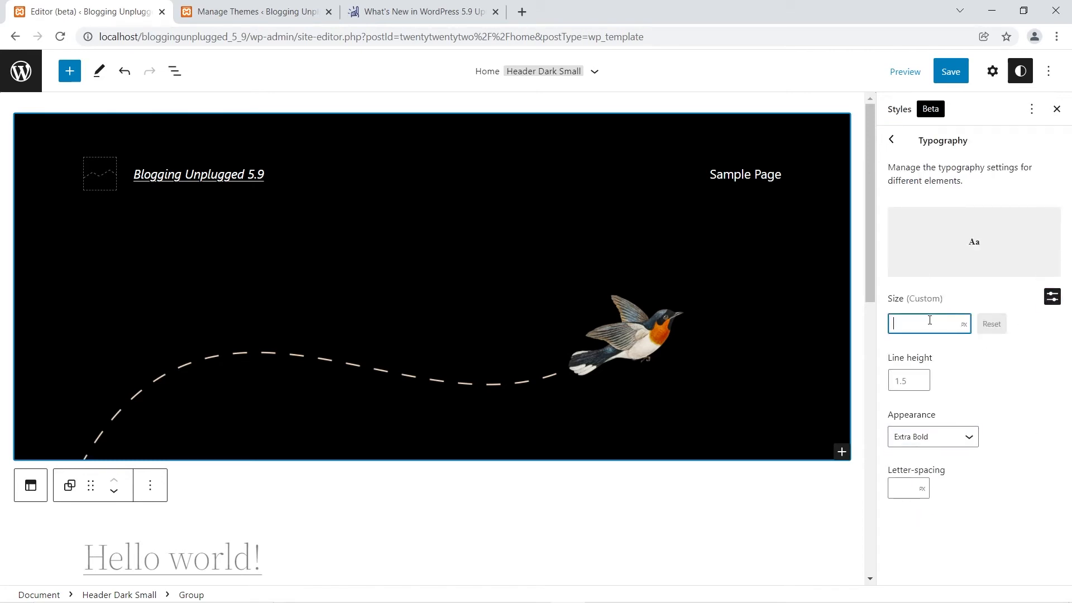
text(32)
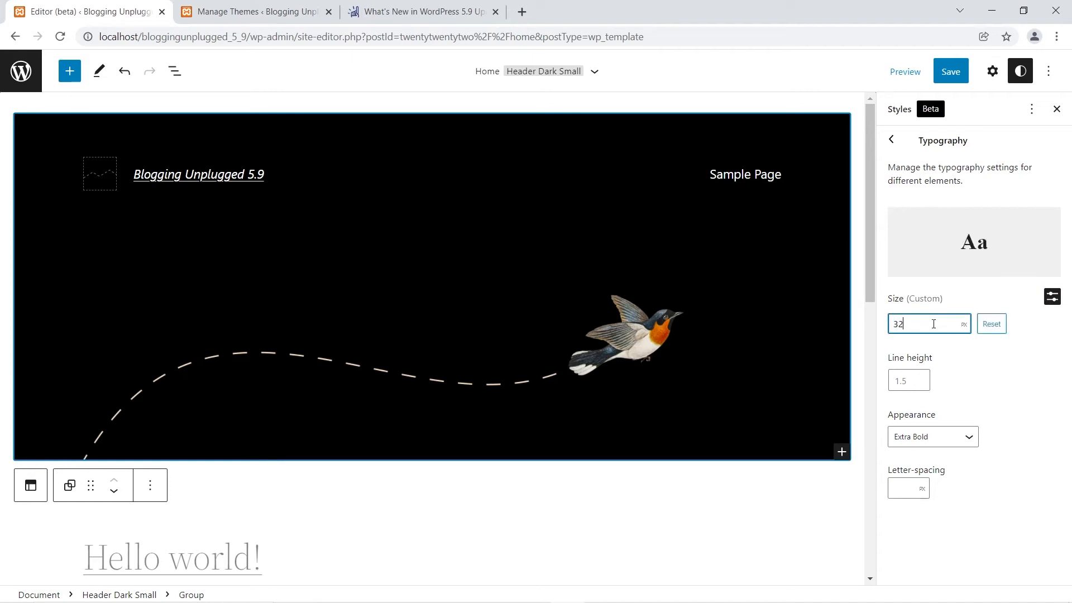
click(1023, 376)
click(892, 141)
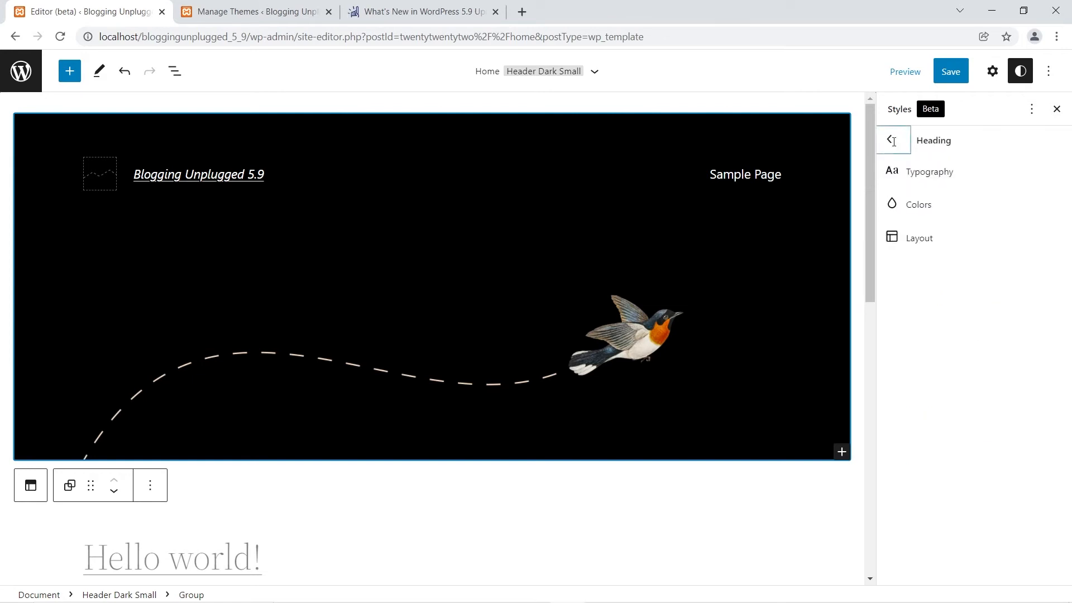
Set the Heading block's background to the default light blue, #8ed1fc, and return to its Colors settings
click(915, 208)
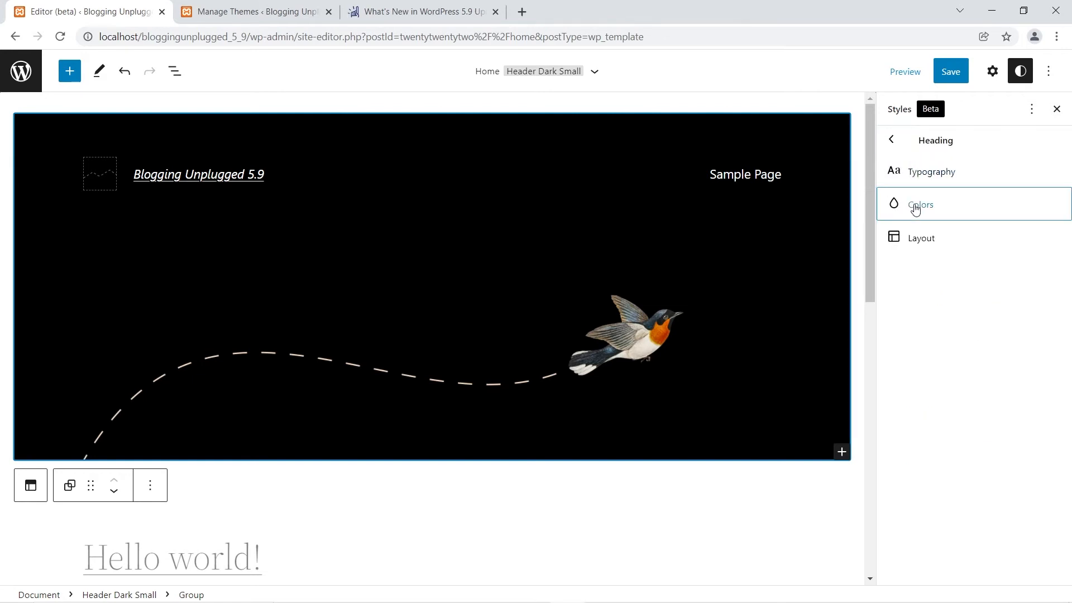
click(922, 323)
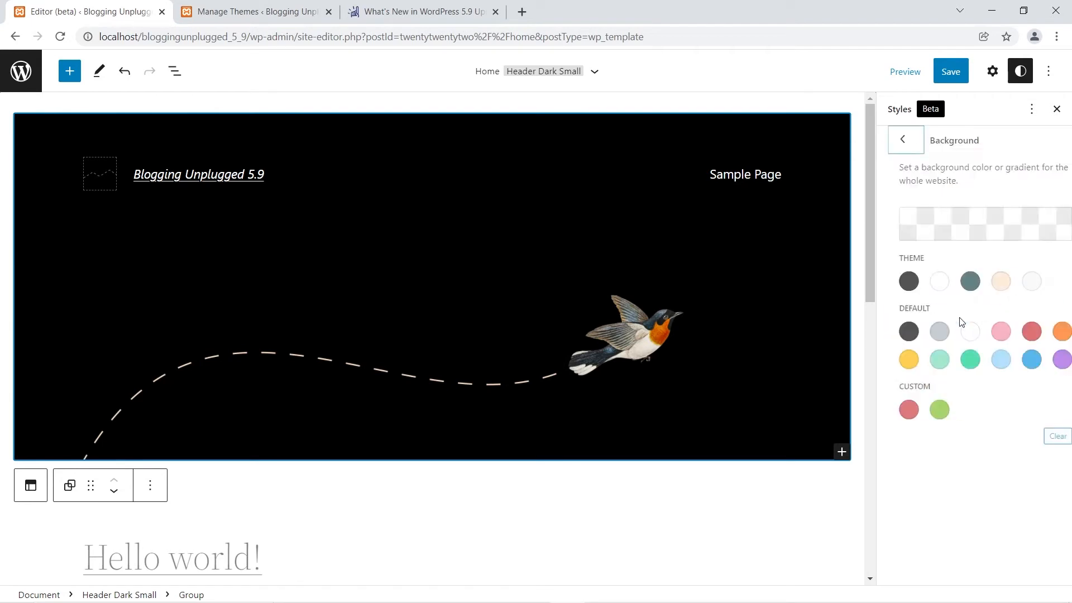
click(992, 359)
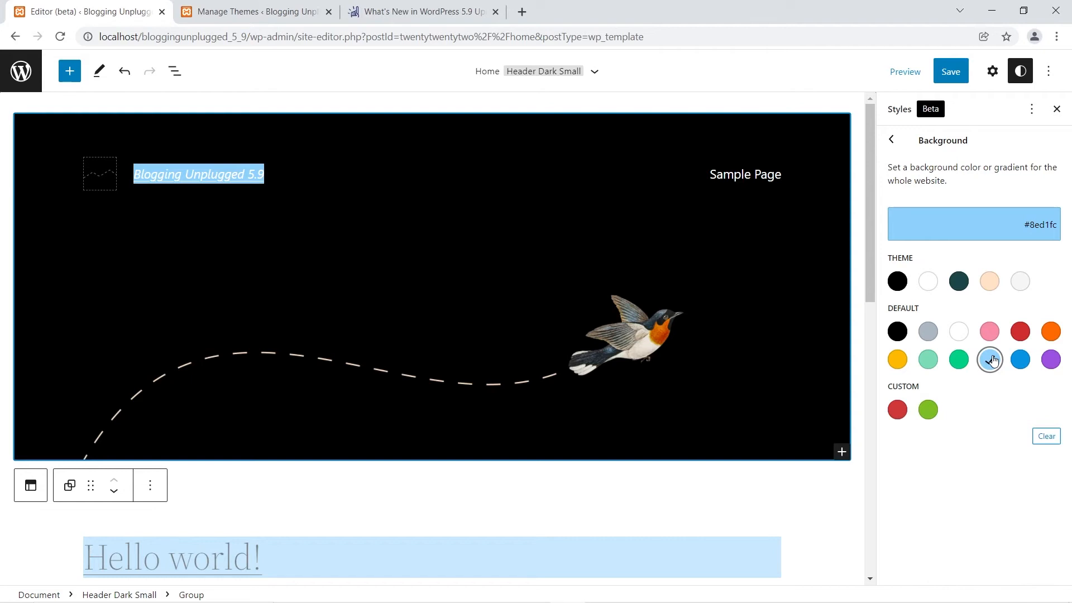
scroll(649, 366, down, 3)
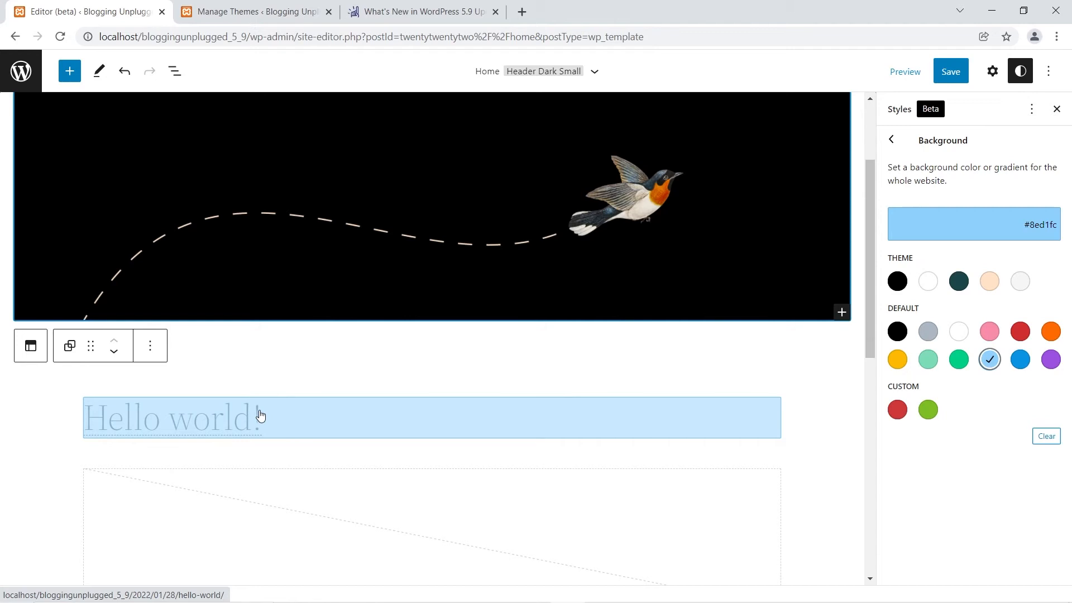
click(891, 140)
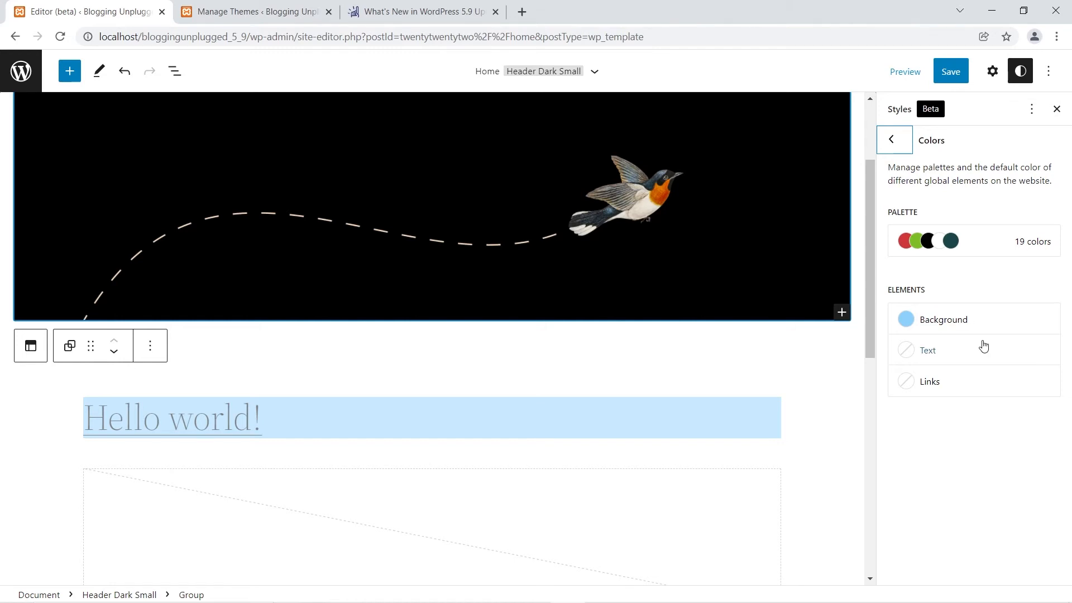
Clear the Heading block's background colour and return to the Heading style settings
click(957, 320)
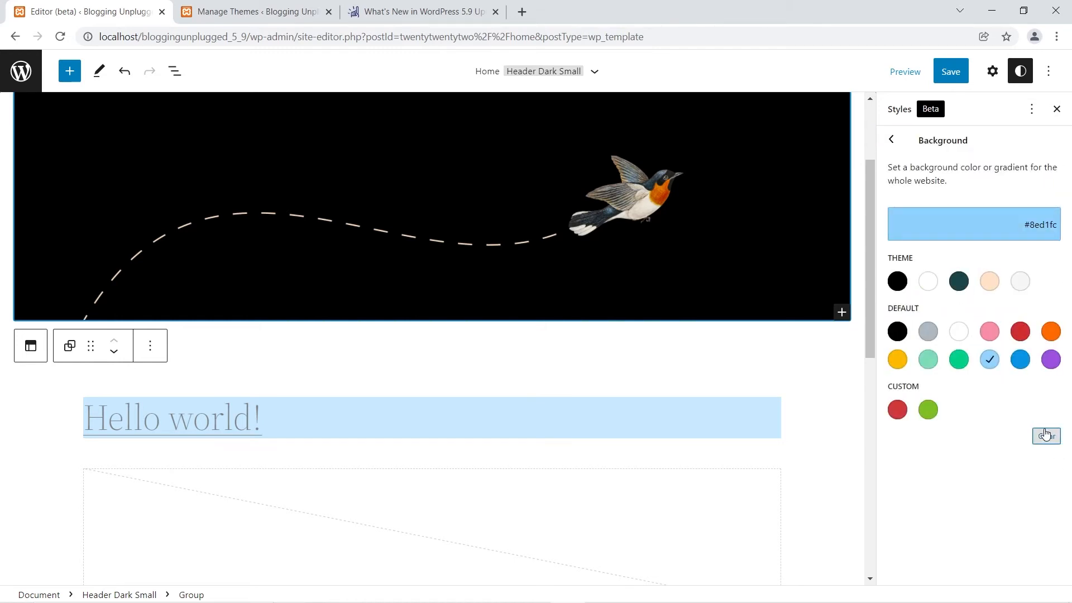
click(1045, 436)
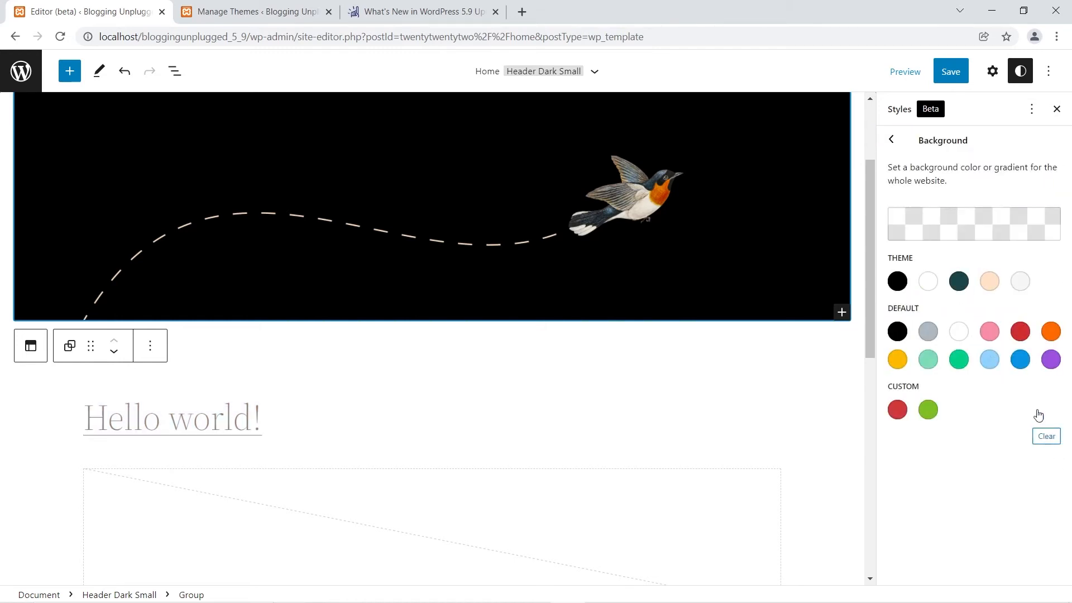
click(893, 140)
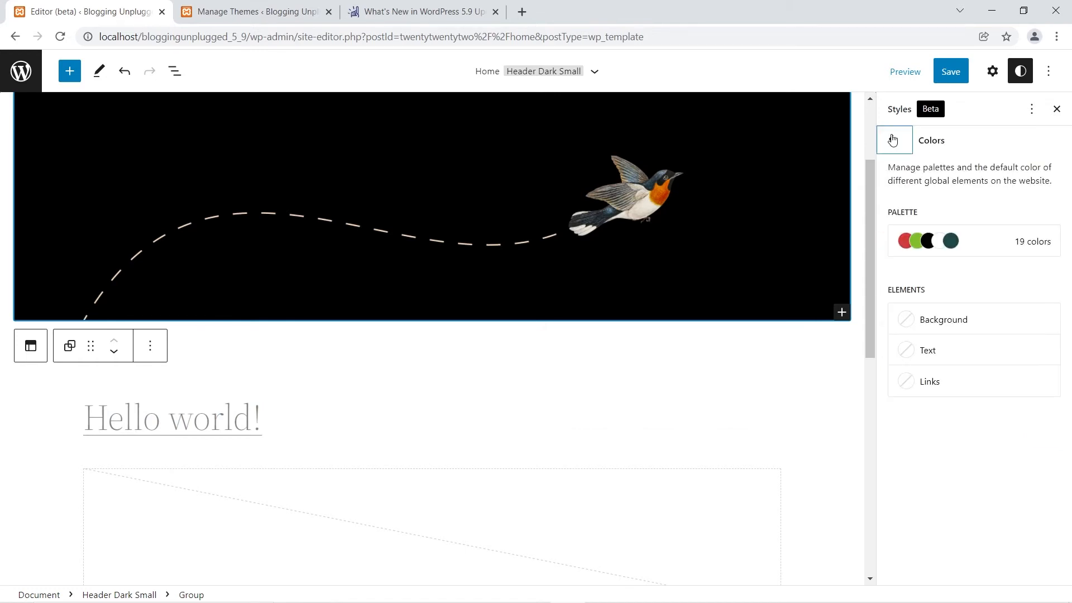
click(893, 139)
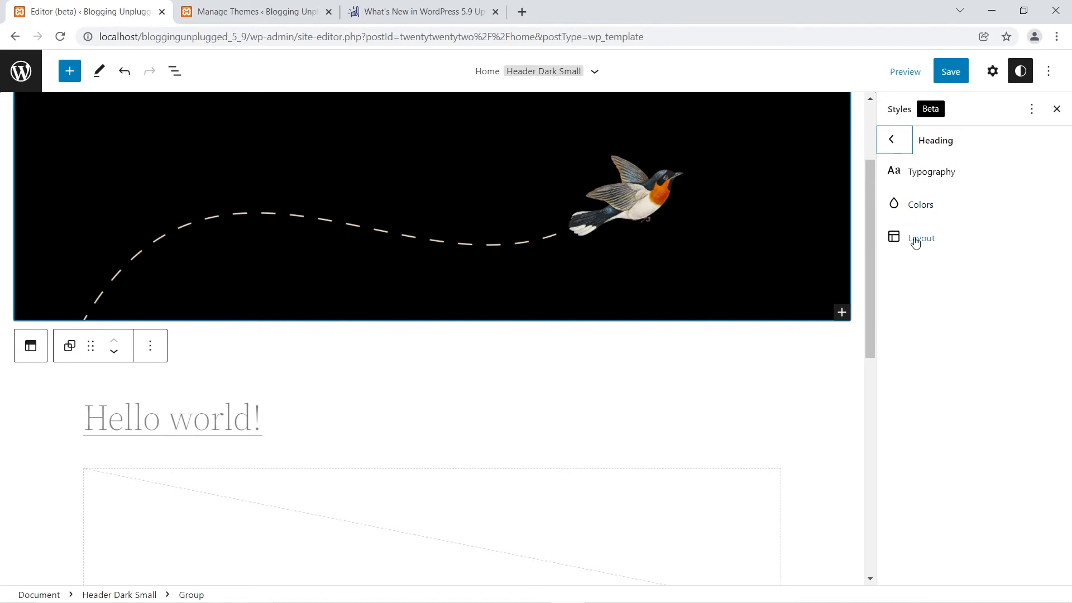
View the Heading block's layout dimension options, then return to the Styles overview
click(916, 241)
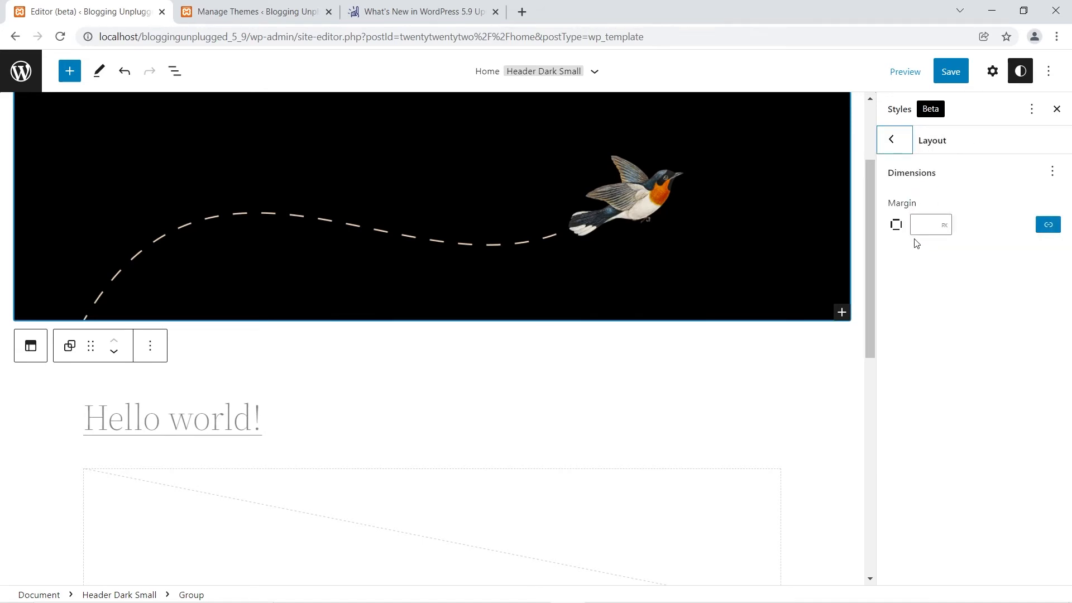
click(1051, 172)
click(1050, 173)
click(897, 141)
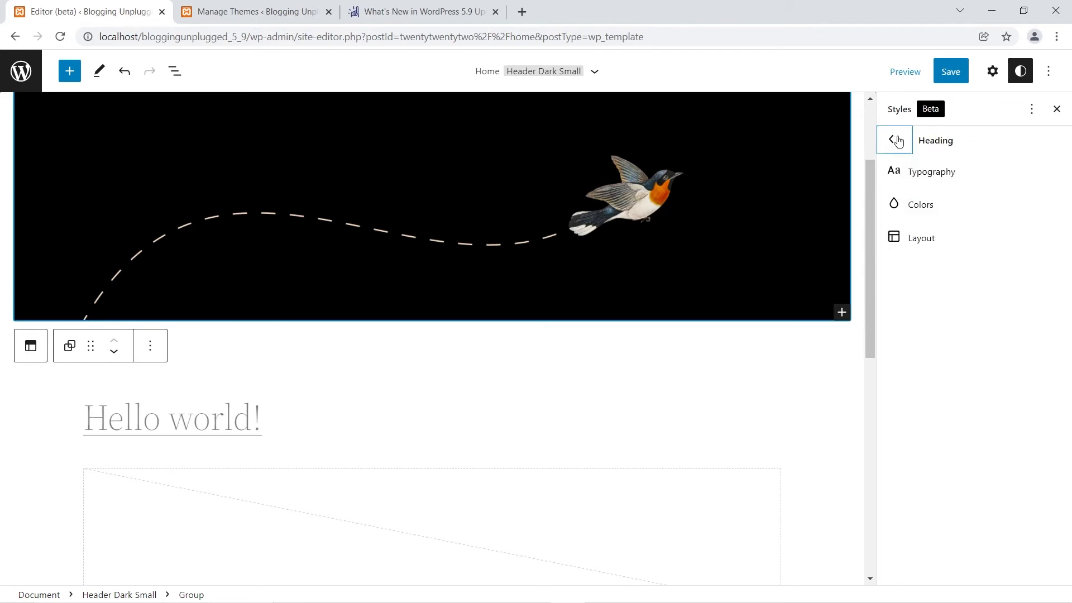
click(899, 141)
click(894, 139)
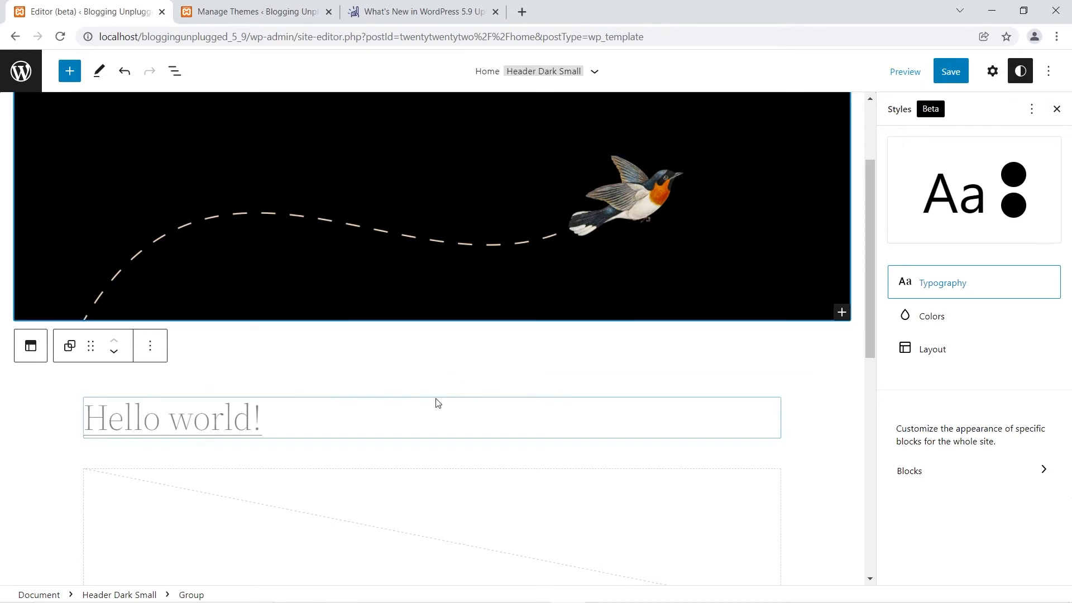
Insert a Template Part block above the "Hello world!" title using the existing Header (Dark, small) part
click(433, 382)
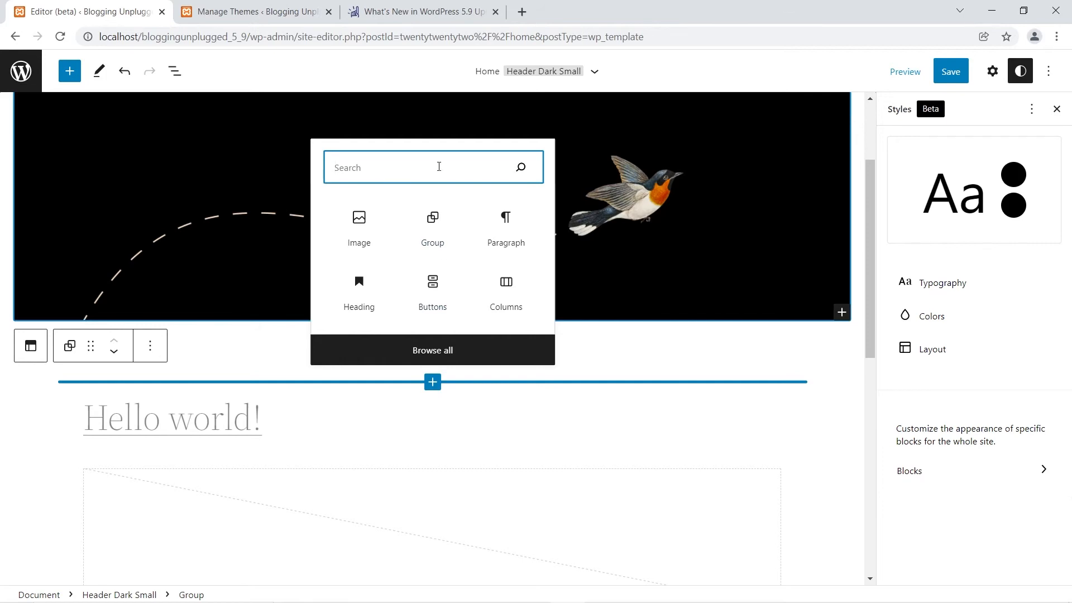
text(tem)
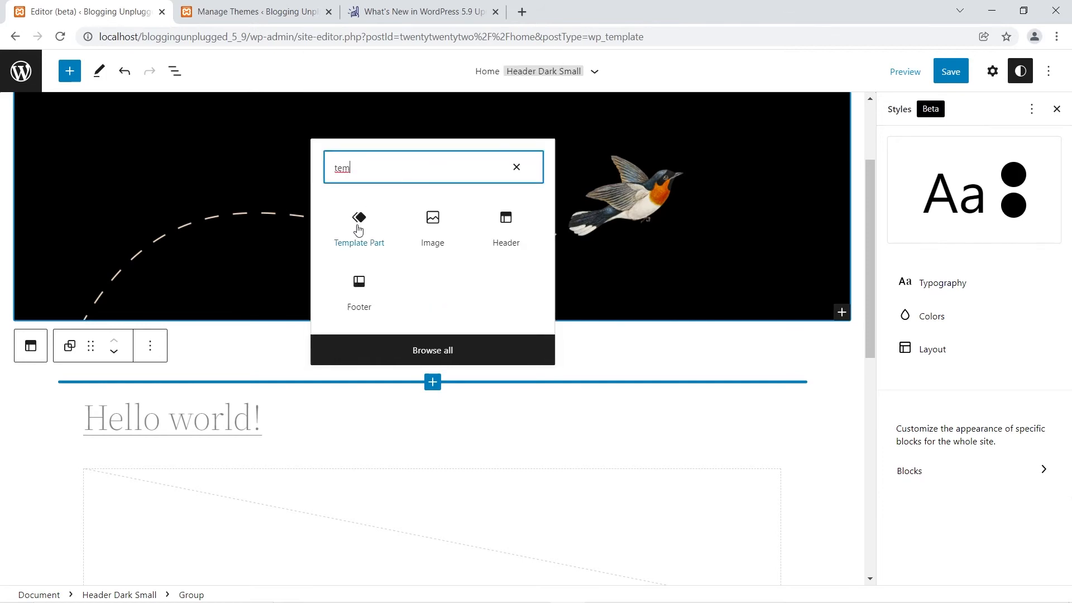
click(358, 226)
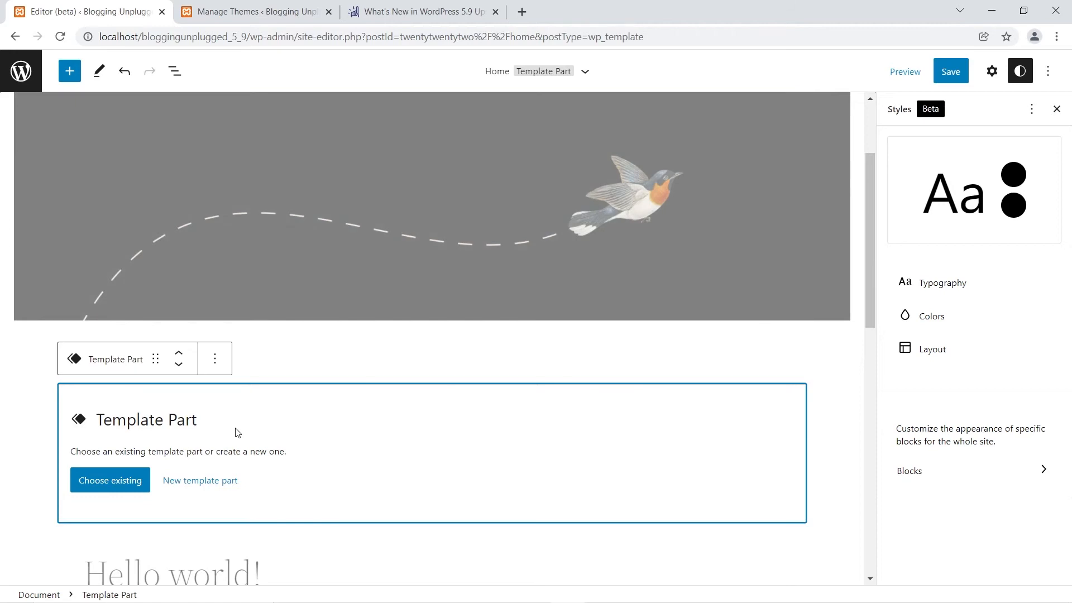
click(127, 484)
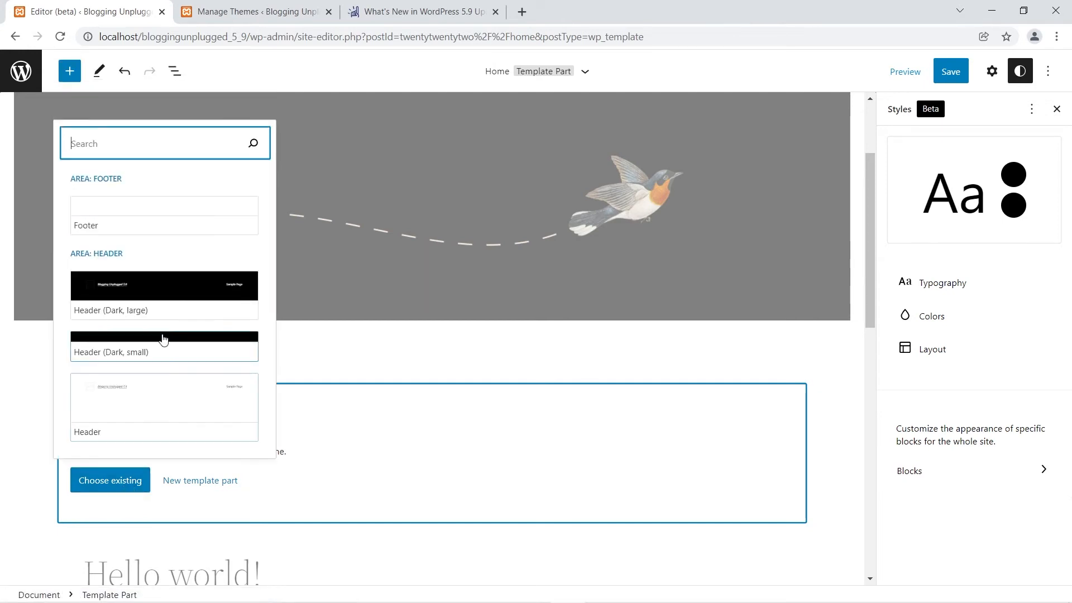
click(131, 350)
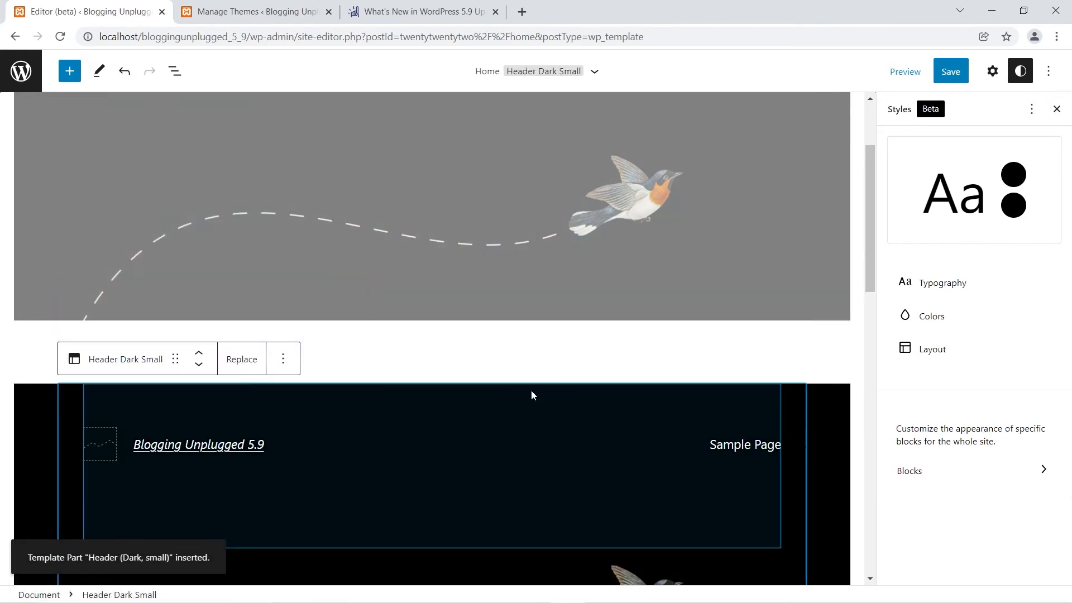
Return to the site editor, insert a Navigation block between the header menu and the bird image, and list the existing menus it offers
scroll(591, 386, down, 1)
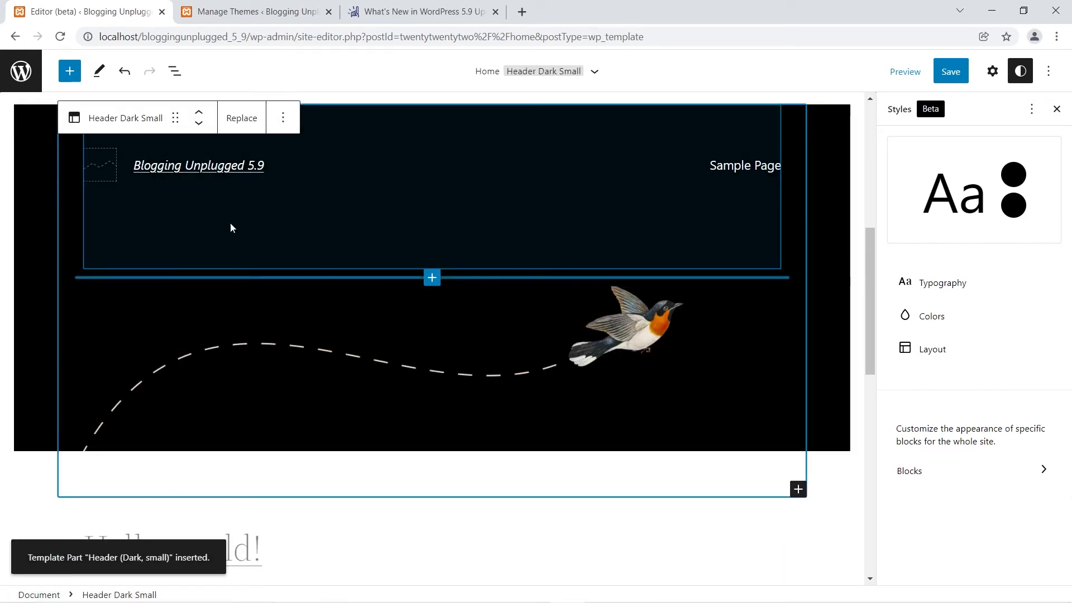
scroll(232, 228, up, 5)
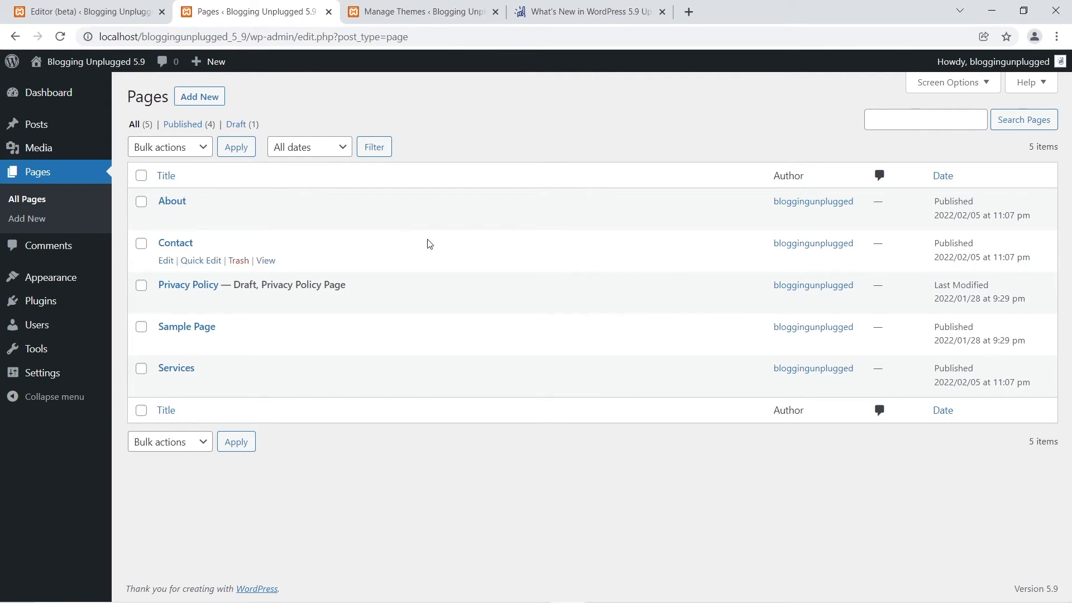
click(82, 11)
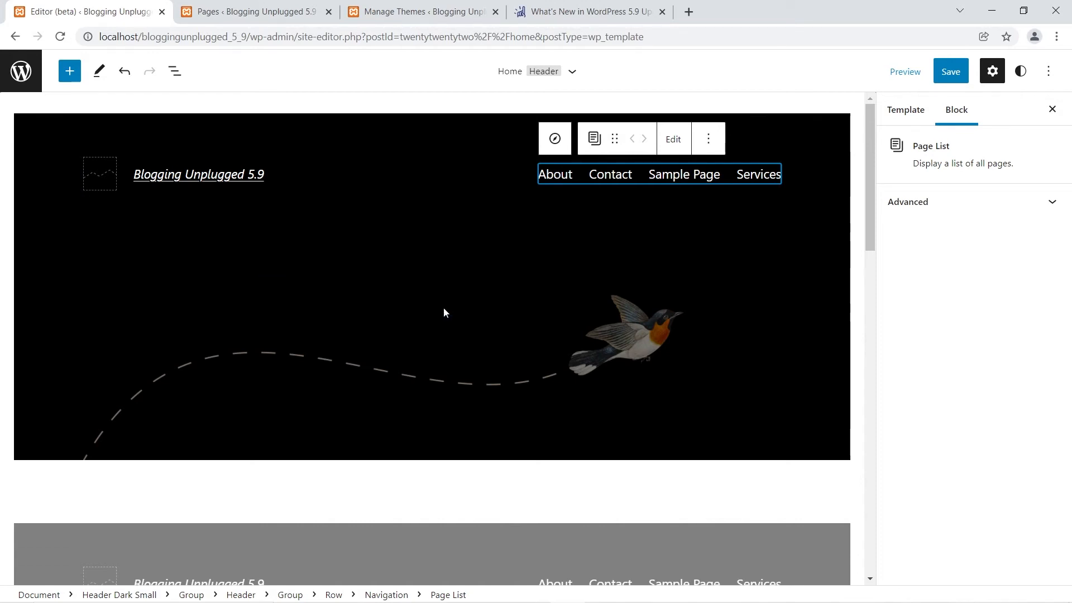
click(432, 287)
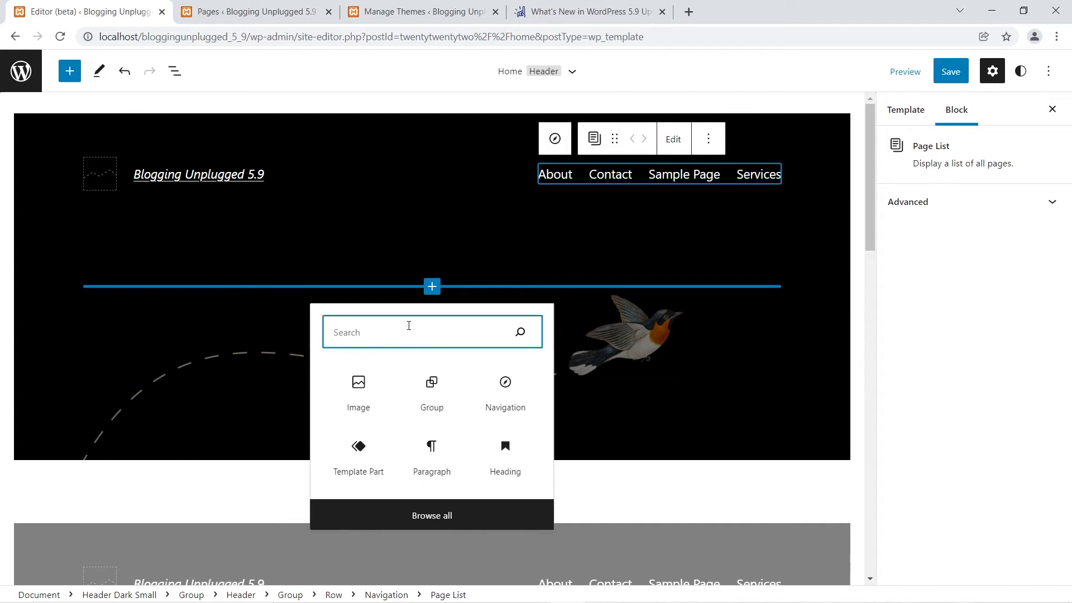
click(502, 399)
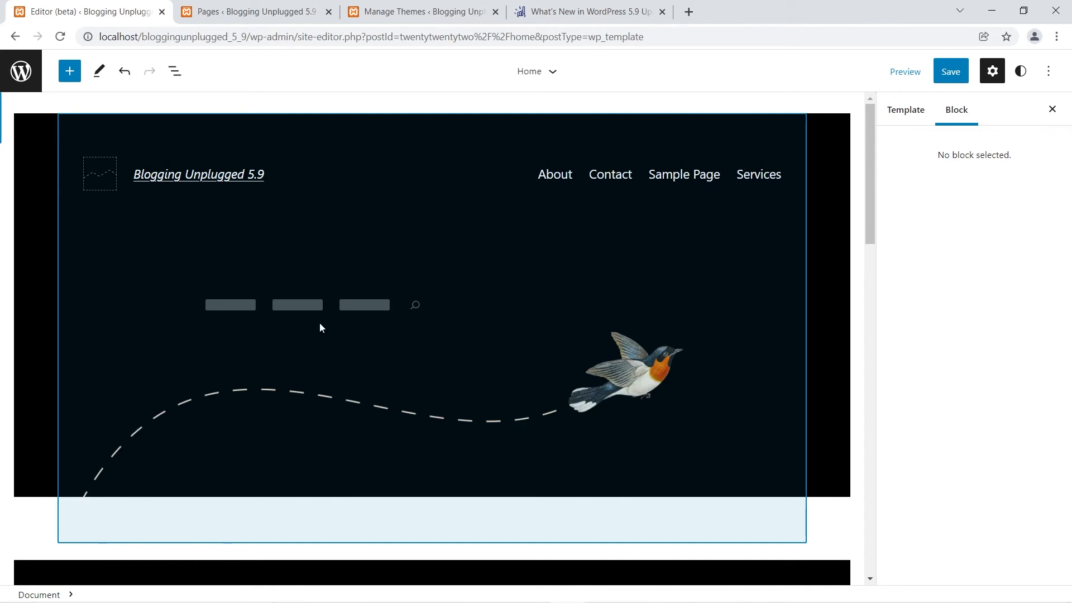
click(310, 309)
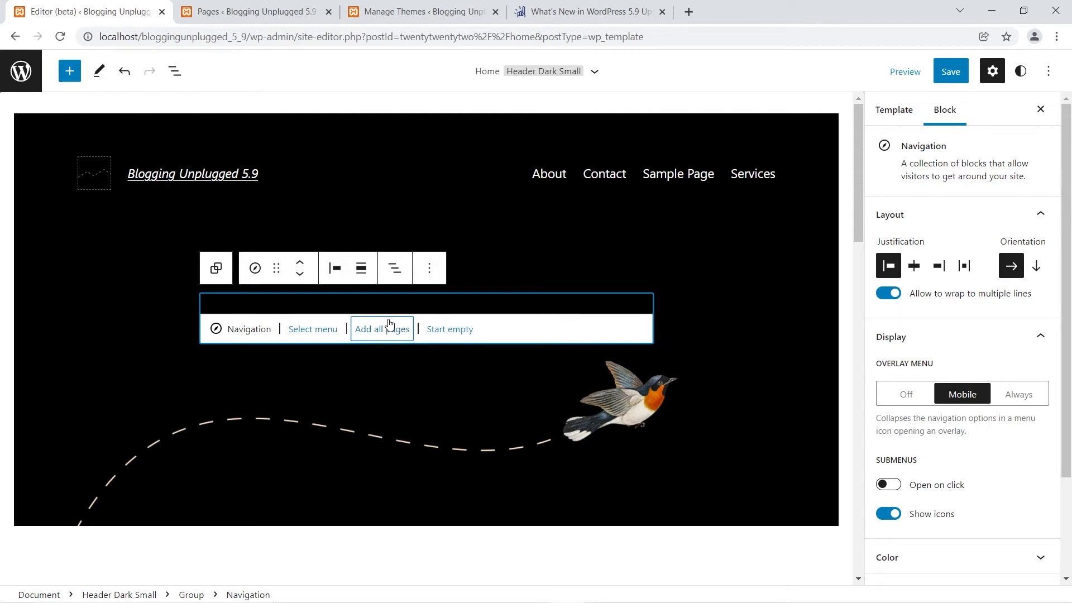
click(327, 332)
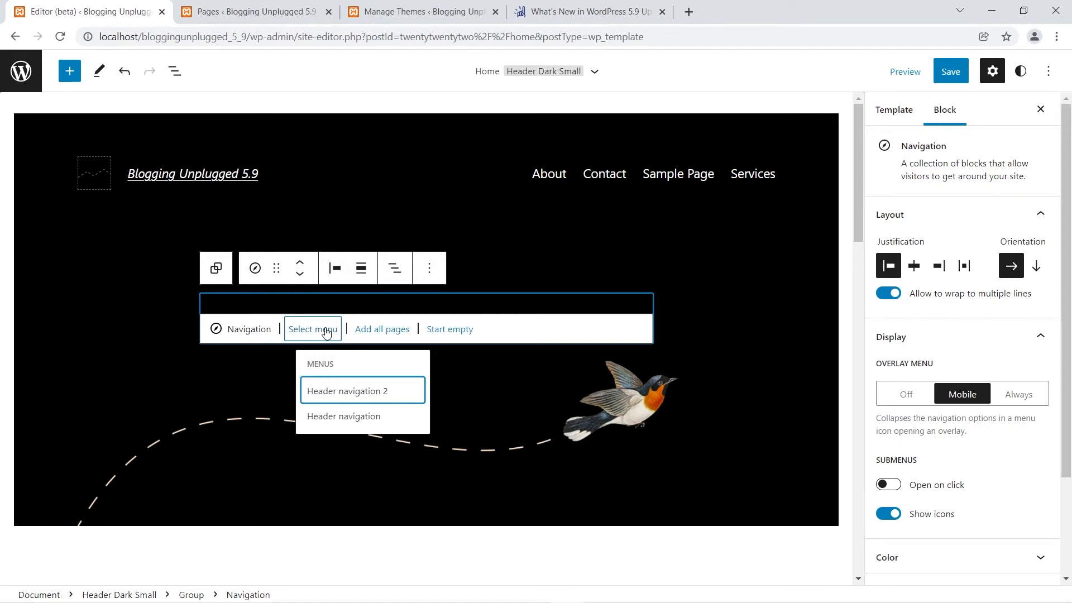
Add an empty custom link after Services in the header's existing Navigation block
click(756, 177)
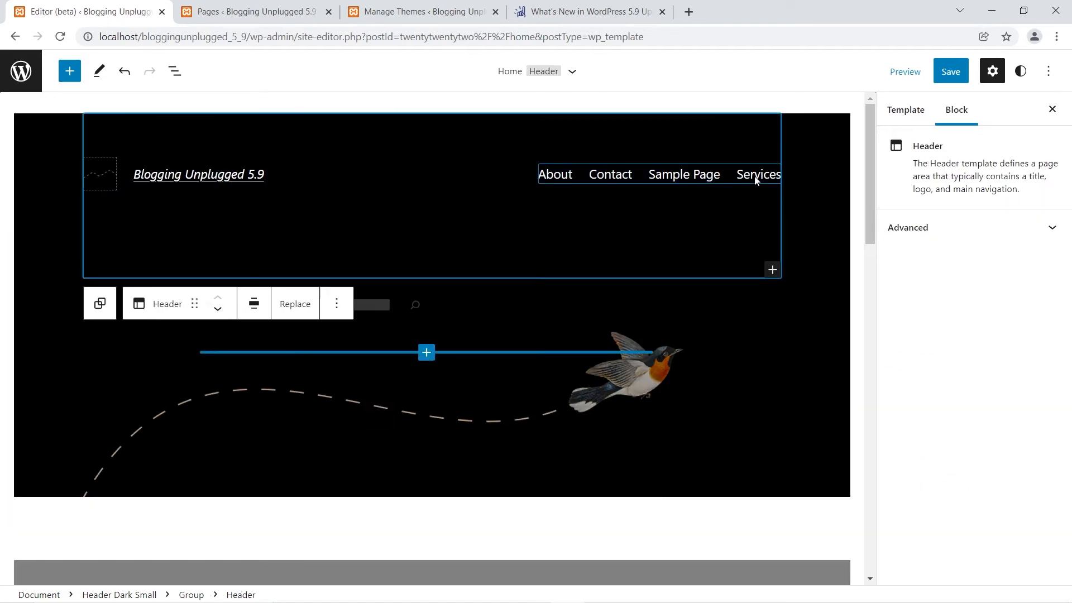
click(757, 177)
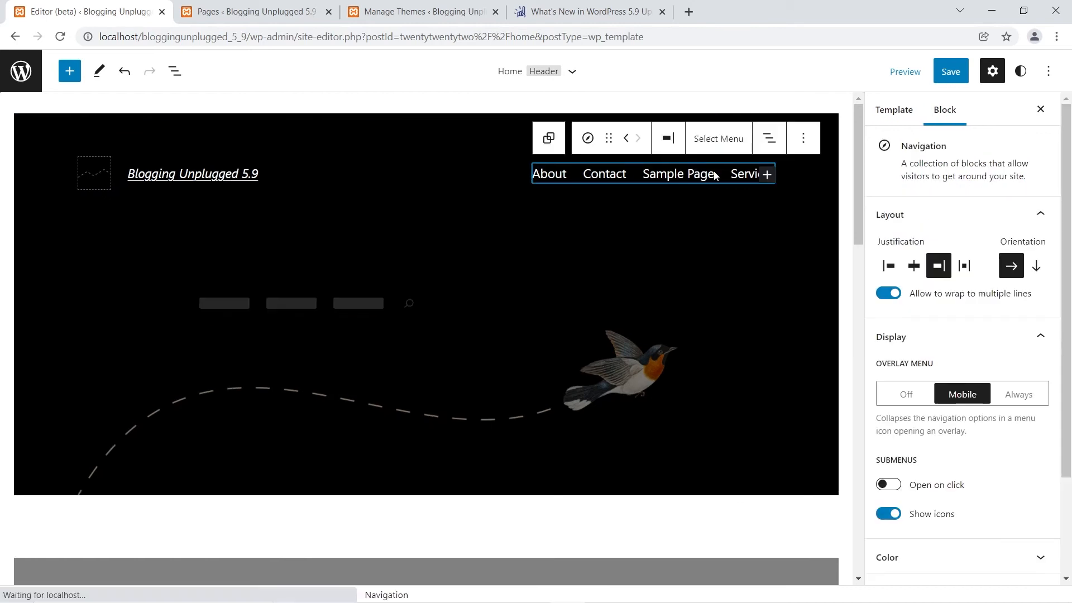
click(766, 175)
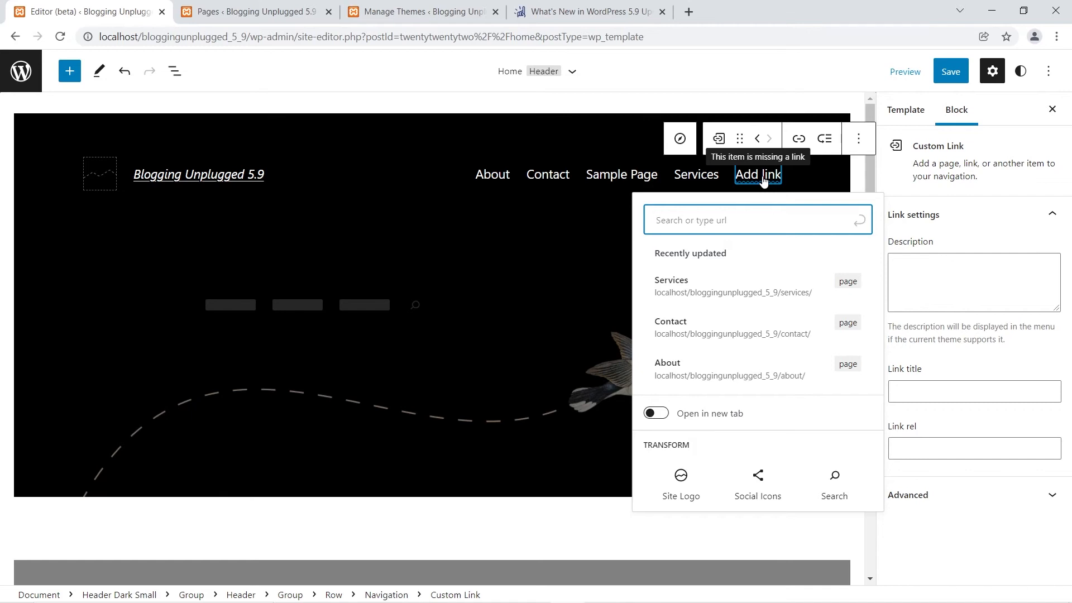
click(863, 222)
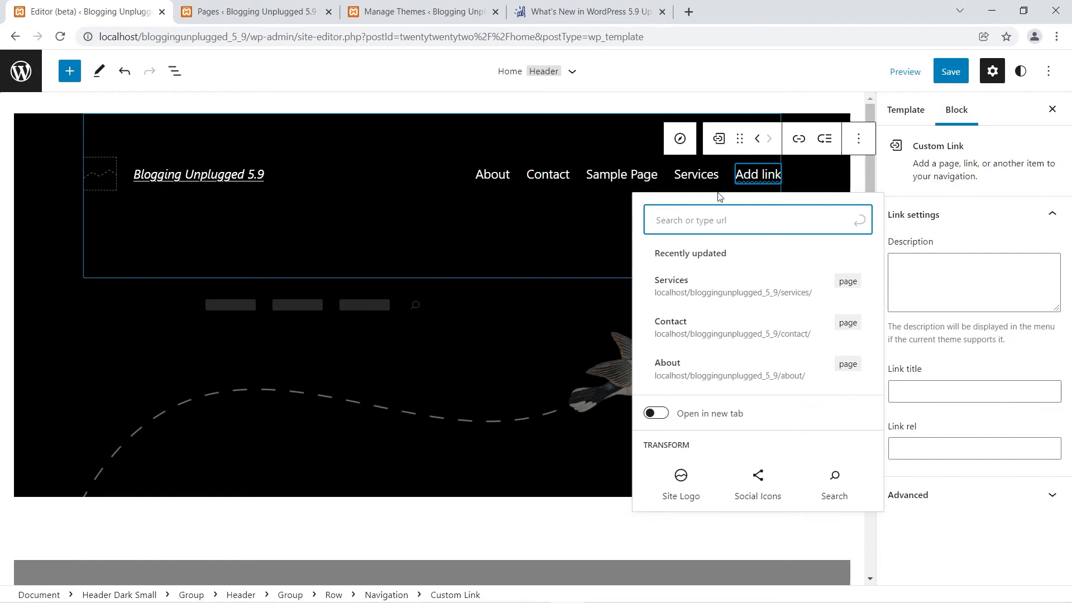
click(771, 186)
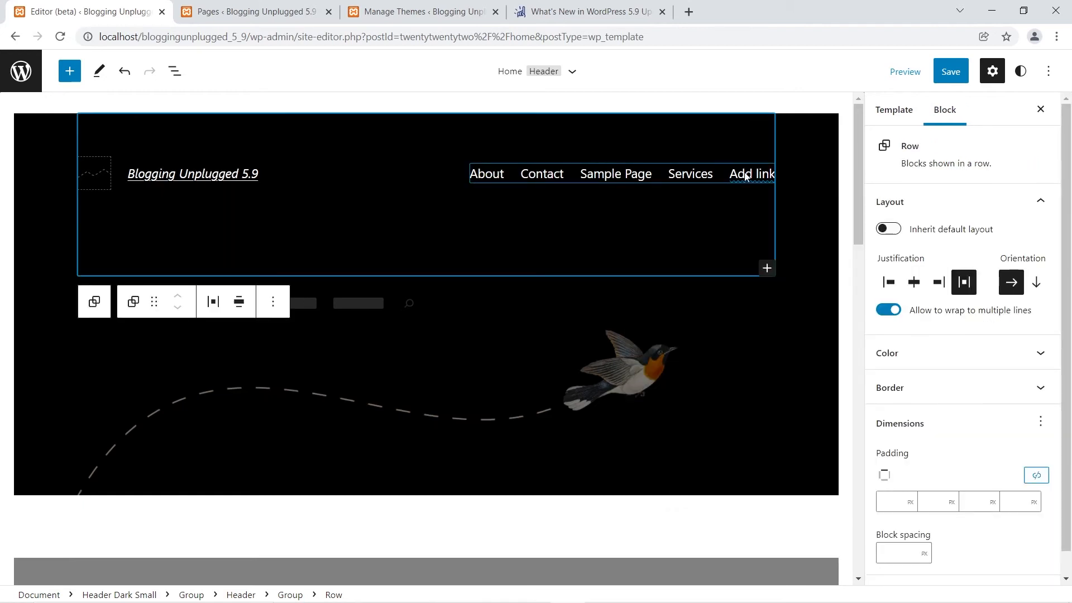
Convert the Page List in the header's navigation into individual page links
click(746, 177)
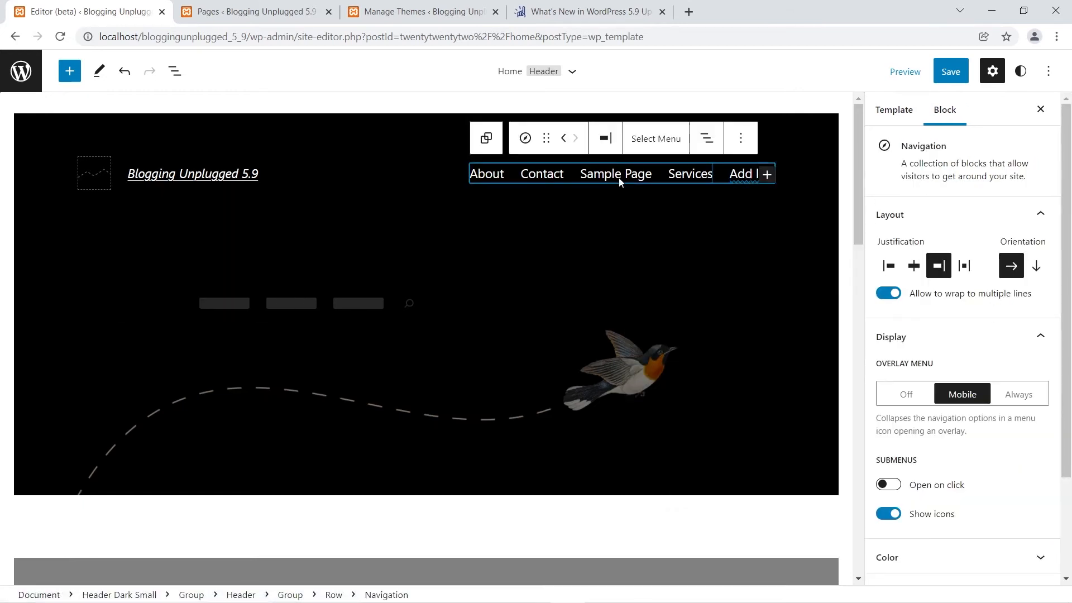
click(651, 176)
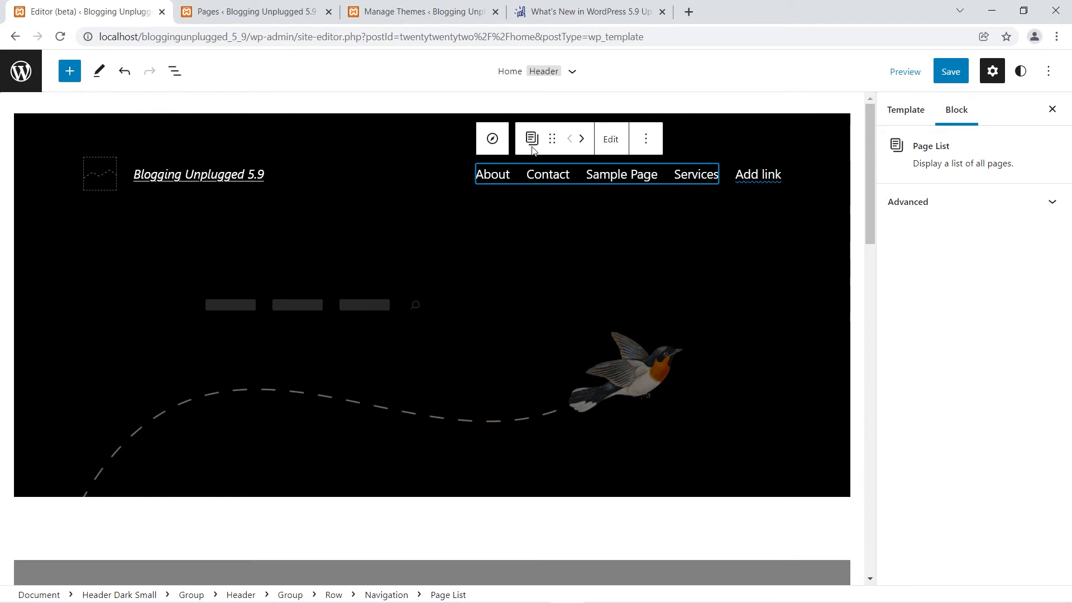
click(610, 144)
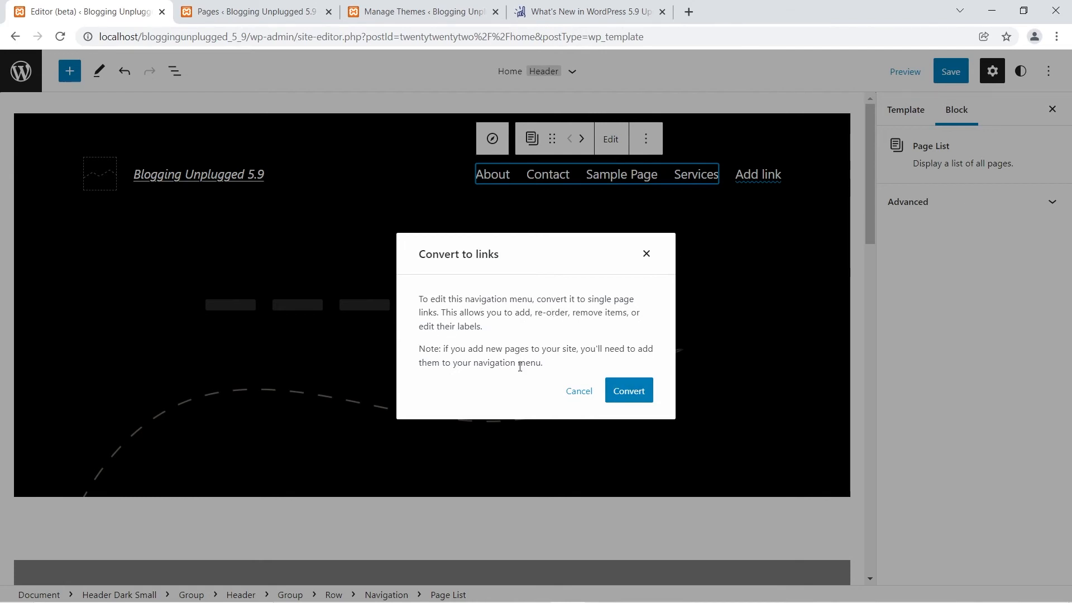
click(636, 393)
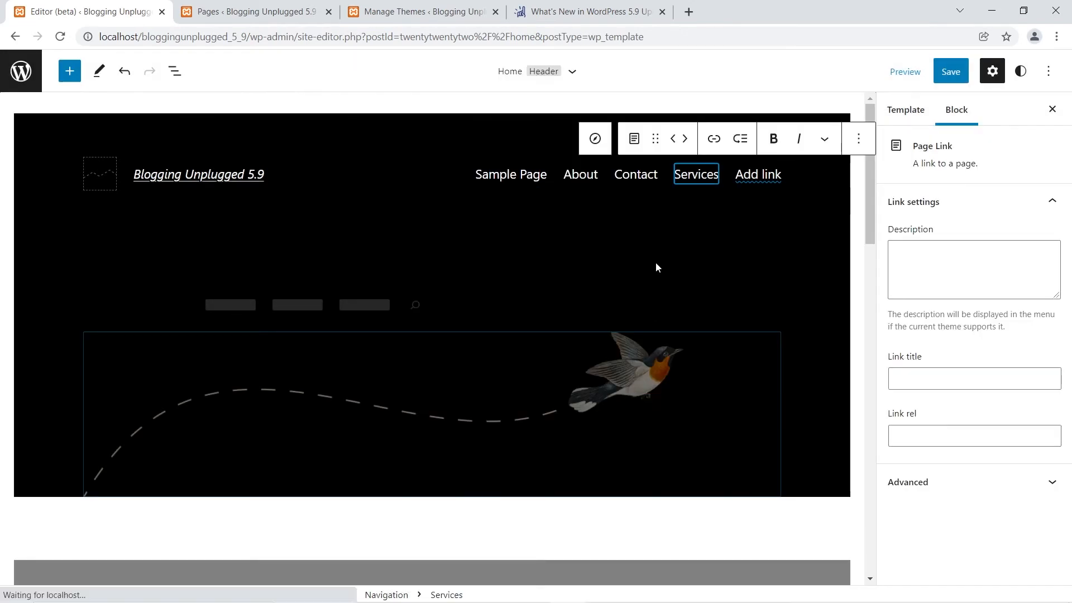
Move the Services link two places earlier, ahead of About and Contact, and relabel it "Services 1"
click(672, 139)
click(672, 139)
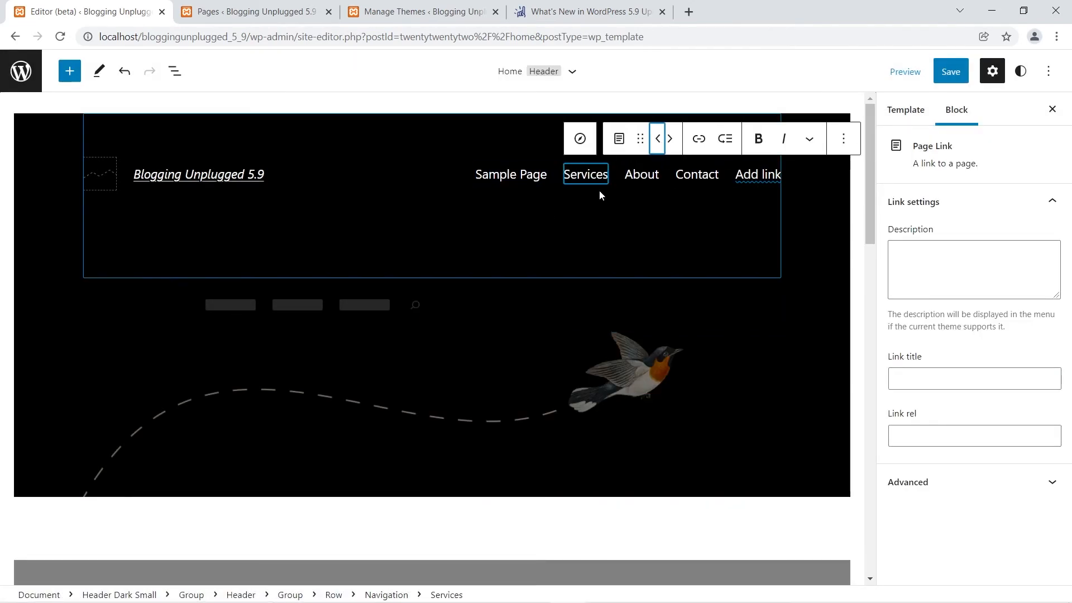
click(587, 173)
double_click(587, 173)
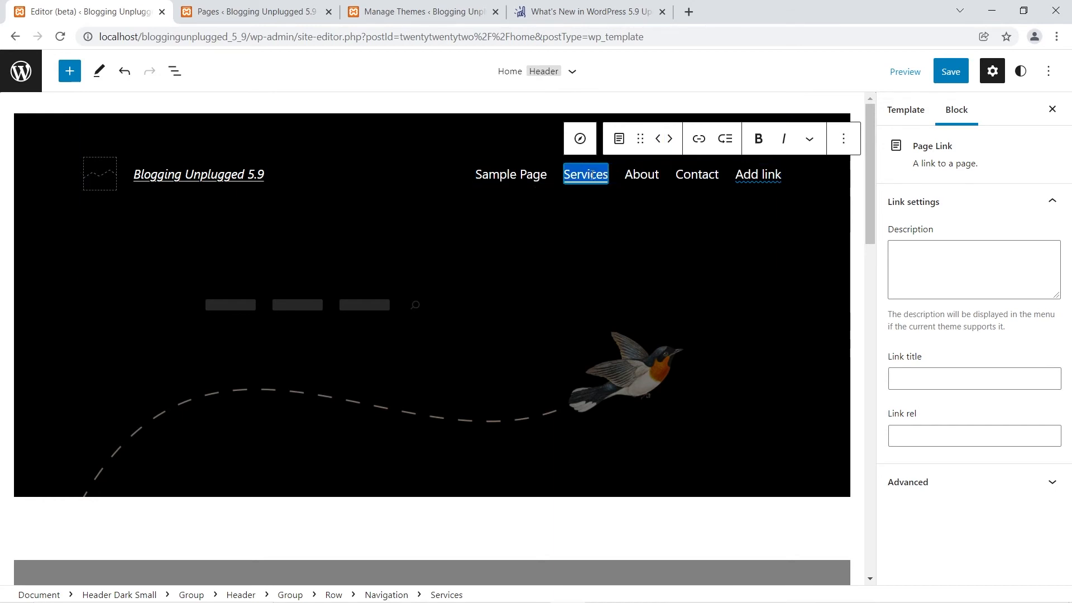
text(Service)
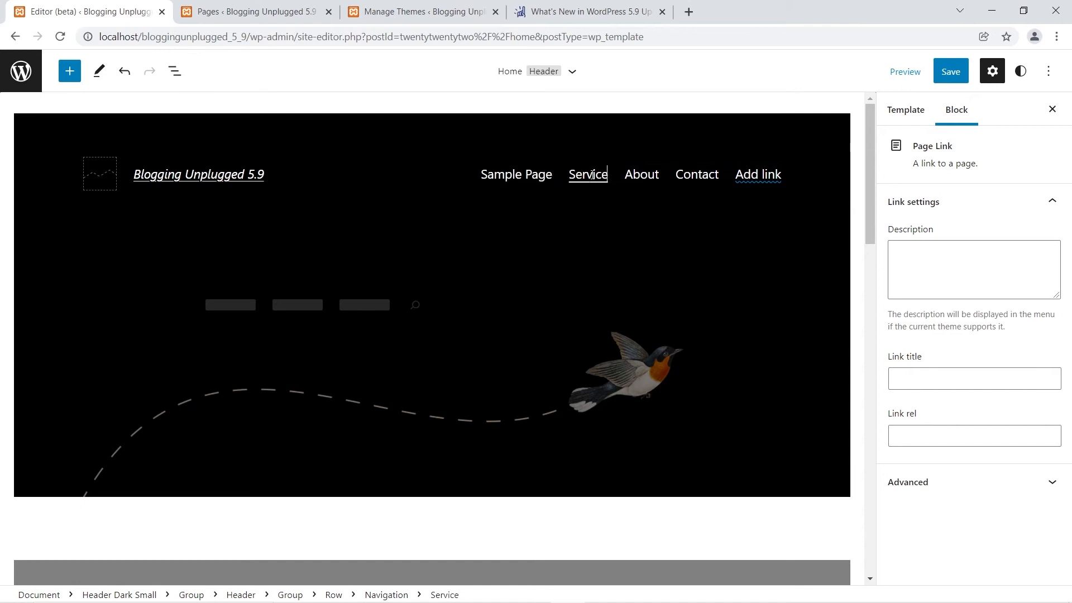
text(s 1)
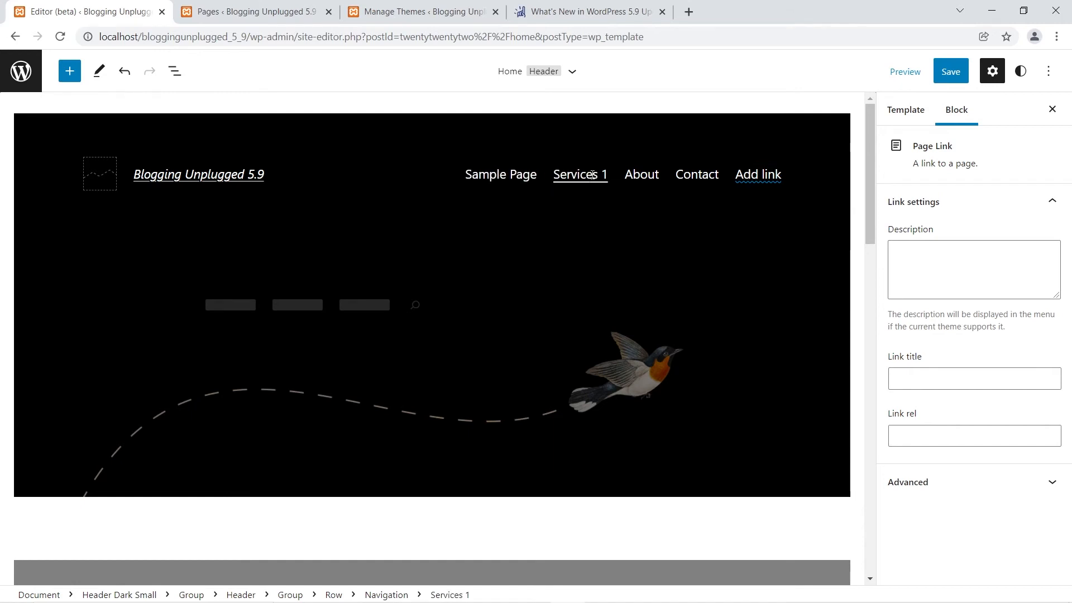
Relabel the About link in the header navigation as "Company"
double_click(641, 176)
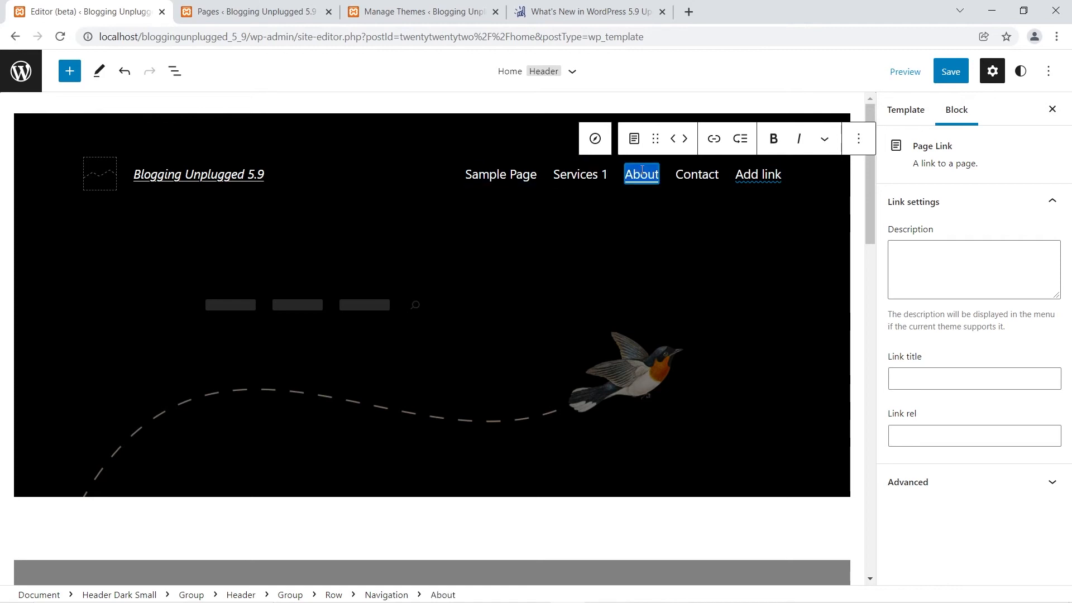
text(Company)
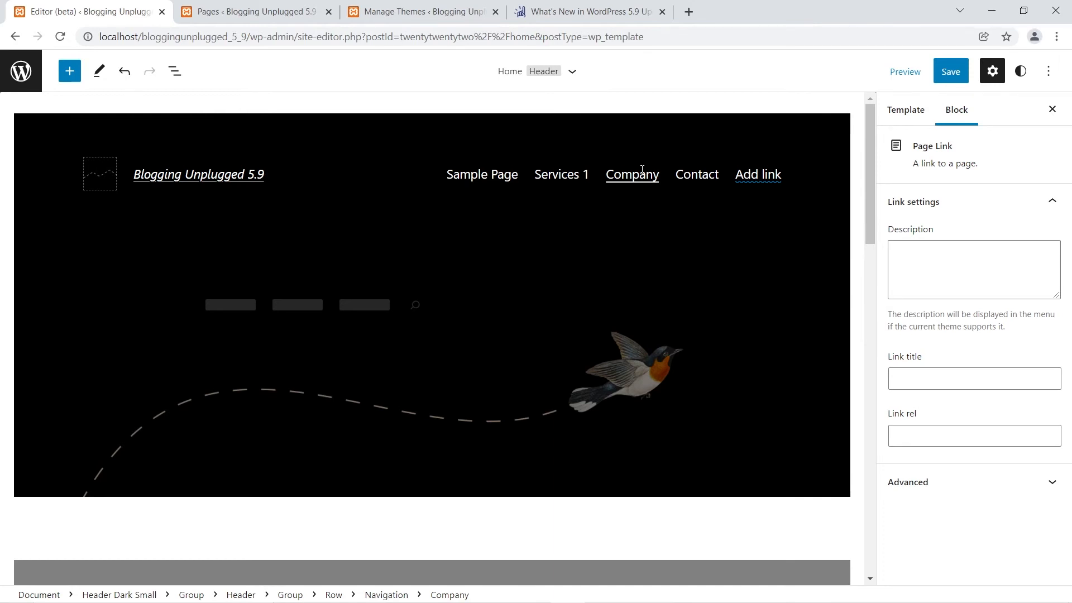
click(627, 174)
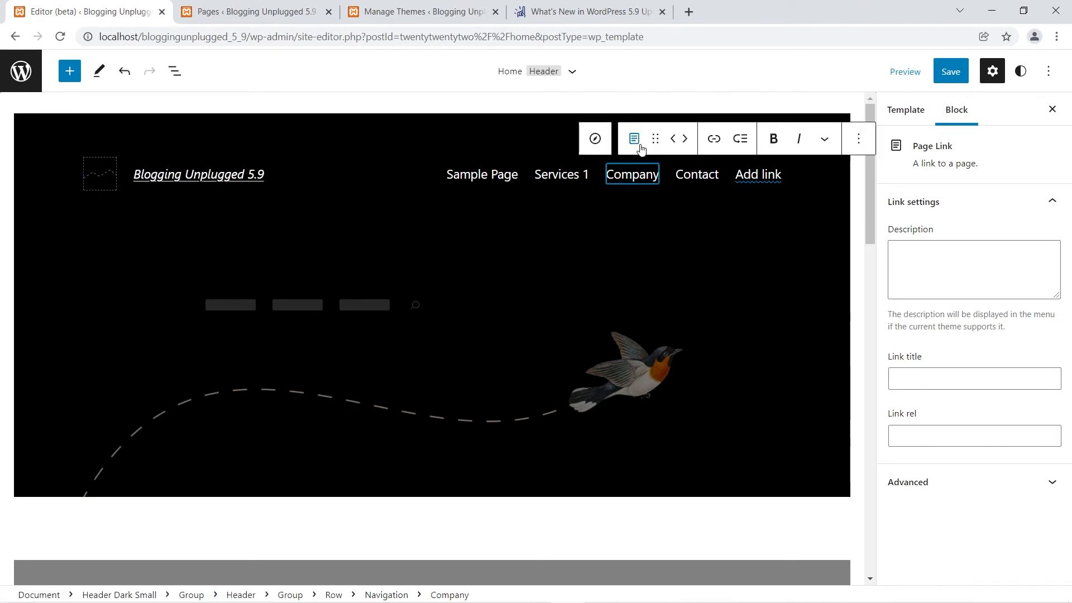
Select the whole header Navigation block and examine its display, typography and Advanced settings, including the menu name
click(596, 138)
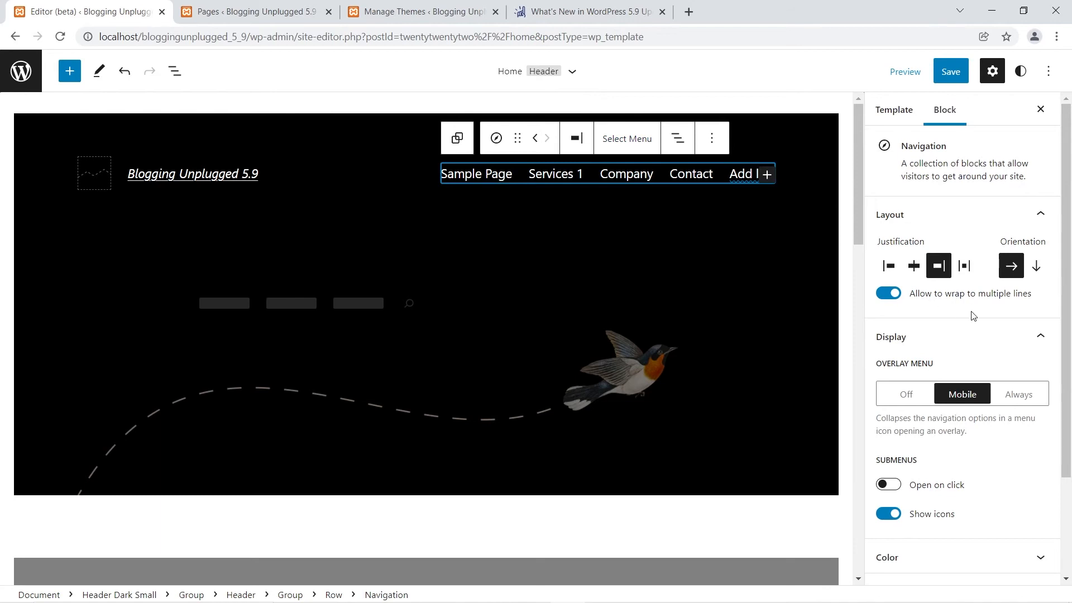
scroll(972, 315, down, 3)
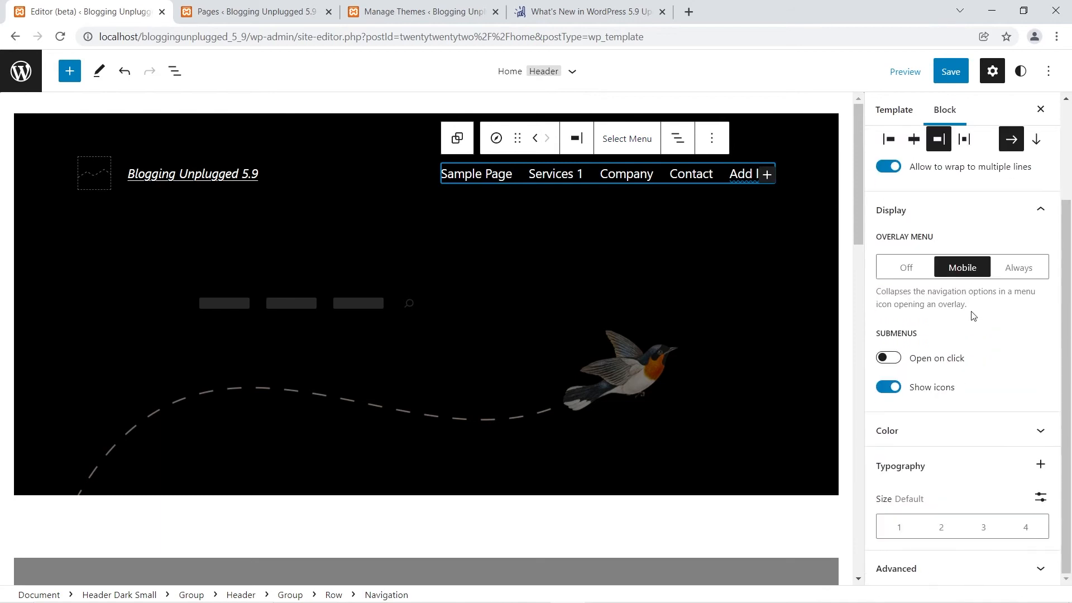
click(911, 580)
scroll(949, 398, down, 4)
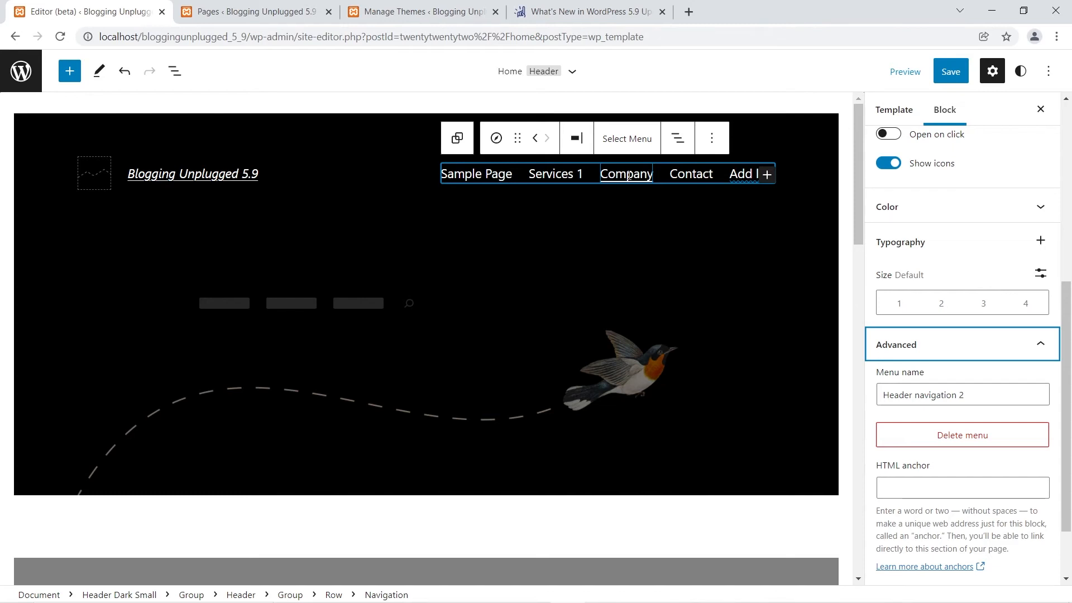
Open the Manage menus page from the Navigation block's menu choices in a new browser tab and switch to it
click(620, 147)
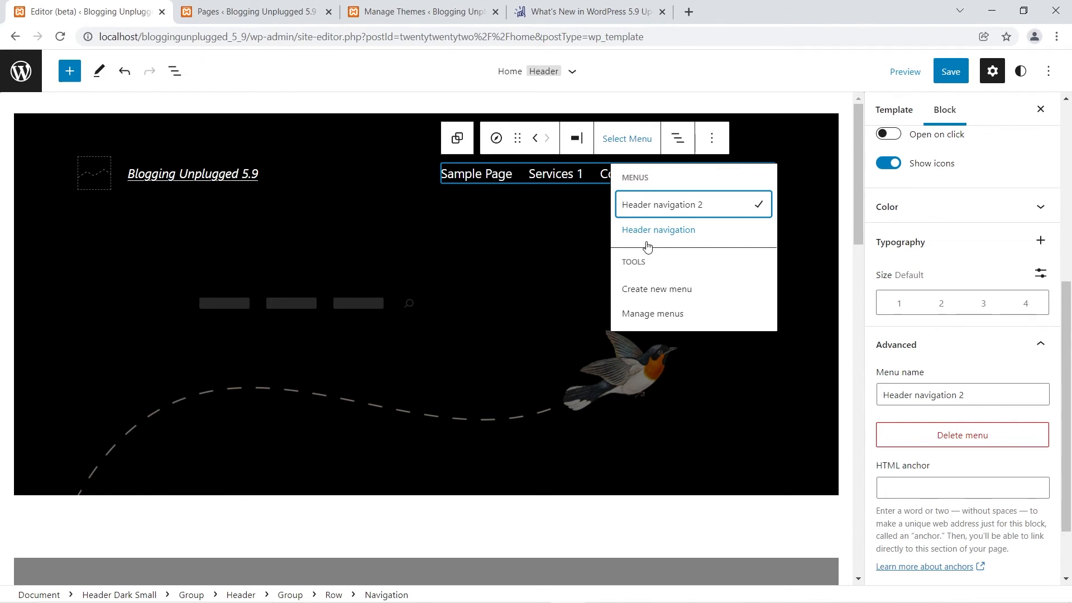
right_click(641, 319)
click(664, 322)
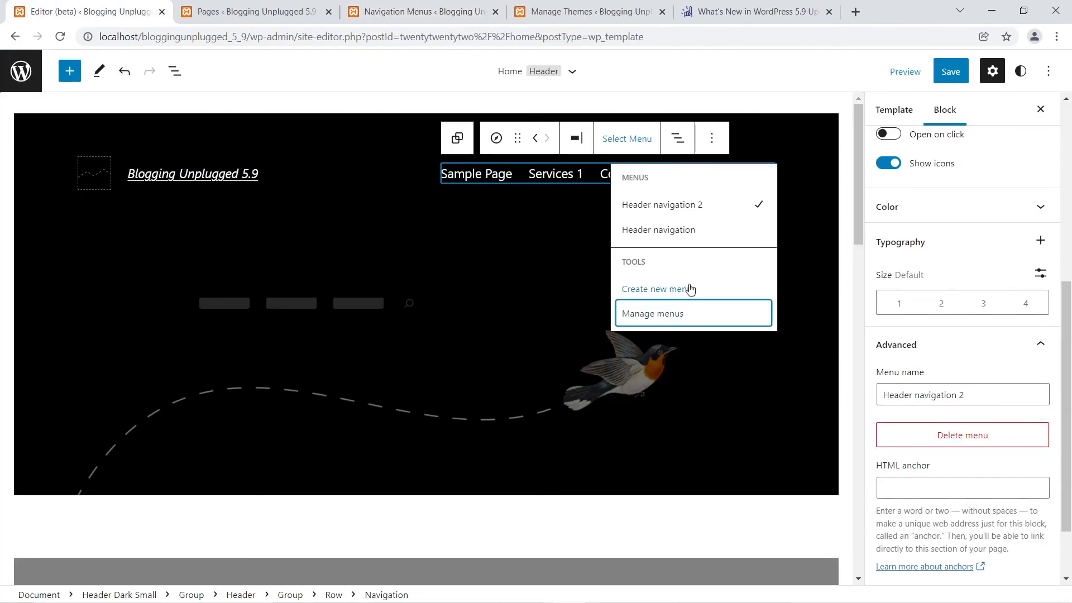
click(407, 10)
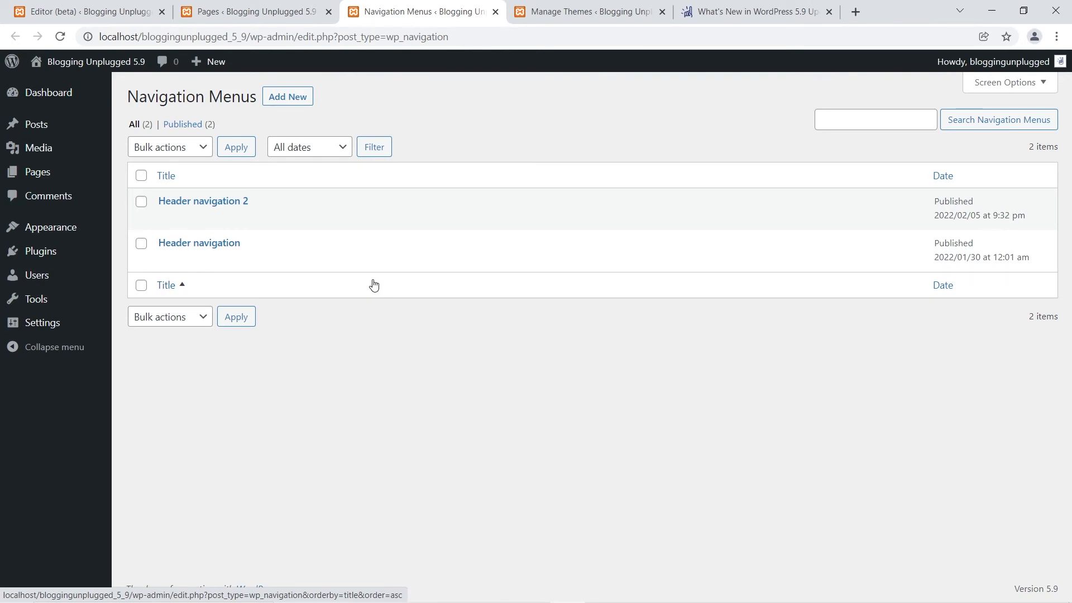
Open the "Header navigation 2" menu for editing to view its options, then return to the Navigation Menus list
mouse_move(162, 214)
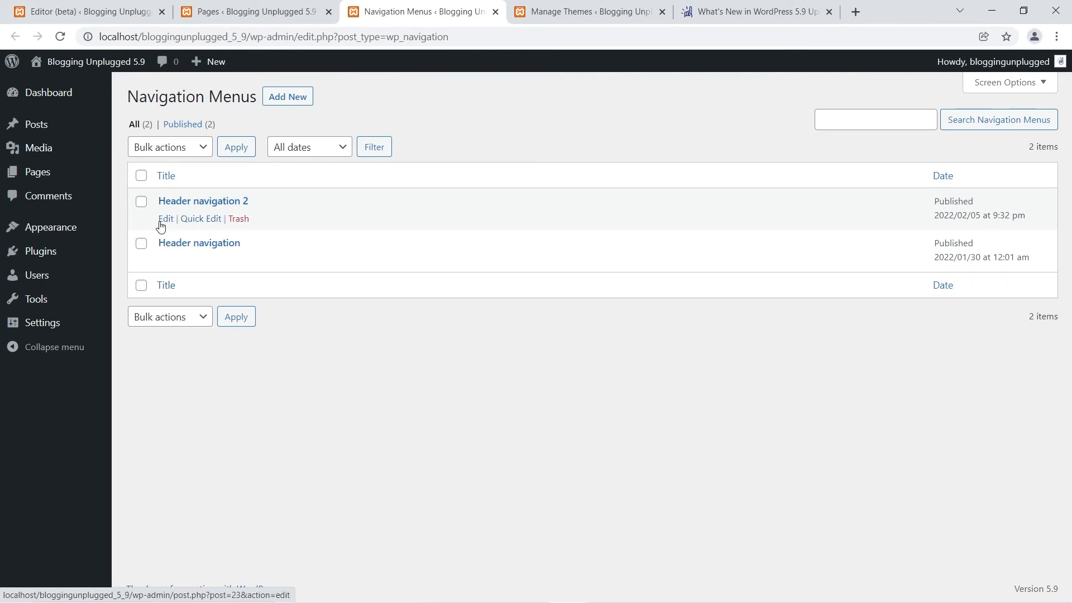
click(166, 219)
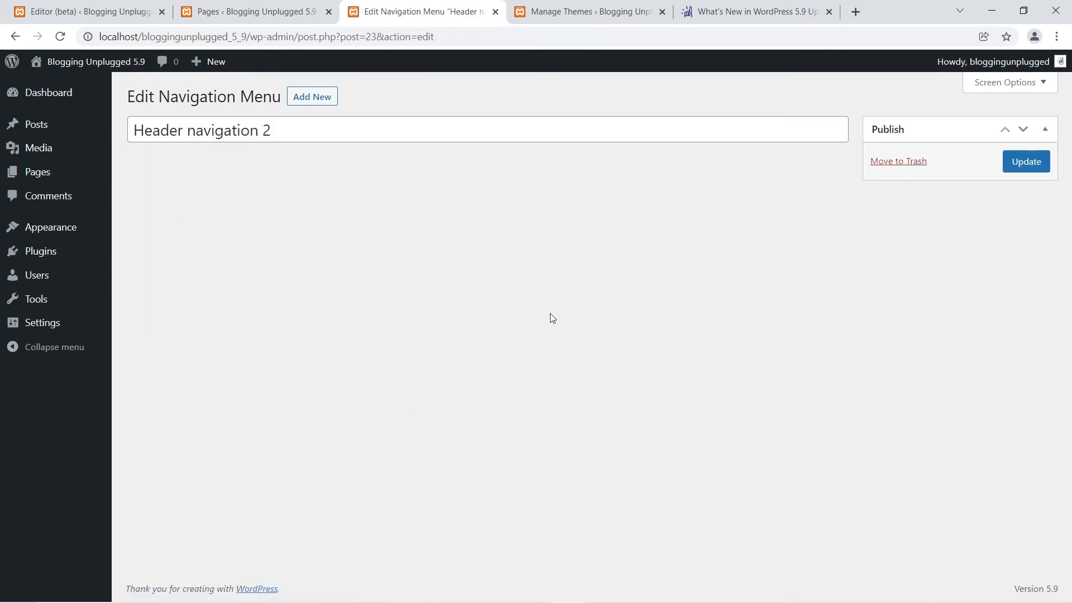
click(16, 36)
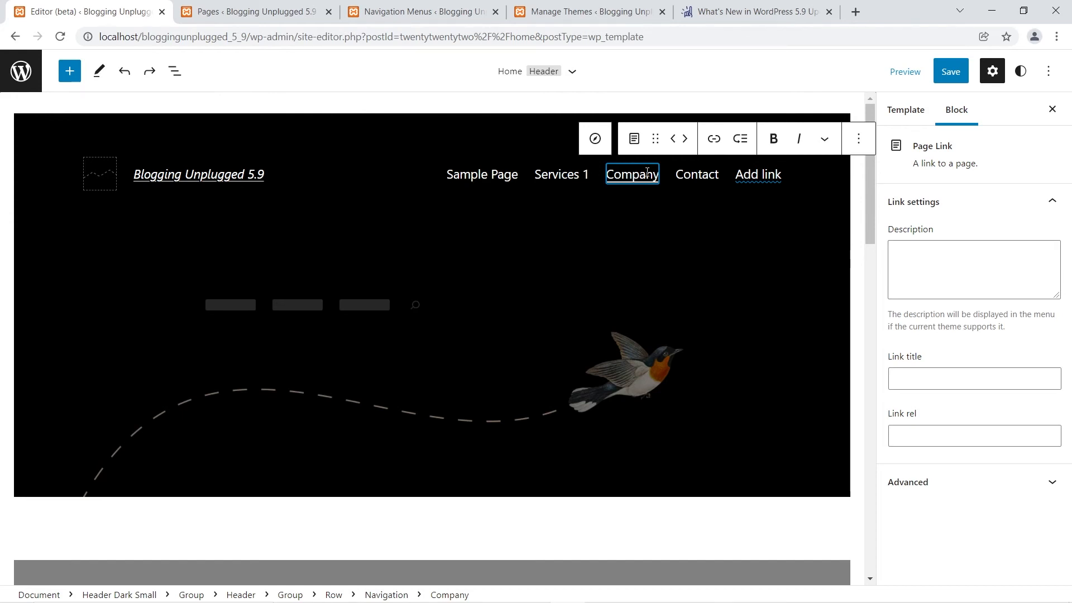
Add another empty custom link at the end of the header navigation, check its link options, and reselect the whole Navigation block
click(789, 172)
click(512, 175)
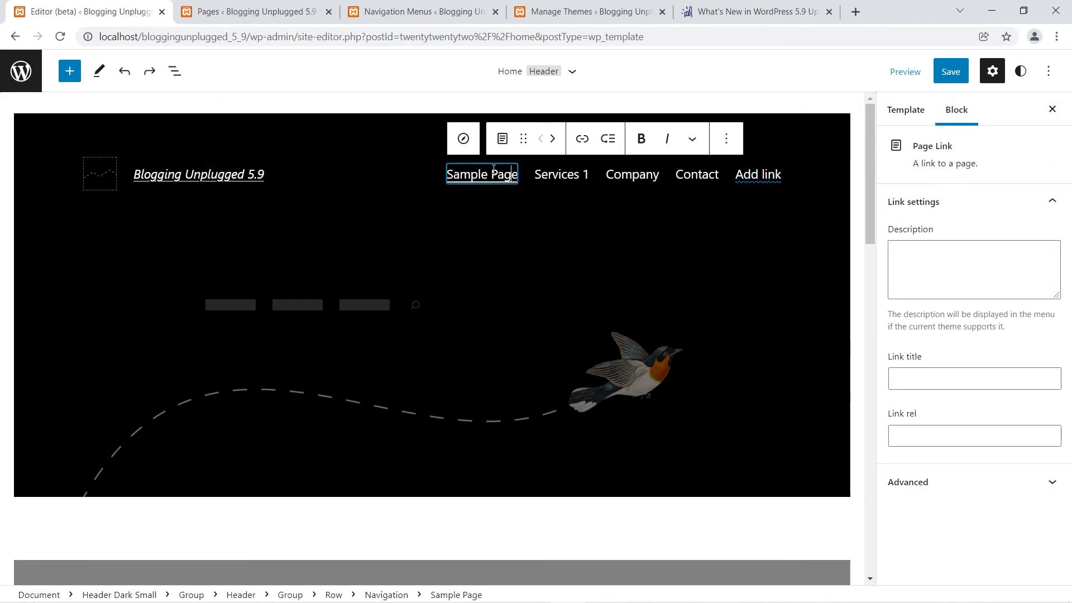
click(462, 138)
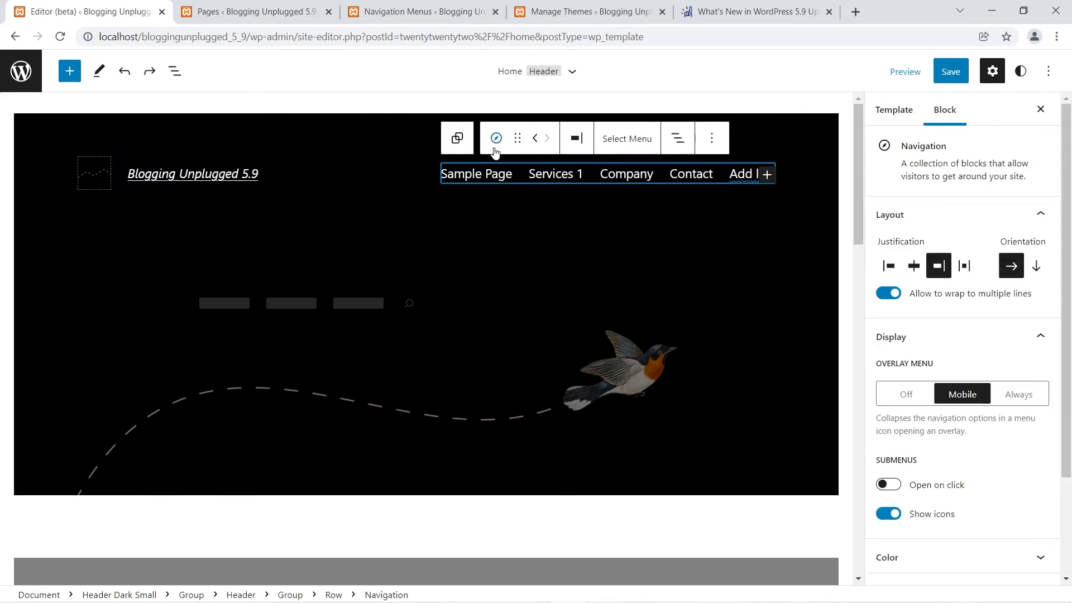
click(764, 175)
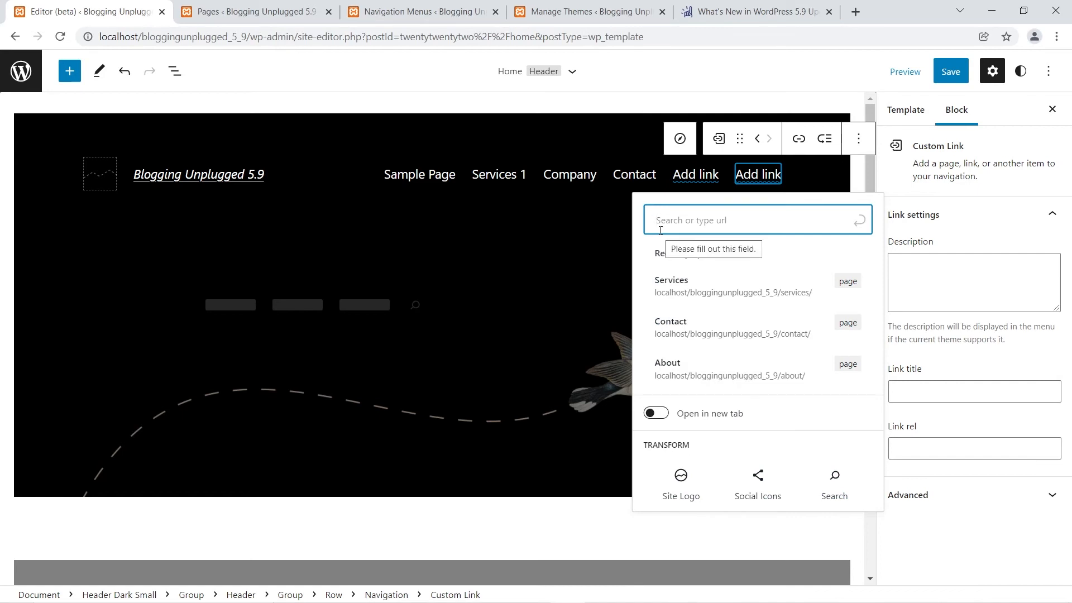
click(694, 176)
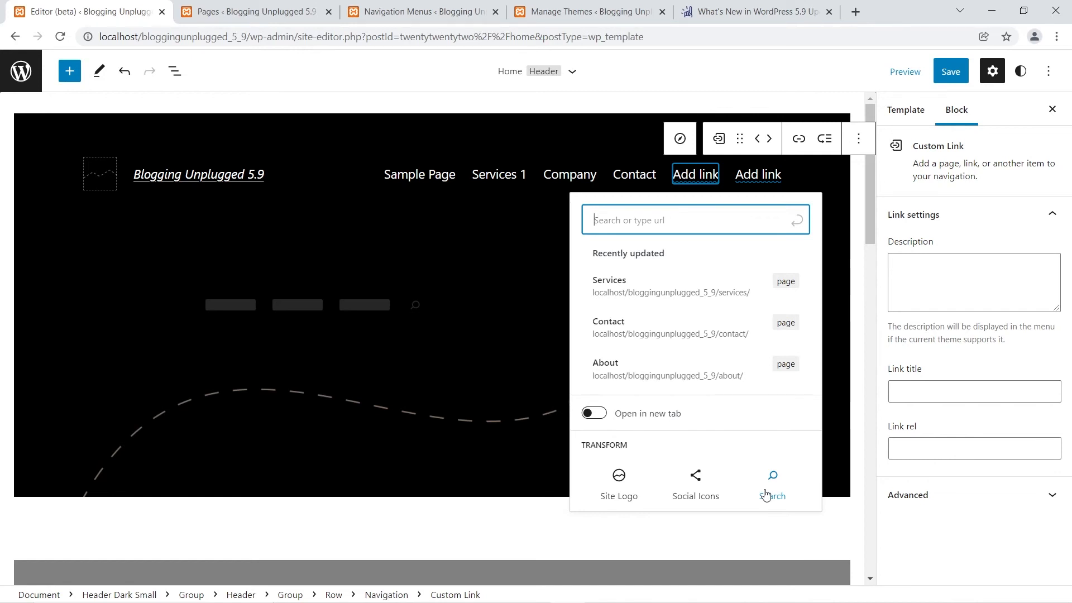
click(679, 139)
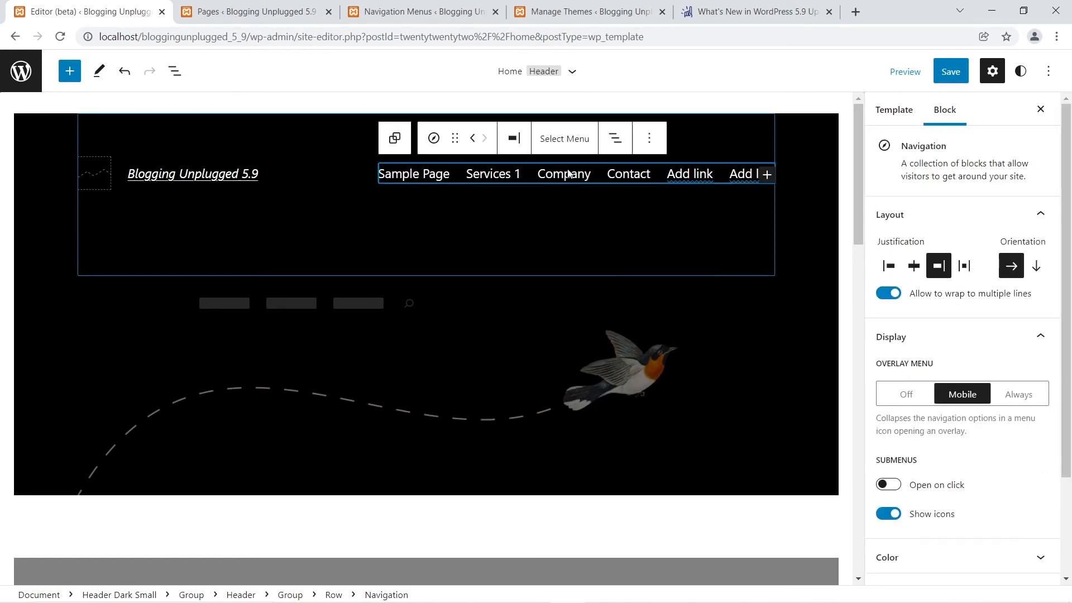
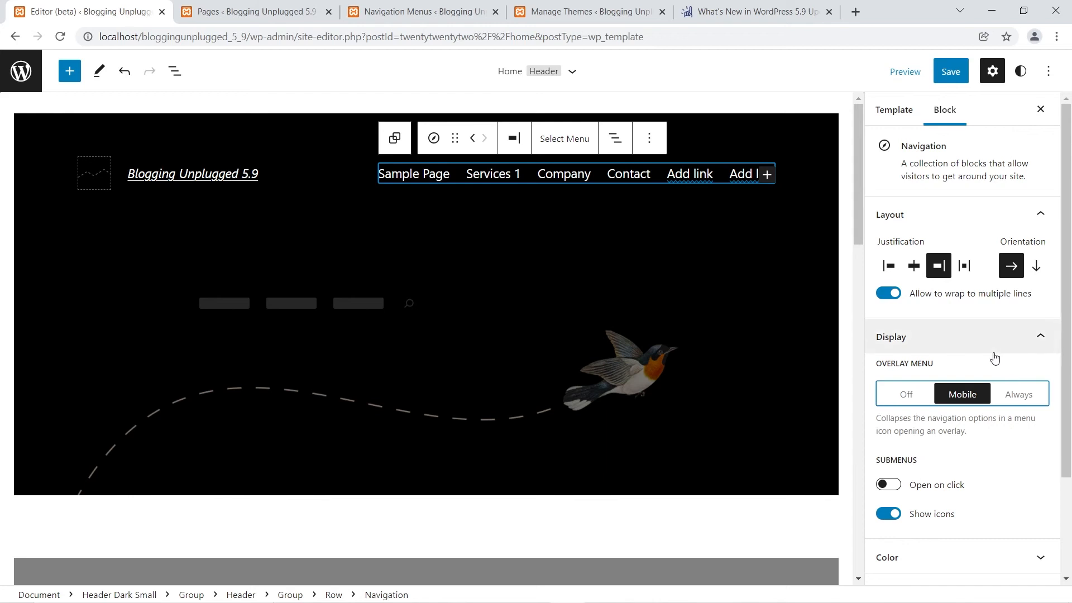
Preview the header navigation at Tablet and Mobile sizes and return to the Desktop preview
click(906, 72)
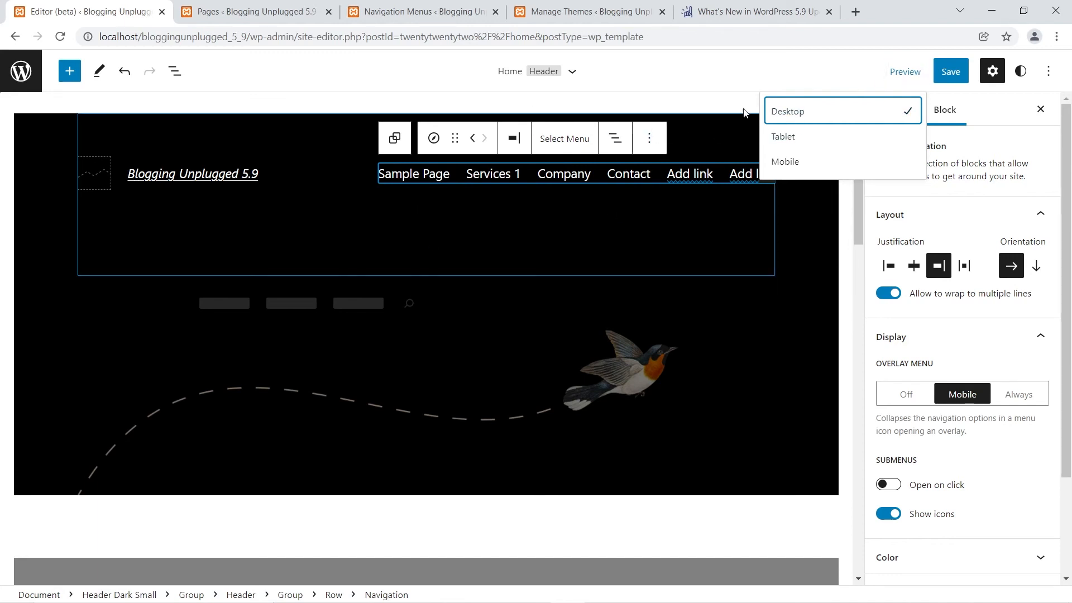
click(794, 138)
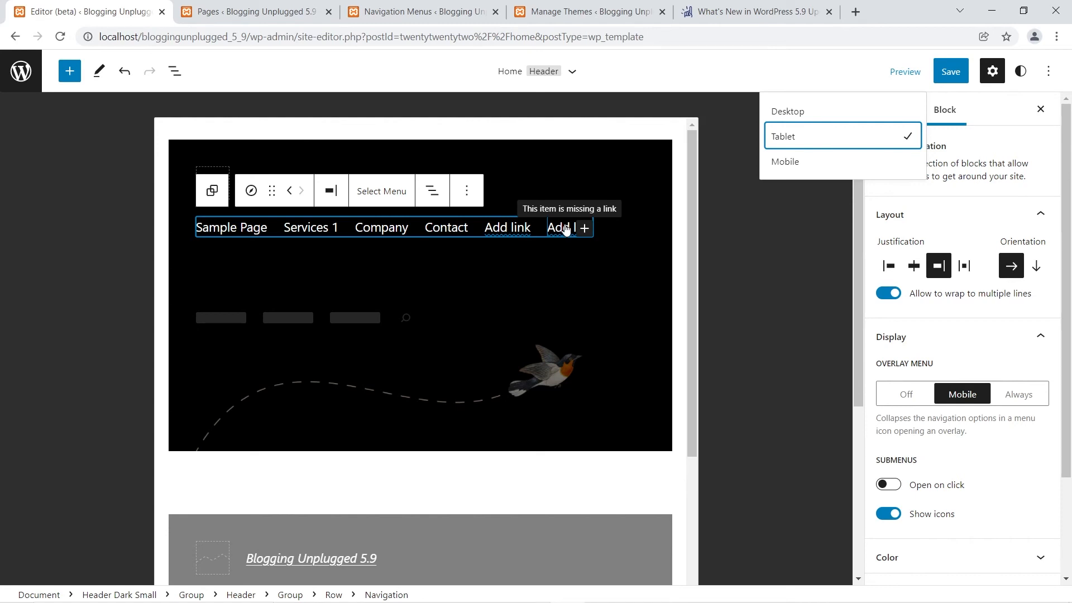
click(804, 164)
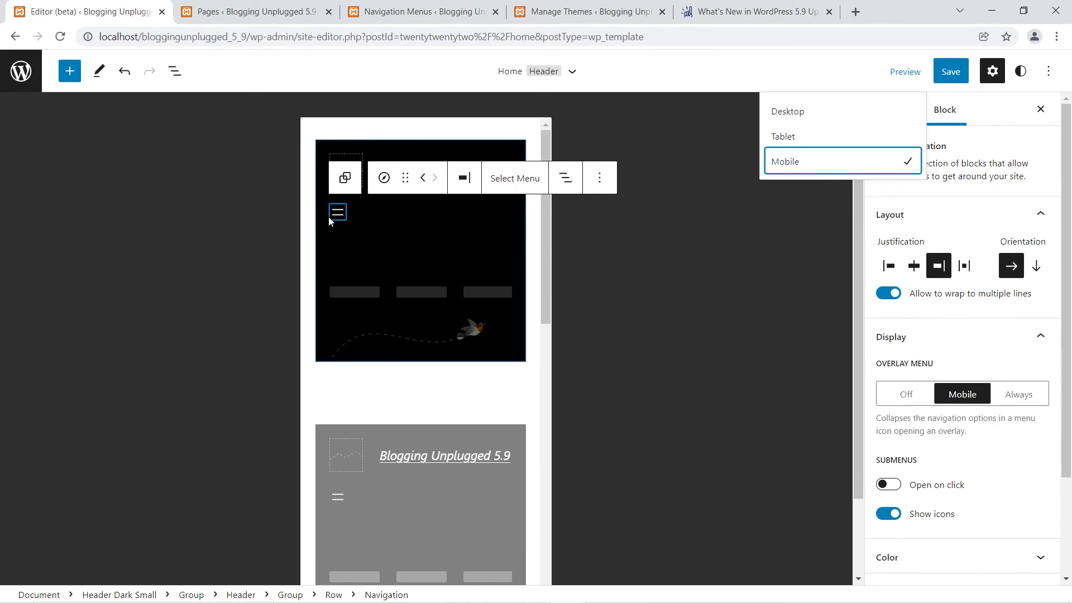
click(788, 111)
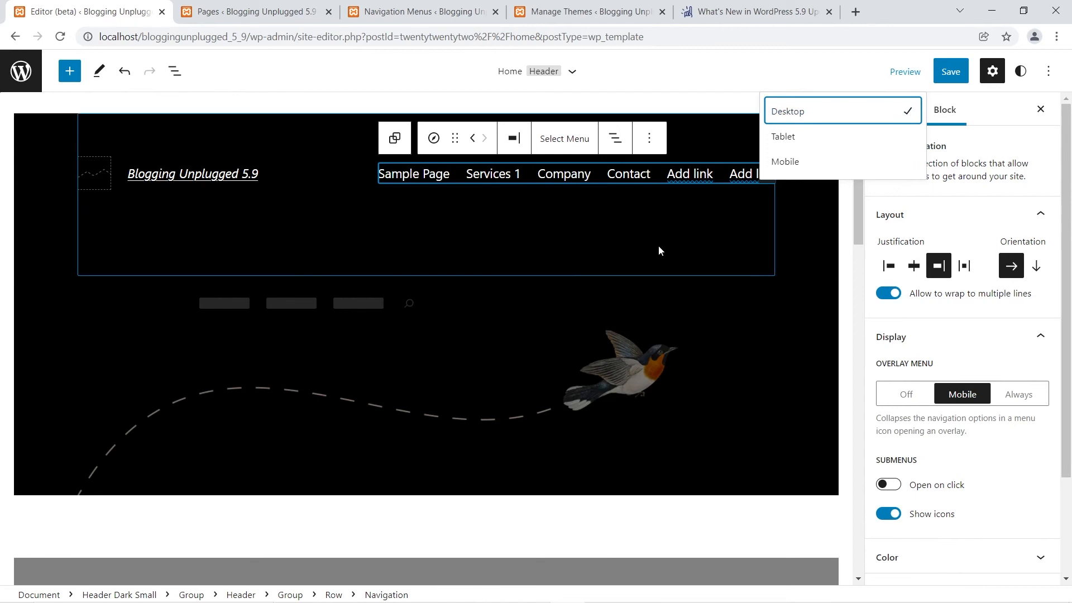
Try the Navigation block's overlay menu set to Off, check it in the Mobile preview, and return to Desktop
click(907, 395)
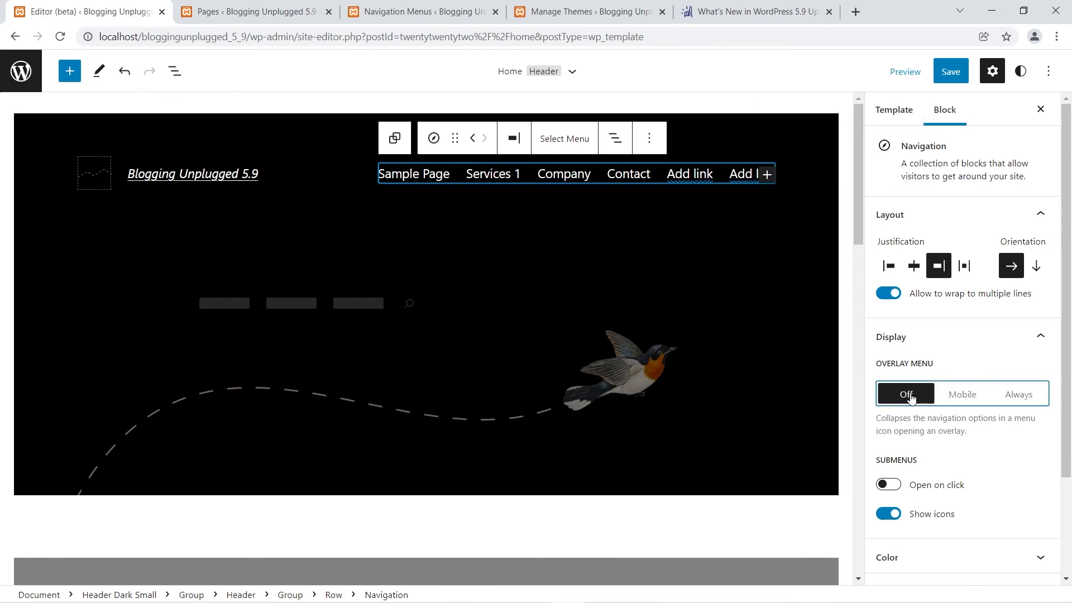
click(904, 71)
click(820, 160)
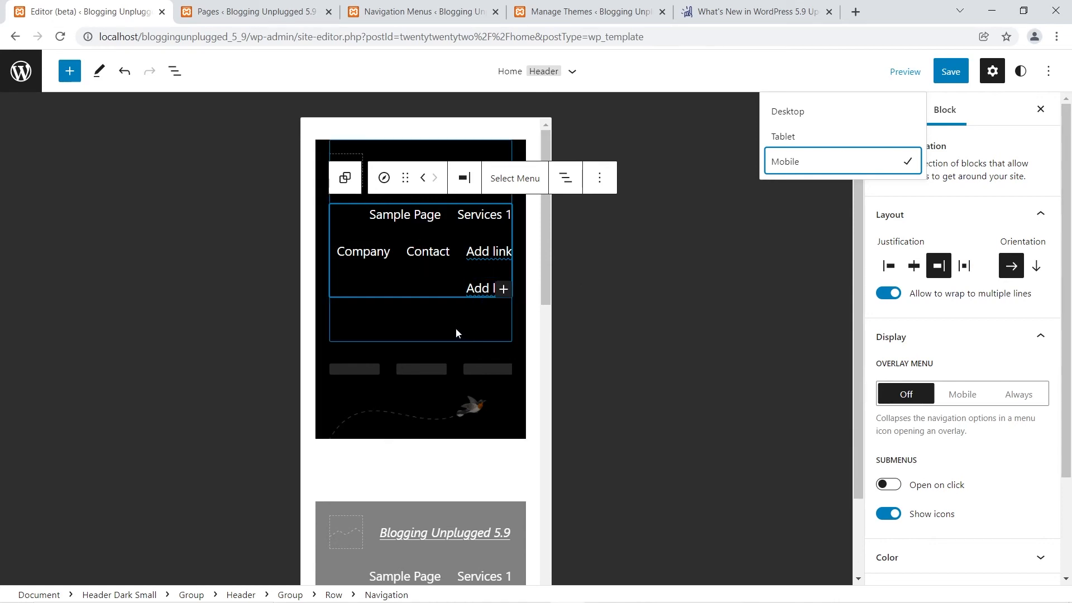
click(796, 111)
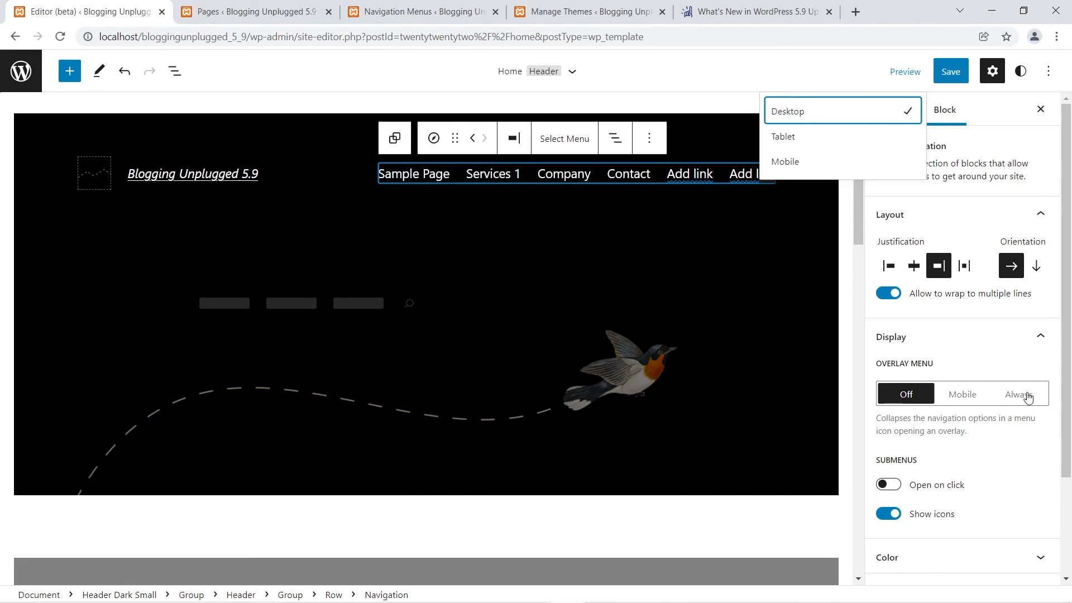
Try the overlay menu set to Always, open and close the overlay in the header, and restore the setting to Mobile
click(1029, 398)
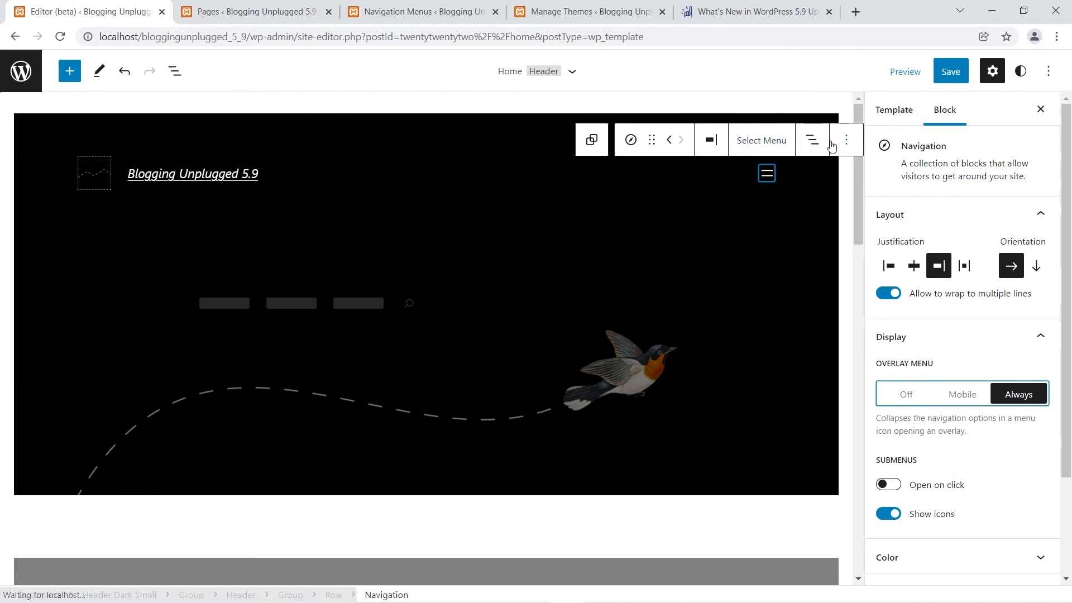
click(767, 175)
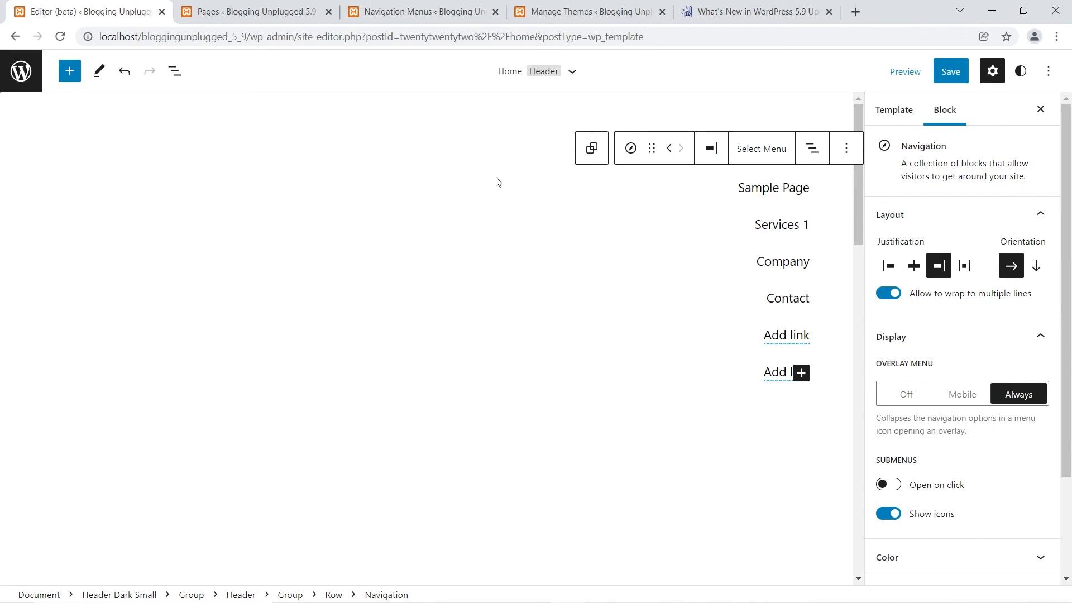
click(826, 216)
click(813, 149)
click(693, 268)
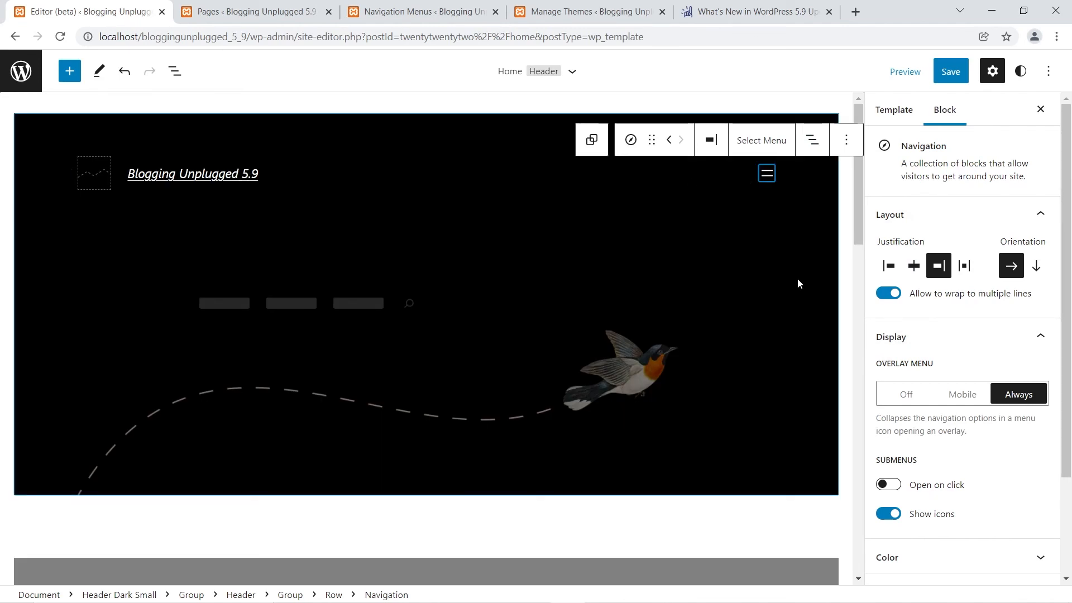
click(977, 395)
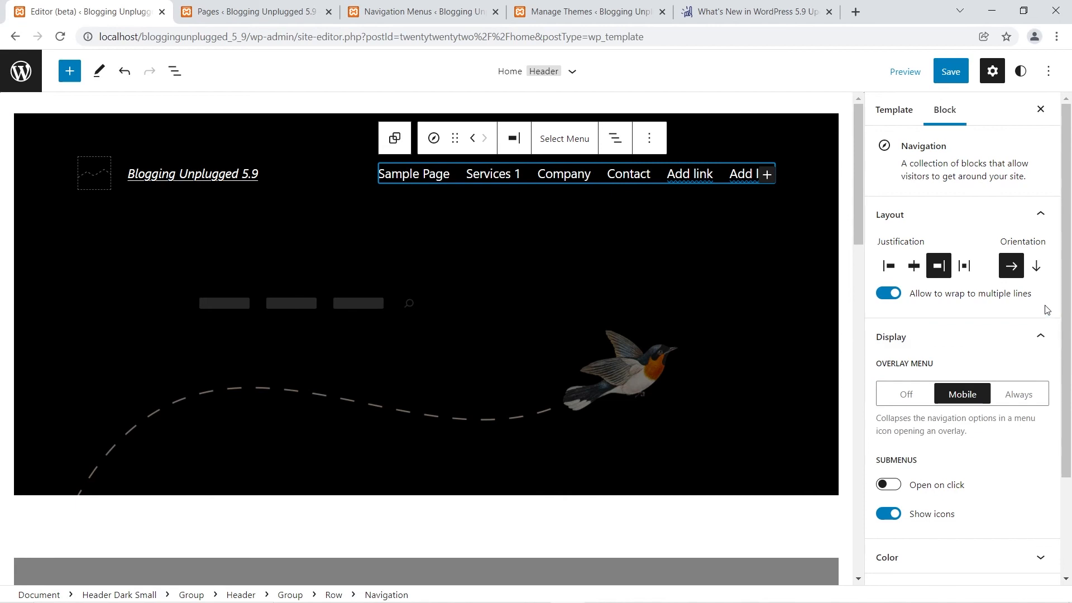
Collapse the Navigation block's Display settings and examine its text and background Color options
click(1033, 337)
click(964, 373)
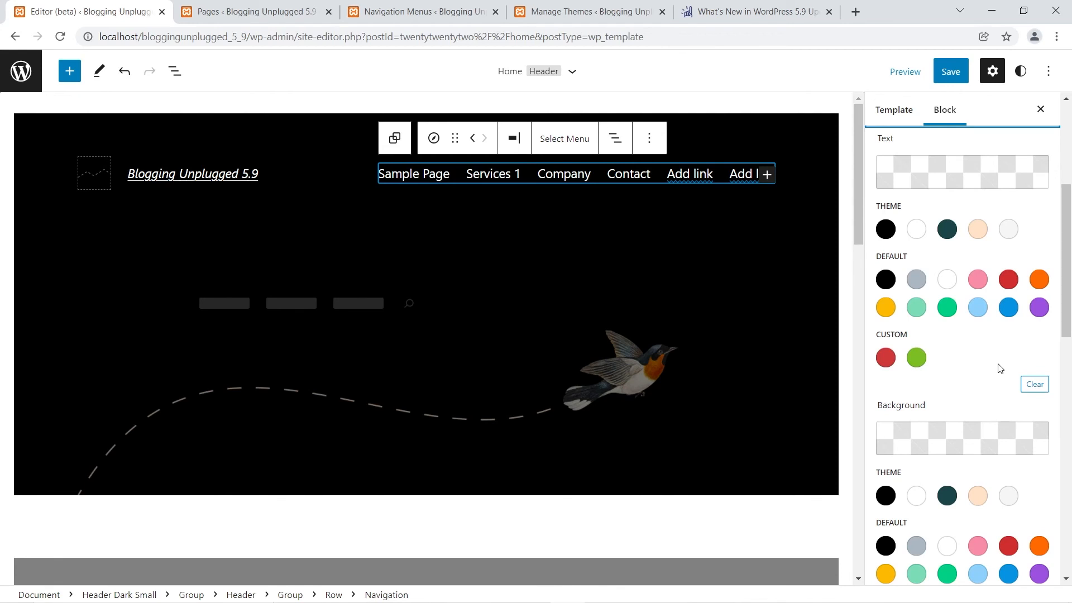
scroll(933, 254, up, 2)
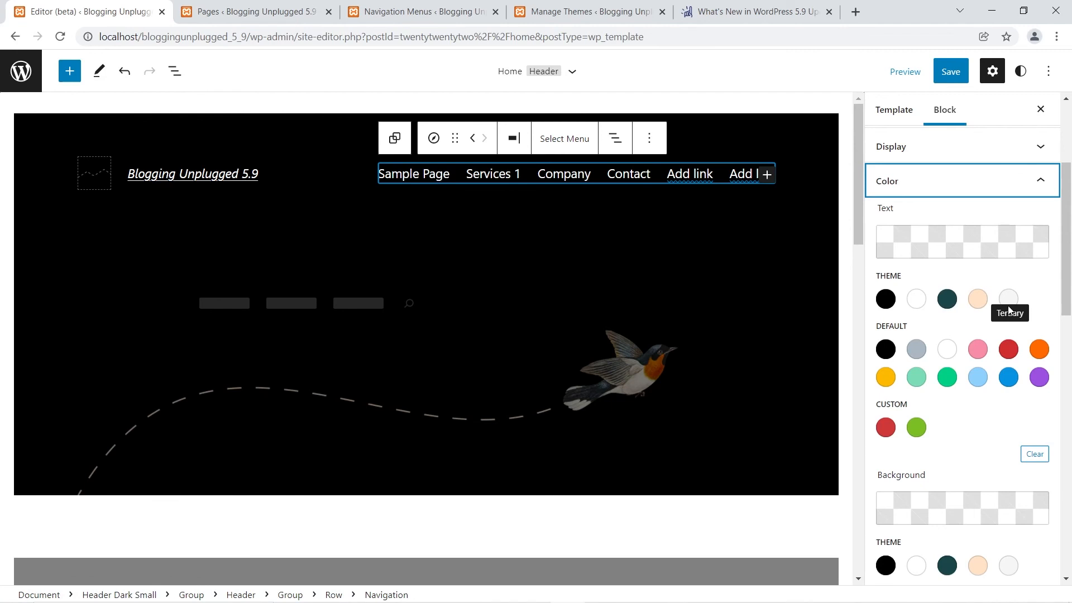
click(992, 182)
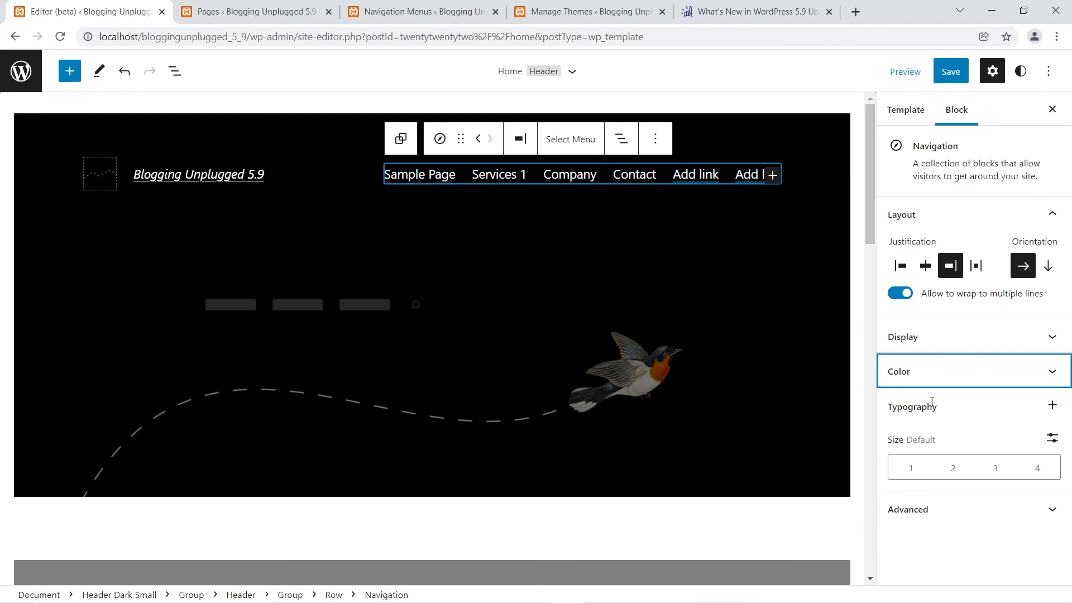
Add the Font family control to the Navigation block's typography settings and view the available fonts, keeping Default
click(1053, 405)
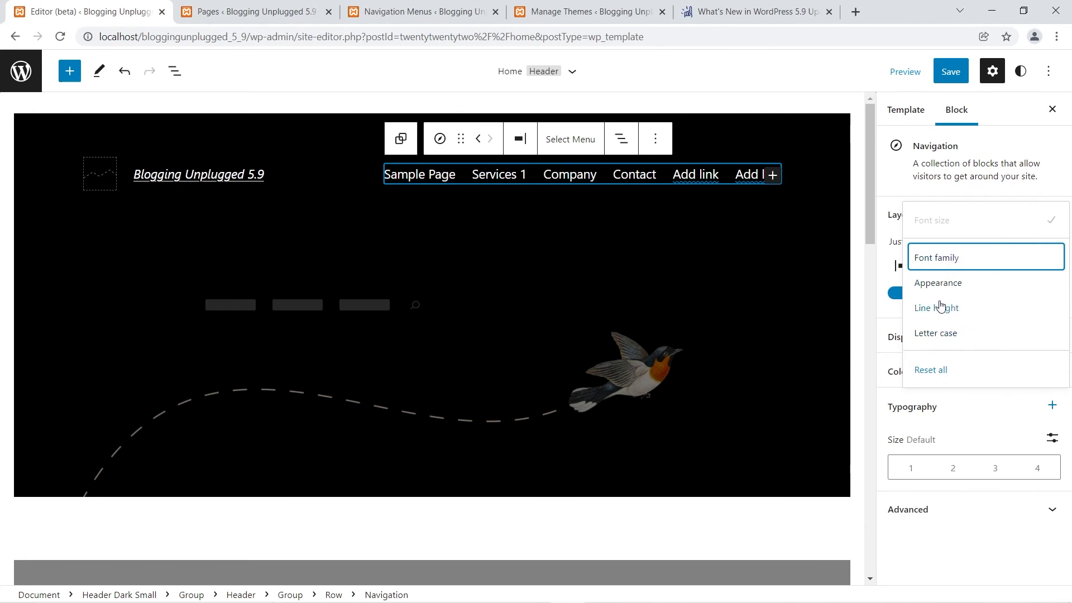
click(948, 257)
click(942, 453)
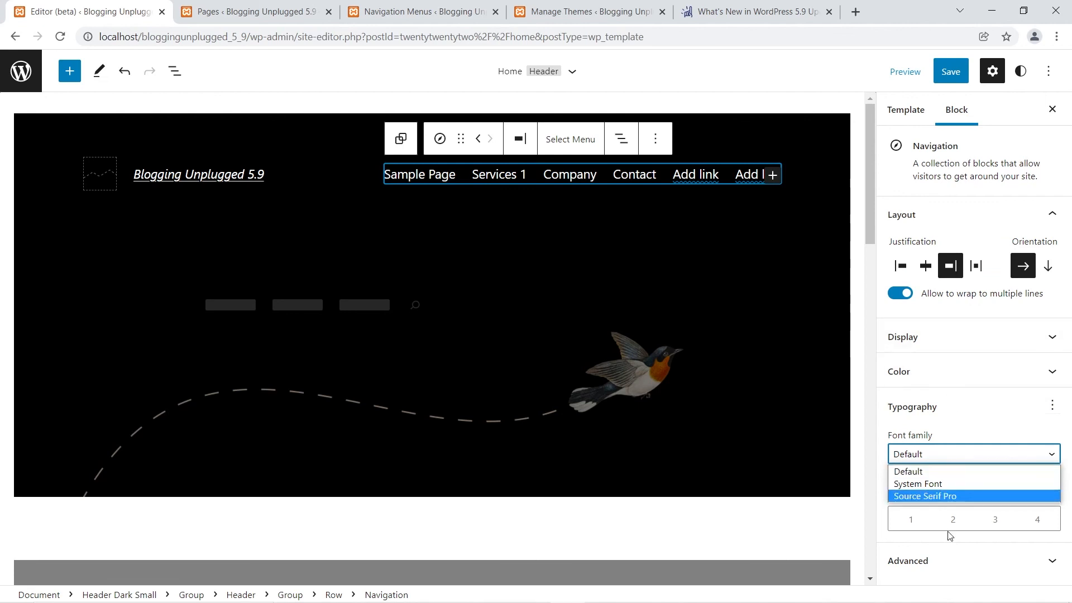
click(959, 424)
Add the Appearance control to the Navigation block's typography settings and view its font weight choices, keeping Default
click(1052, 404)
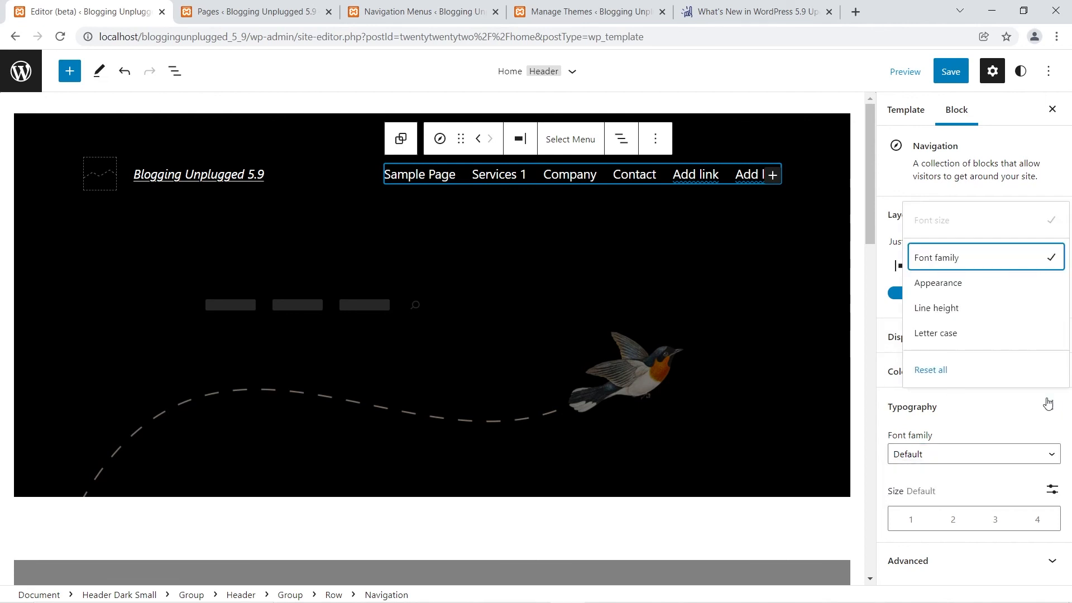
click(927, 289)
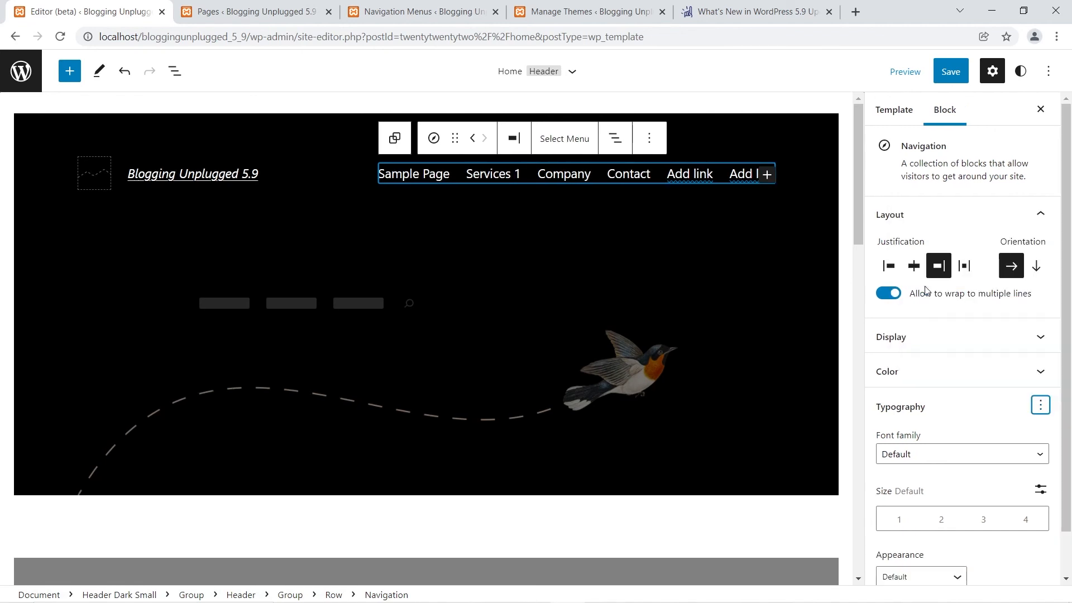
scroll(924, 486, down, 1)
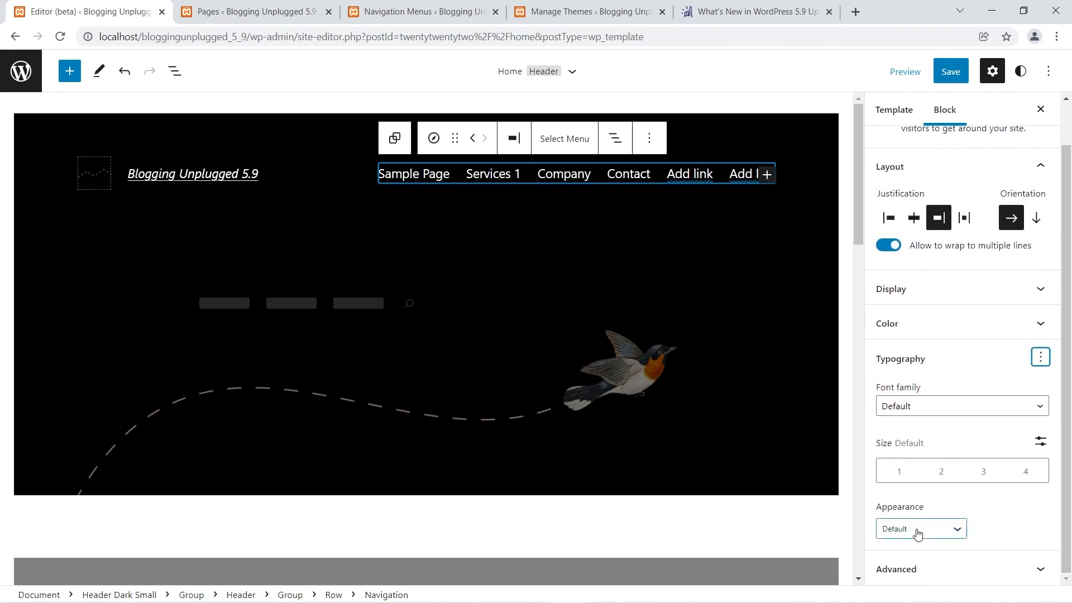
click(916, 531)
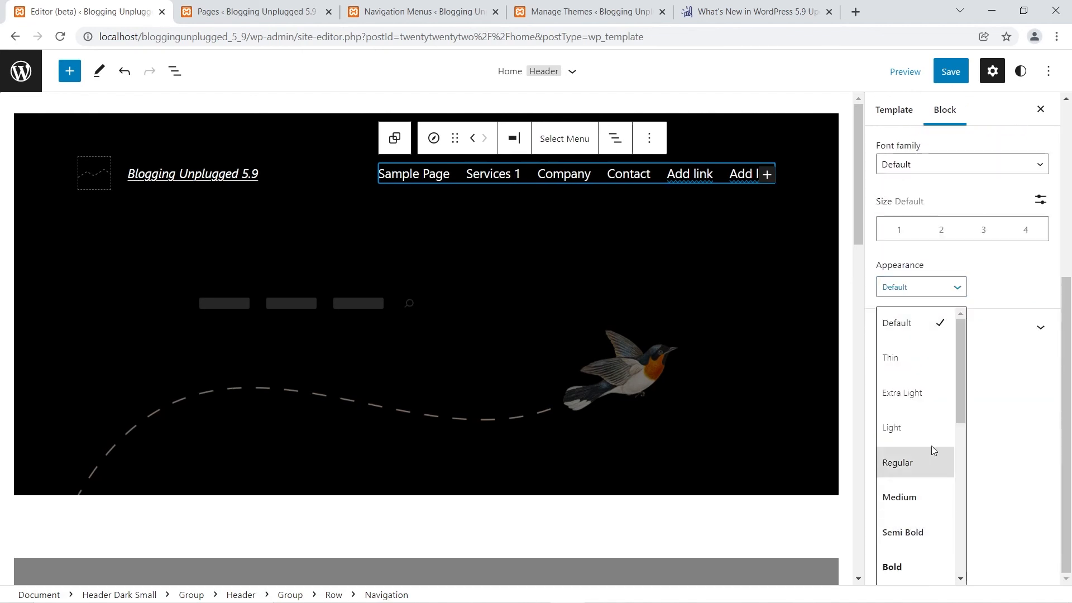
click(996, 462)
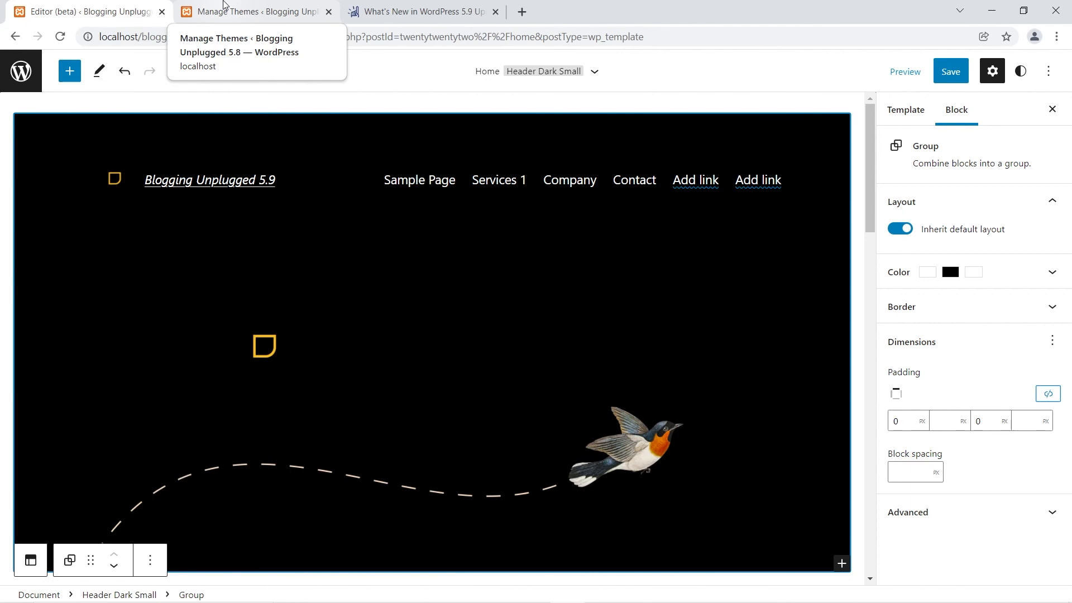
Switch to the WordPress 5.8 site's Themes page, open its Customizer in a new browser tab, and view the Site Identity settings
click(223, 5)
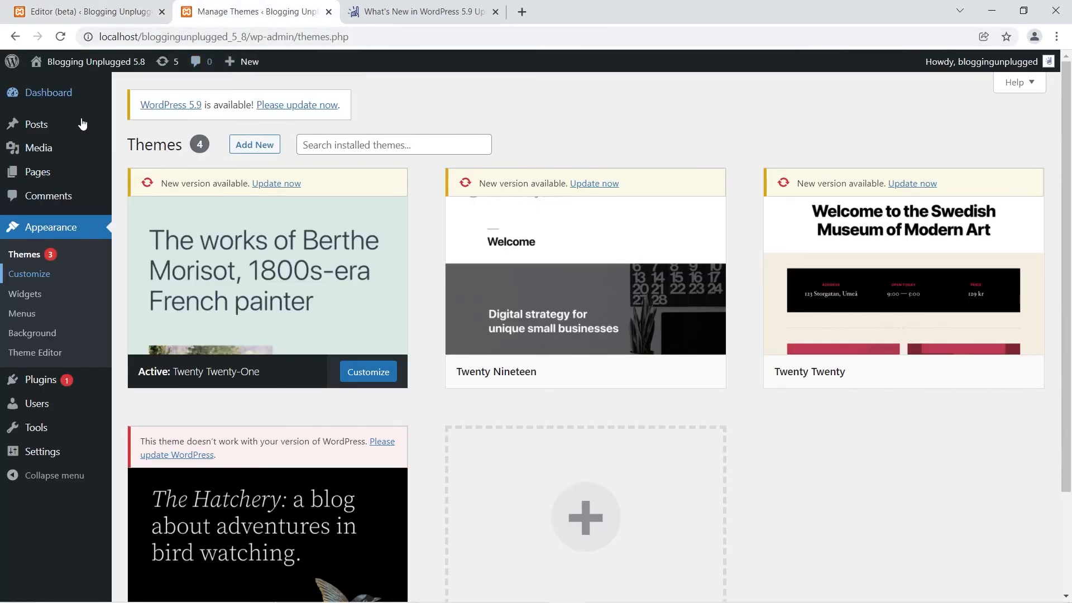
right_click(40, 275)
click(62, 282)
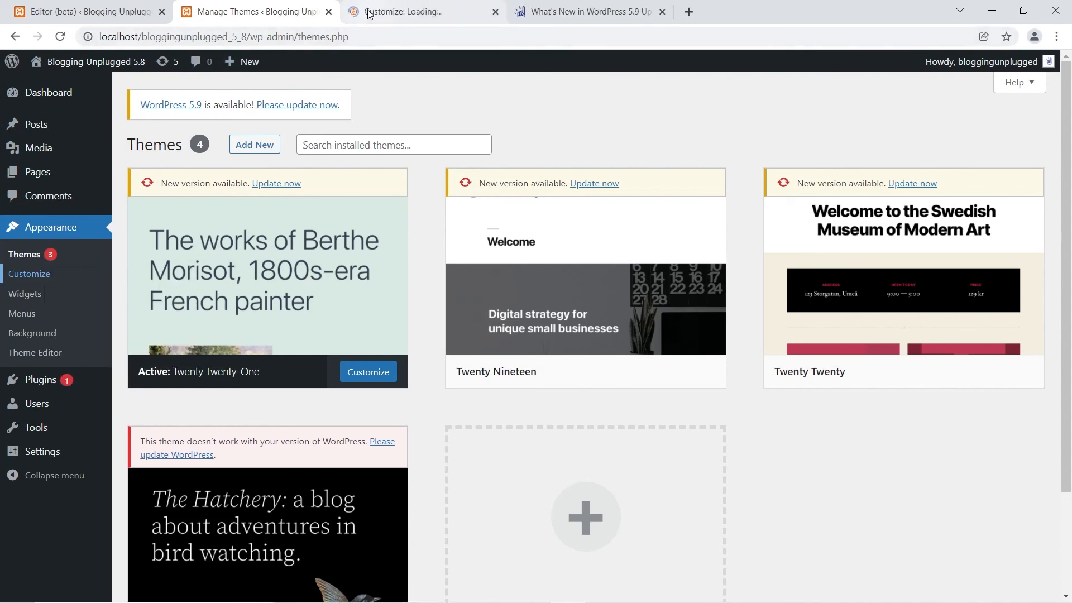
key(ctrl+Tab)
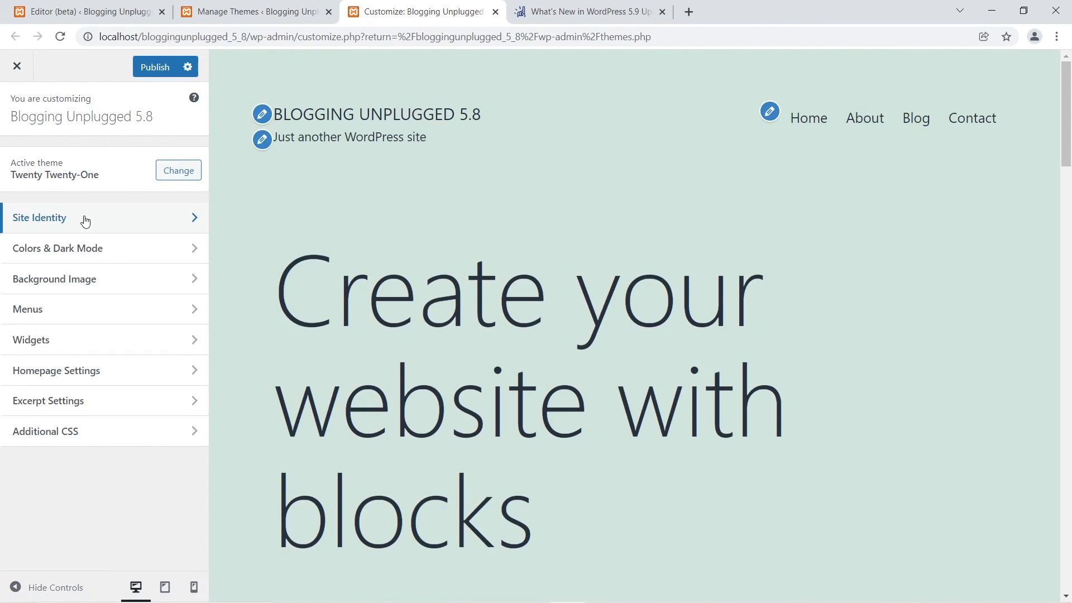
click(85, 222)
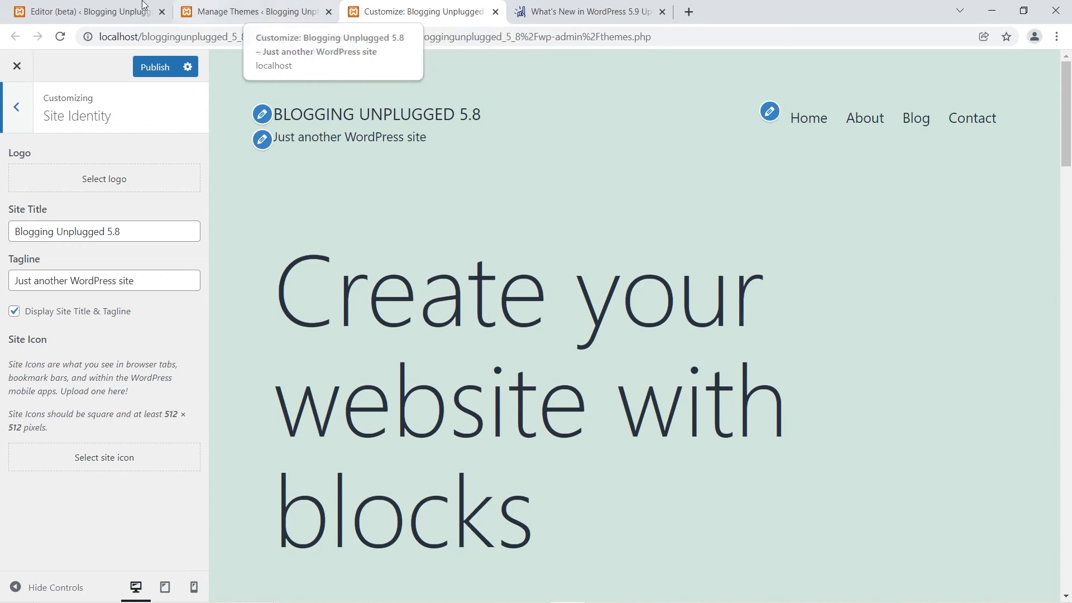
Return to the site editor, set the image width of the Site Logo below the header to 268, and use it as the site icon
click(53, 9)
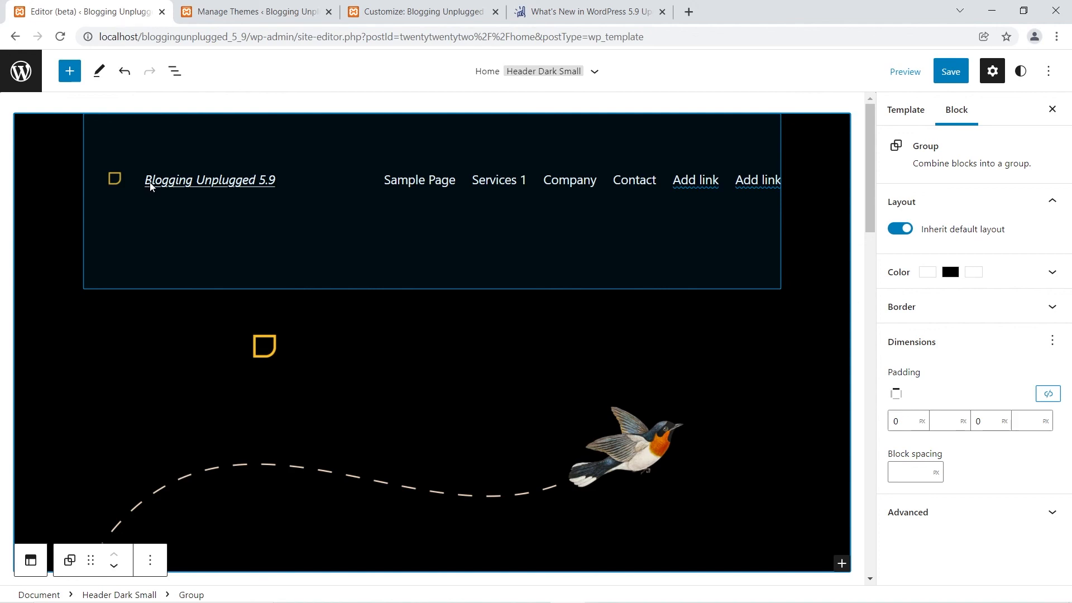
click(128, 182)
mouse_move(132, 179)
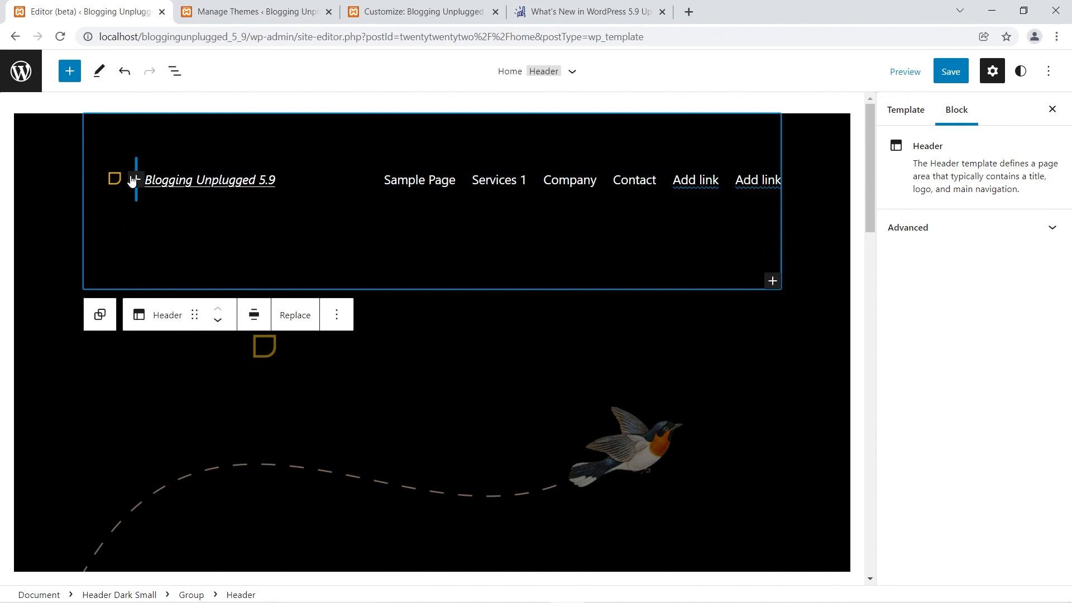
click(115, 180)
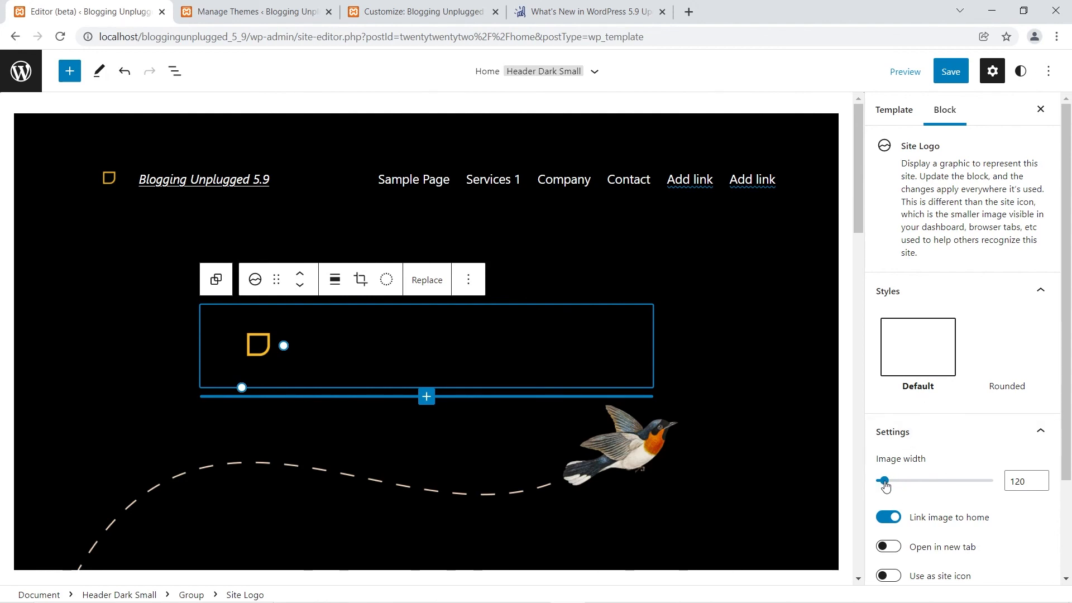
drag(885, 485, 896, 485)
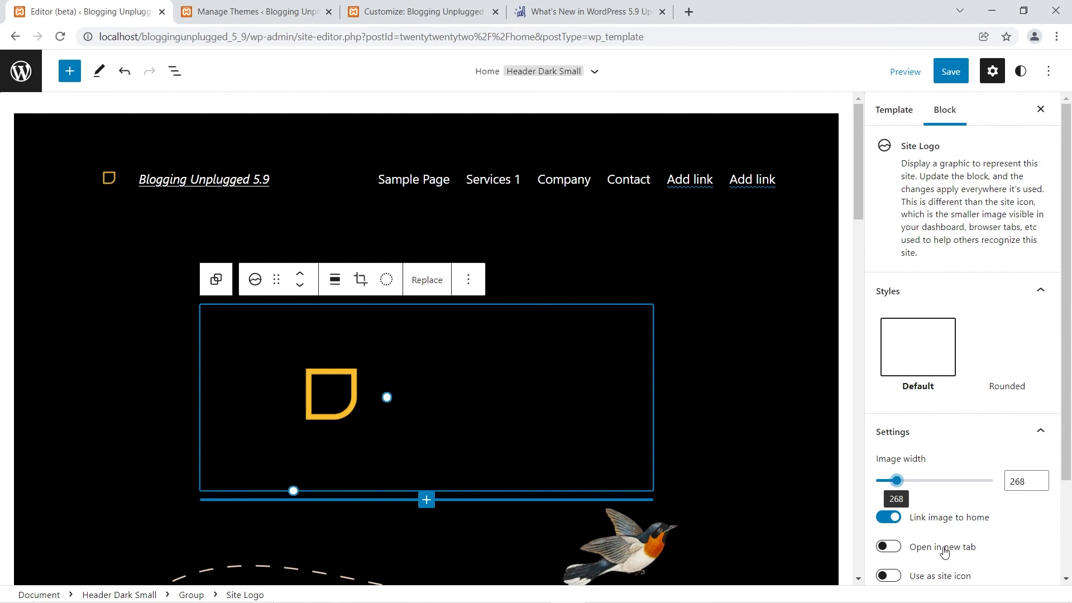
scroll(943, 551, down, 2)
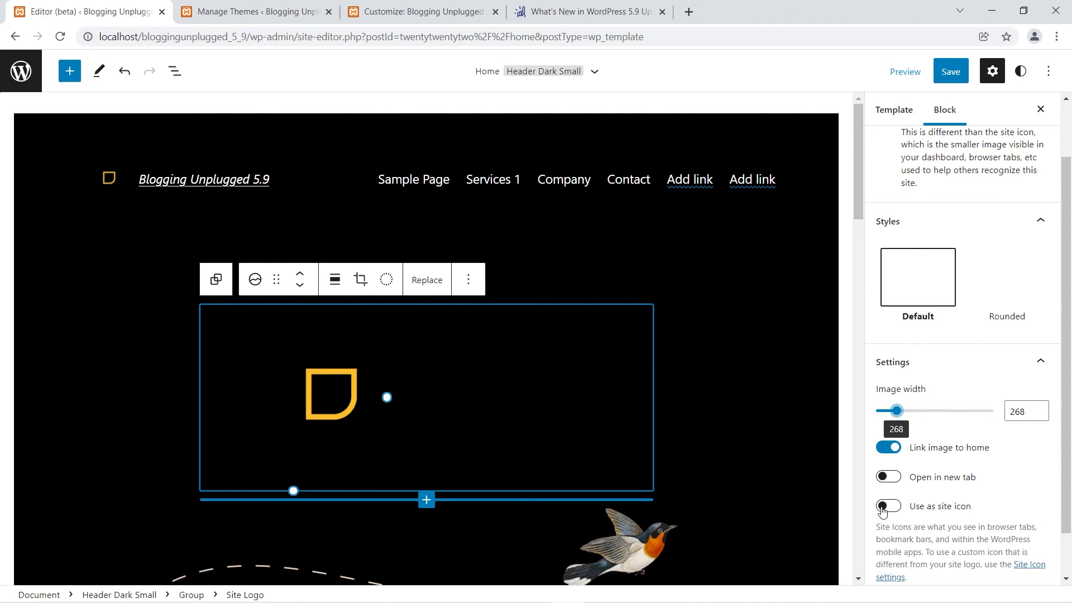
click(894, 507)
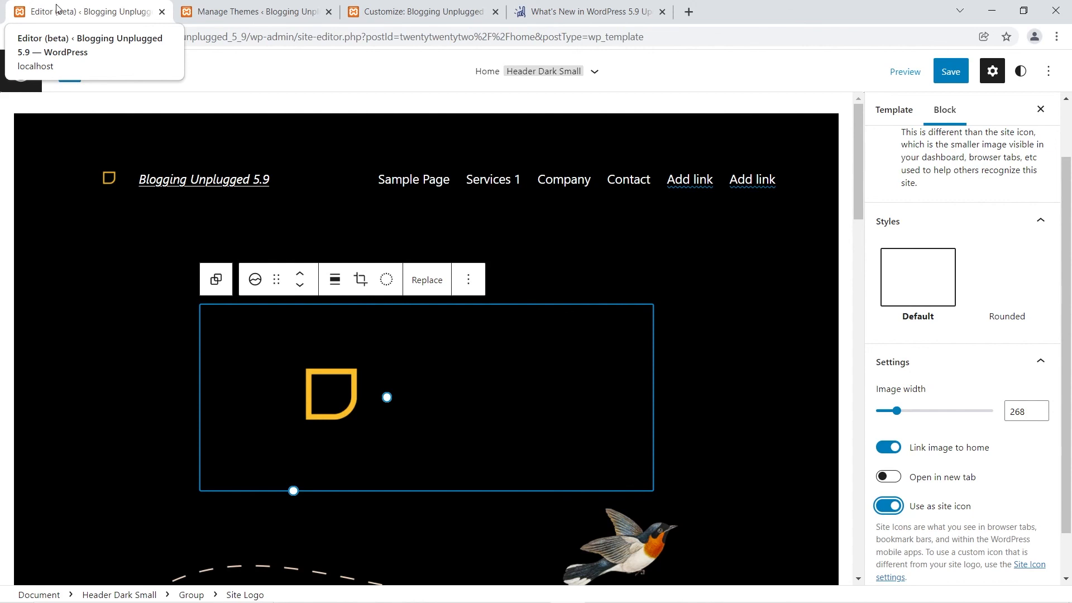
Enter crop mode for the Site Logo image and open its duotone filter options
click(360, 281)
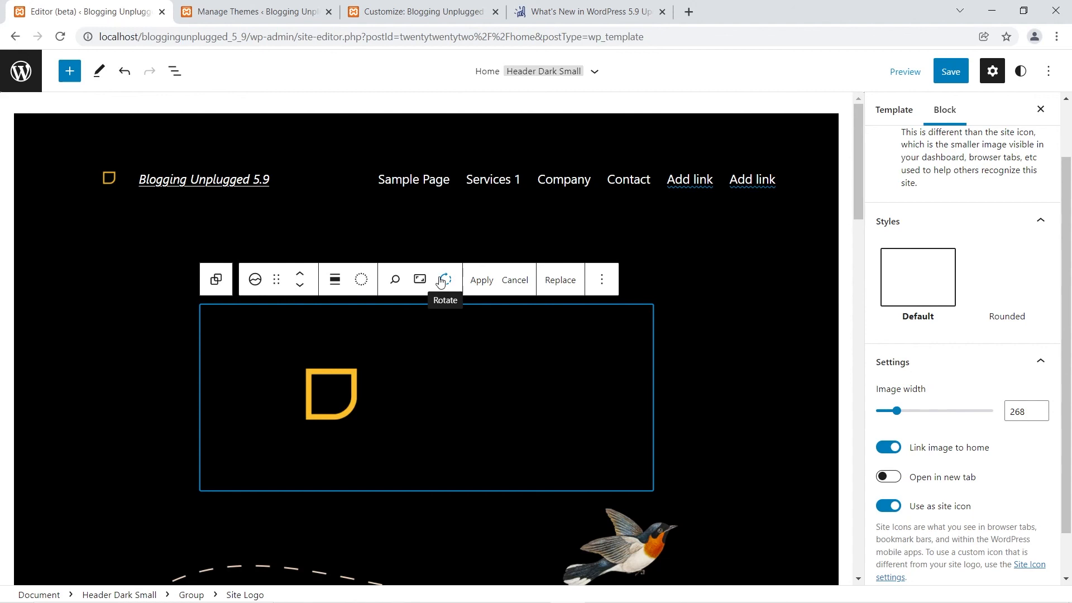
click(361, 280)
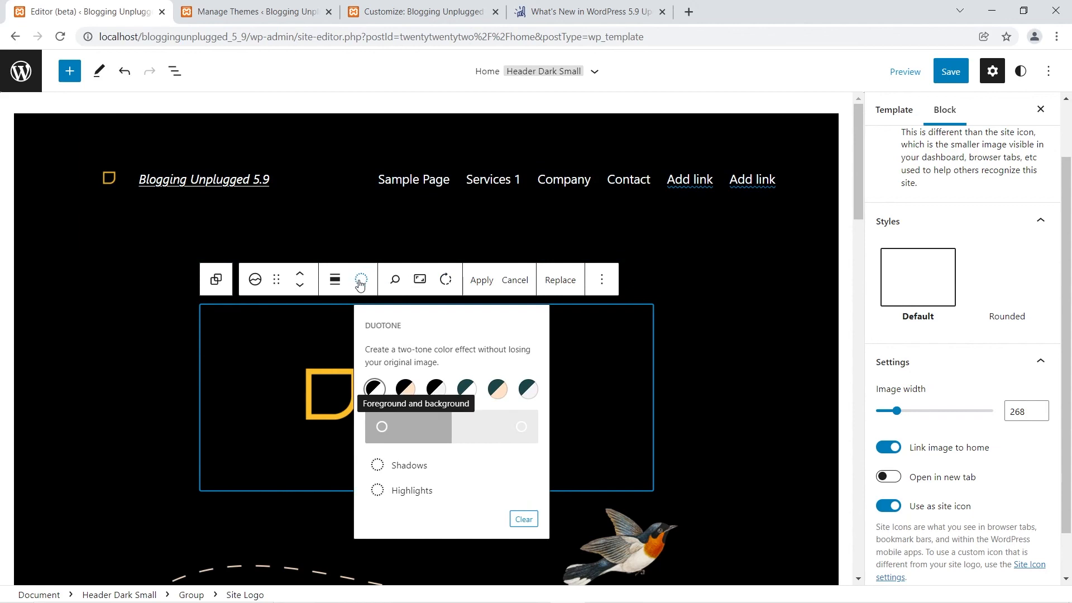